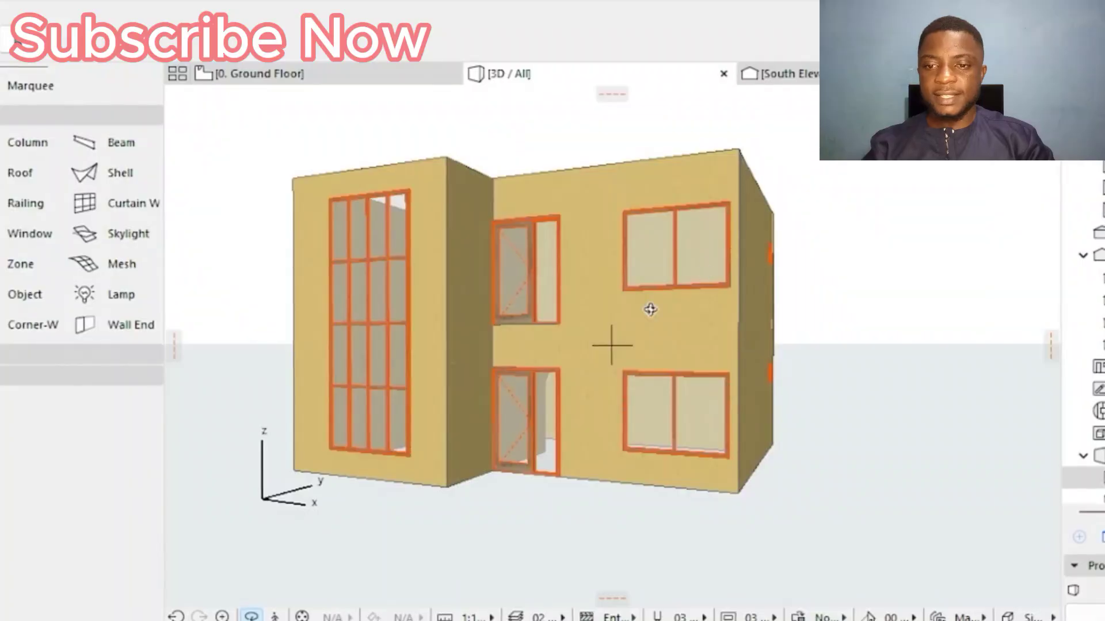
- Set the ground floor slab defaults to thickness 0.05, Concrete - Structural material and Tiles - Tan 30x30 on all surfaces
drag(783, 273, 523, 229)
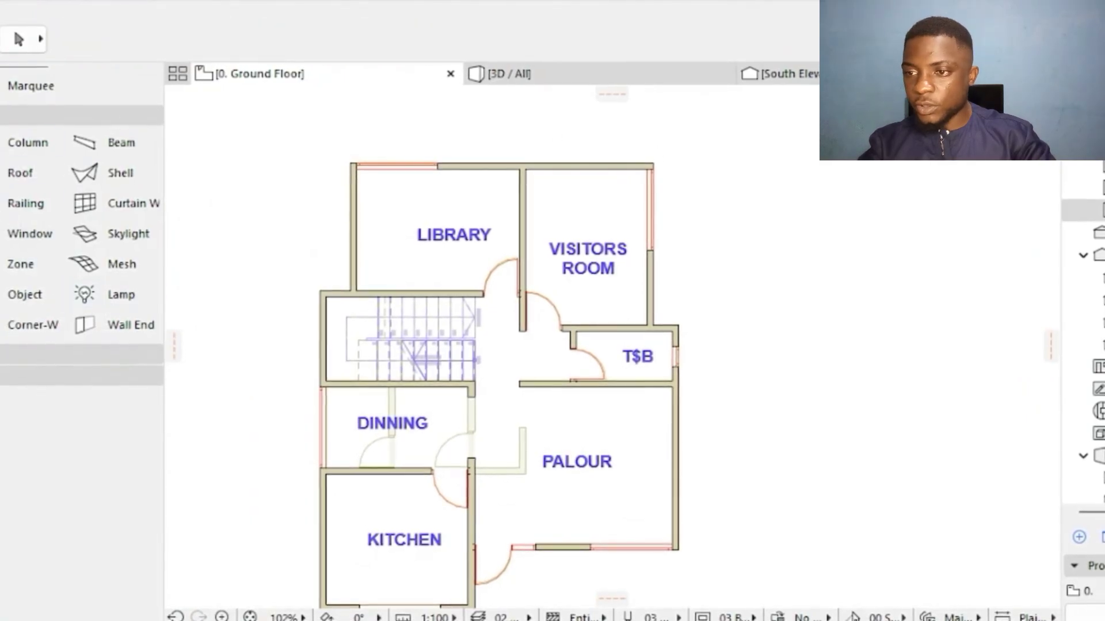
double_click(3, 173)
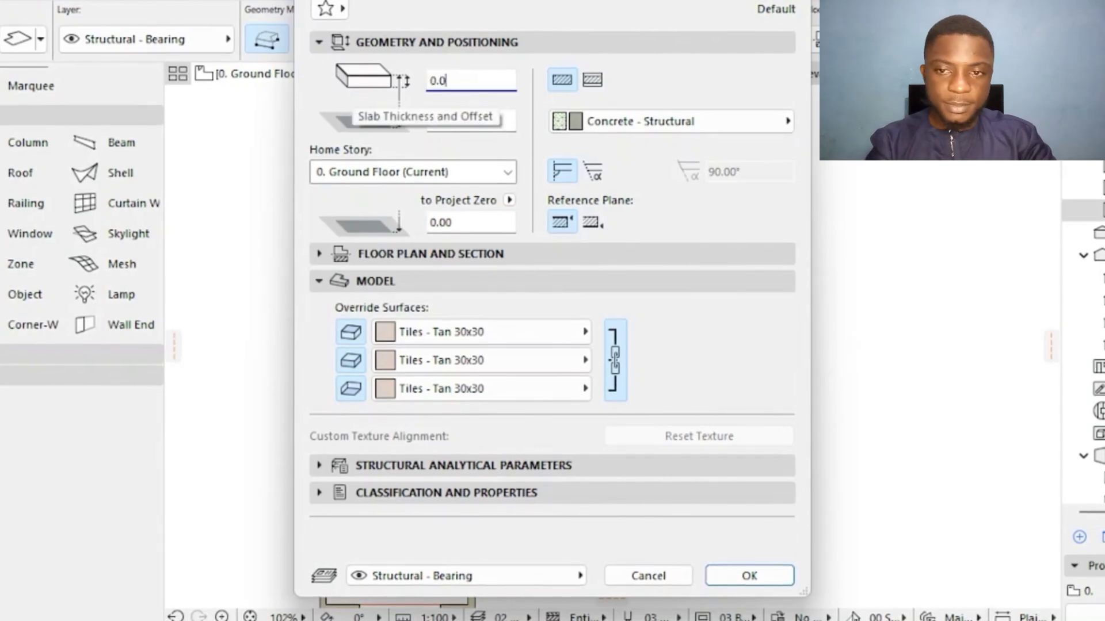
click(616, 122)
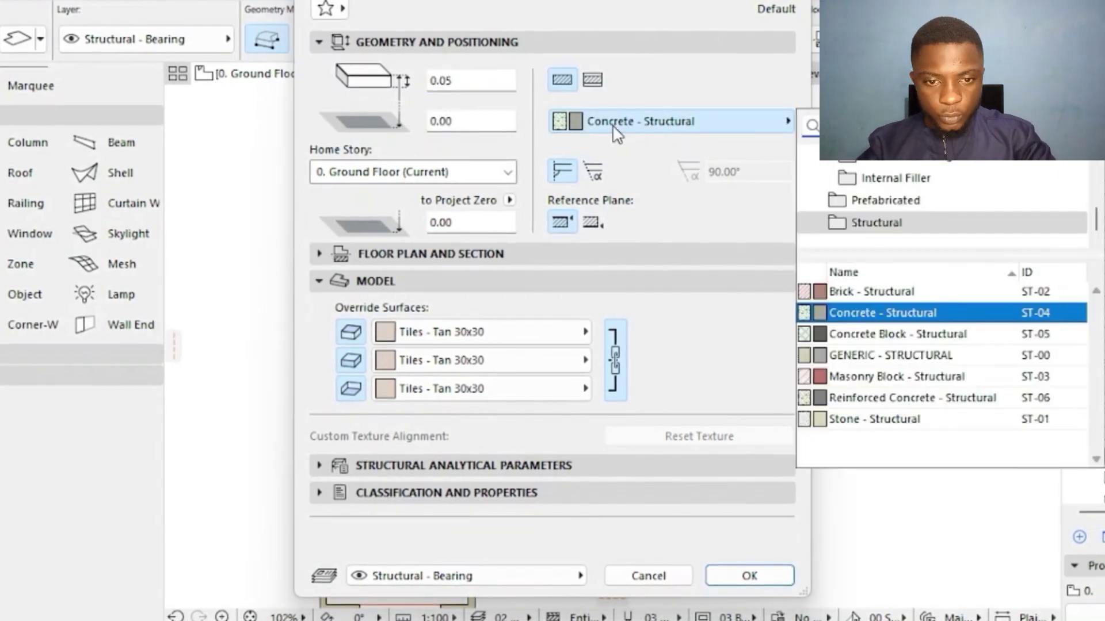
click(895, 310)
key(Tab)
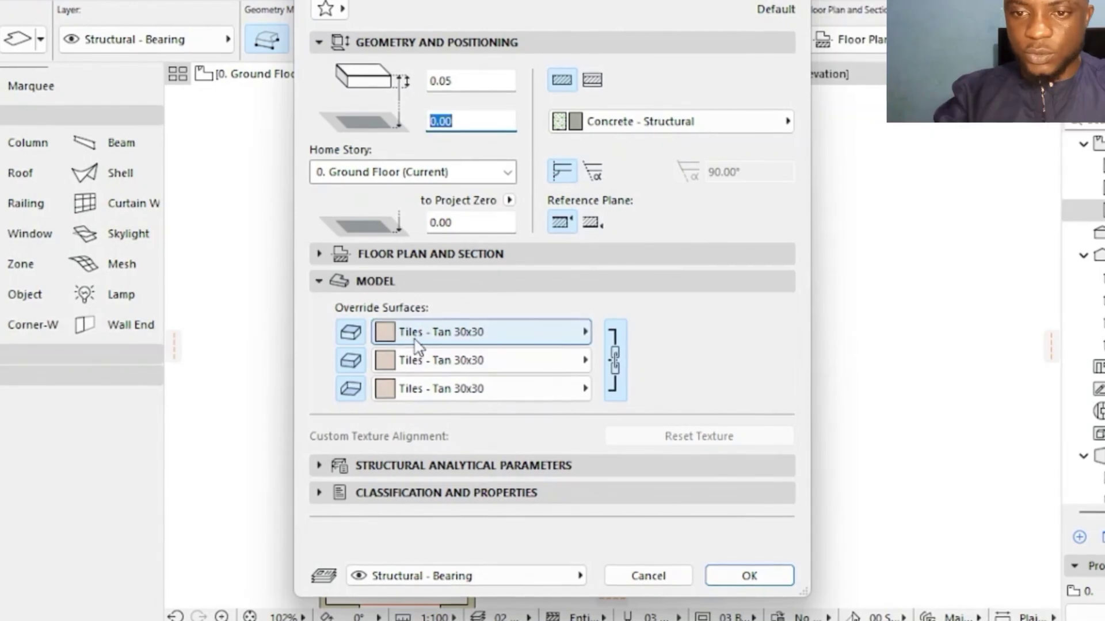
click(434, 339)
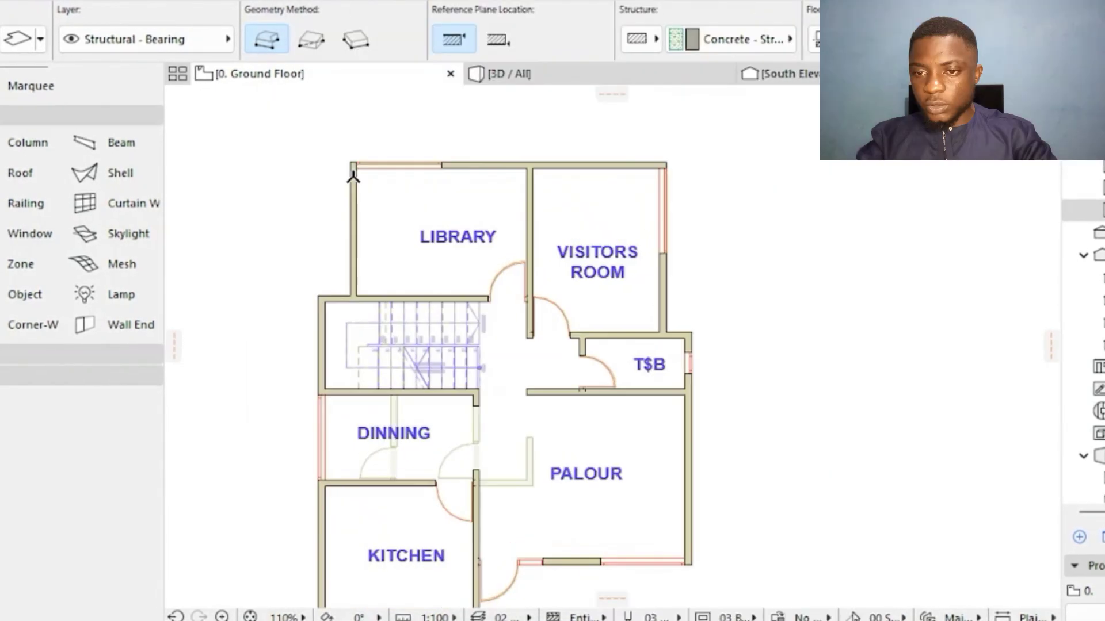
- Start a polygonal ground floor slab at the LIBRARY's outer inside corner and trace its side wall to the stairwell
scroll(391, 201, up, 3)
scroll(563, 242, down, 5)
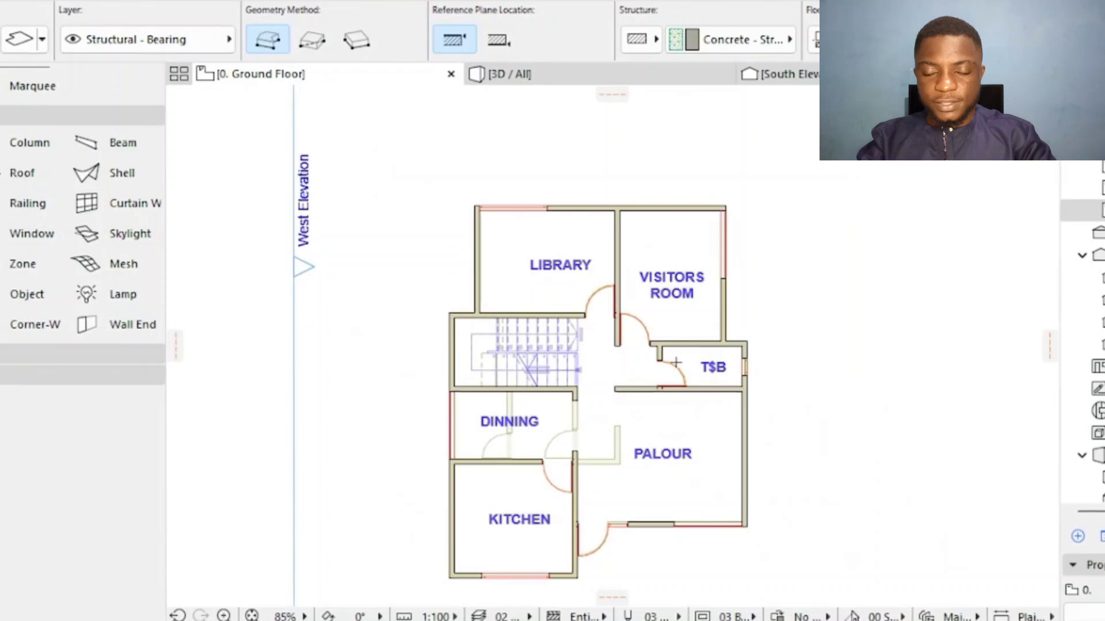
scroll(517, 242, up, 5)
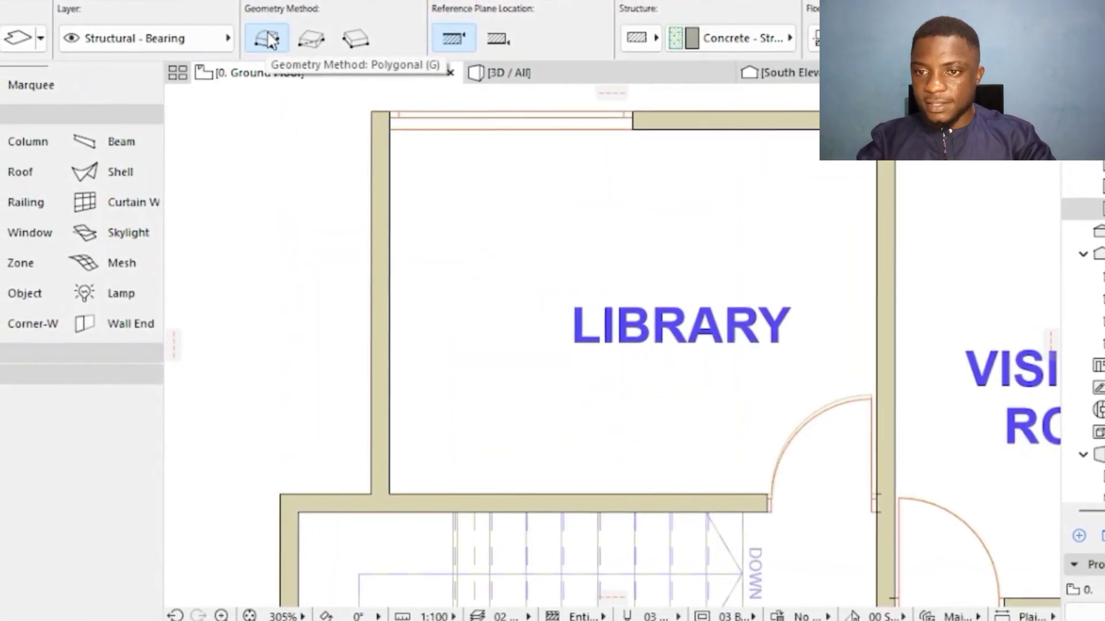
scroll(371, 119, up, 4)
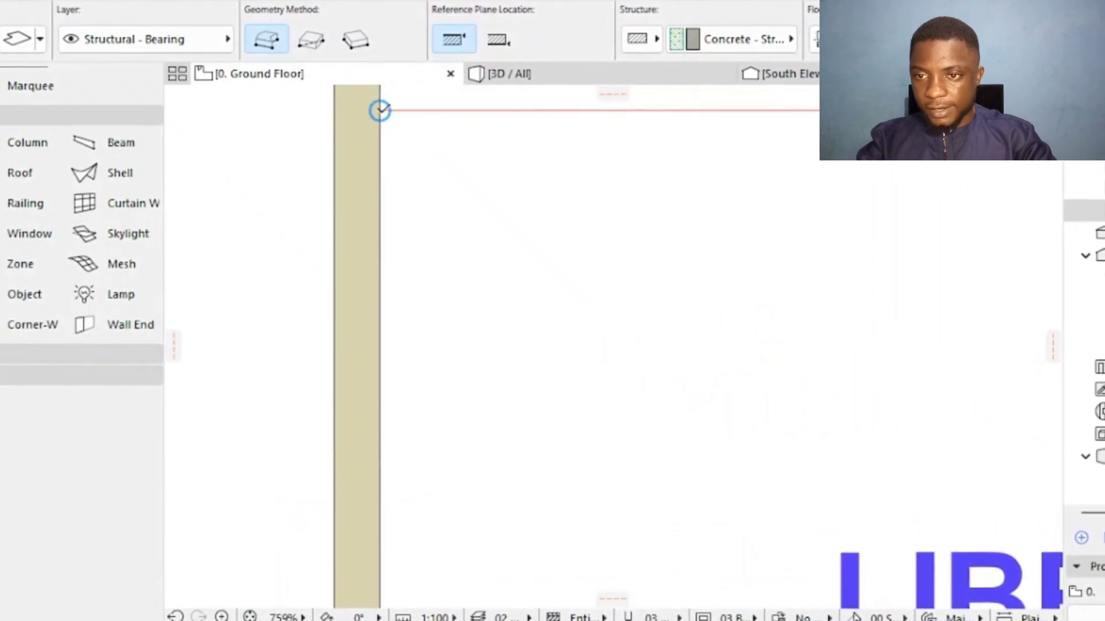
scroll(406, 339, down, 2)
middle_drag(406, 422, 446, 135)
middle_drag(432, 448, 476, 80)
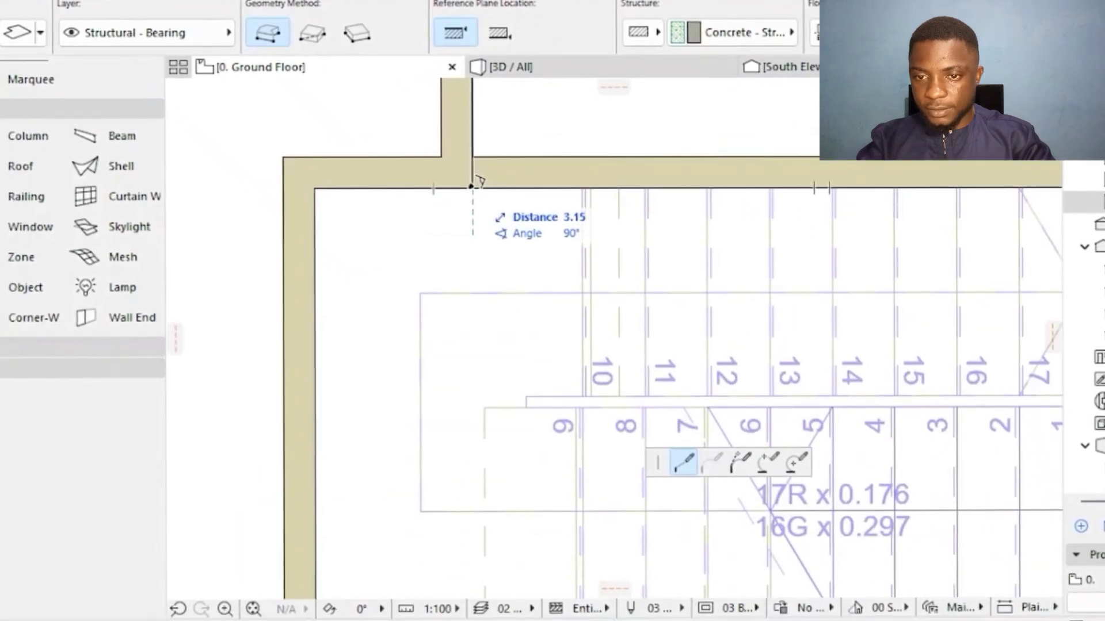
click(471, 195)
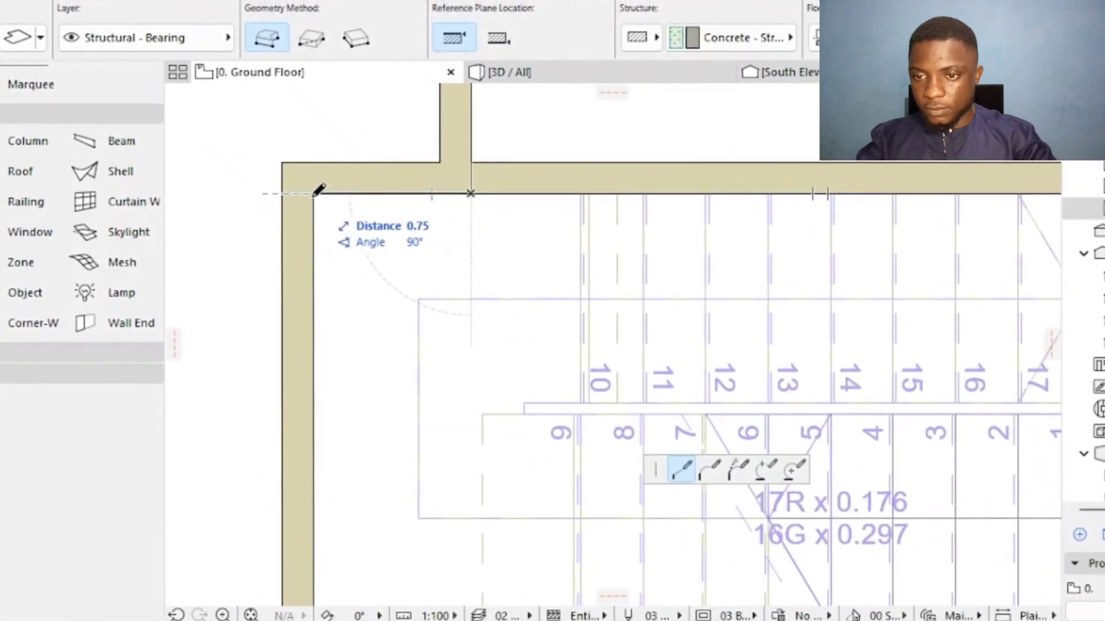
- Continue the slab outline along the inner wall face through the stairwell corner to both front corners of the KITCHEN
scroll(318, 193, down, 1)
scroll(318, 195, down, 3)
middle_drag(335, 369, 393, 101)
scroll(370, 453, up, 2)
click(374, 424)
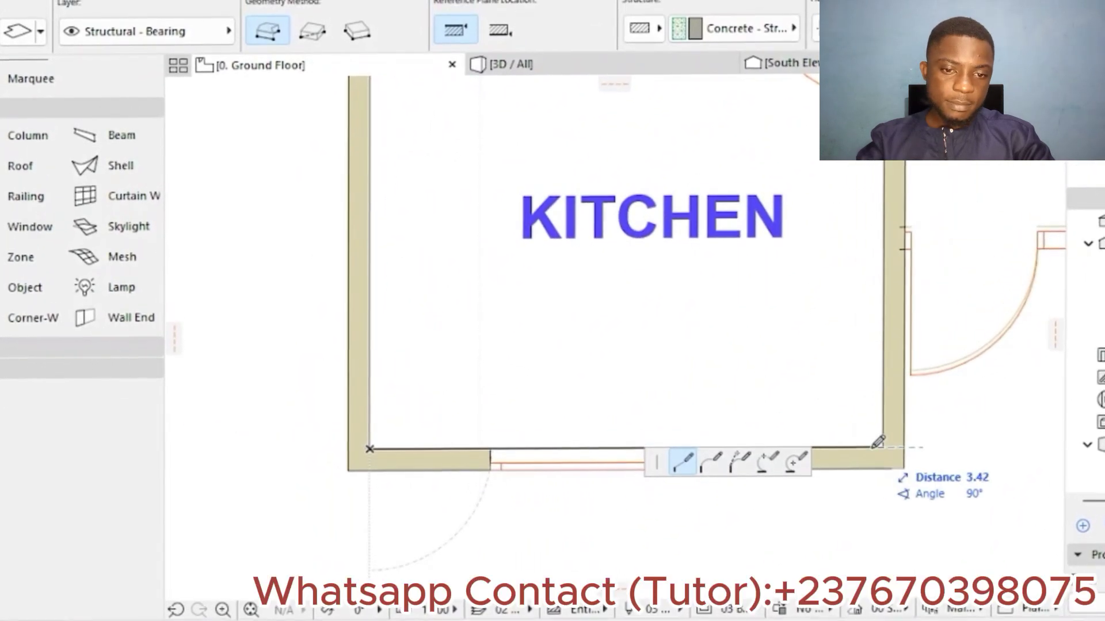
click(883, 447)
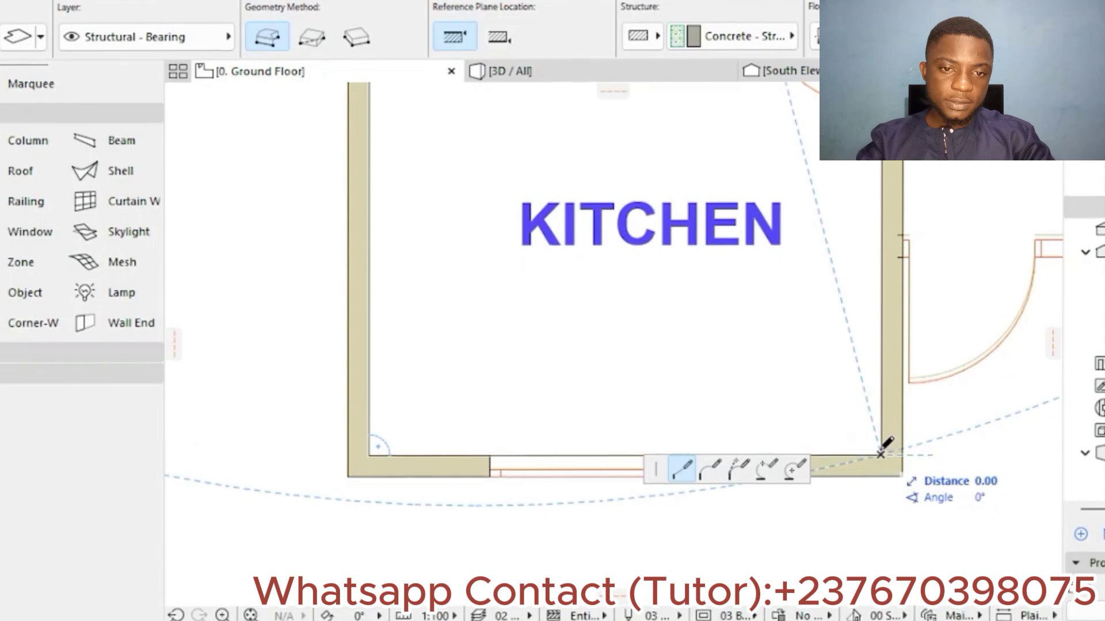
- Extend the slab outline up the KITCHEN wall and along the PALOUR's front wall to its far inside corner
scroll(895, 227, up, 3)
scroll(906, 242, up, 2)
middle_drag(869, 238, 612, 229)
click(561, 215)
scroll(785, 201, down, 3)
middle_drag(794, 199, 259, 216)
scroll(411, 221, up, 2)
click(411, 221)
- Complete the ground floor slab outline through the T$B and VISITORS ROOM inside corners and close it at the LIBRARY
scroll(411, 221, down, 6)
scroll(420, 164, up, 5)
click(441, 144)
middle_drag(340, 156, 500, 236)
scroll(478, 197, up, 4)
click(529, 316)
scroll(530, 316, down, 6)
middle_drag(483, 356, 559, 593)
scroll(604, 151, up, 4)
click(607, 153)
scroll(421, 194, down, 5)
scroll(624, 160, up, 3)
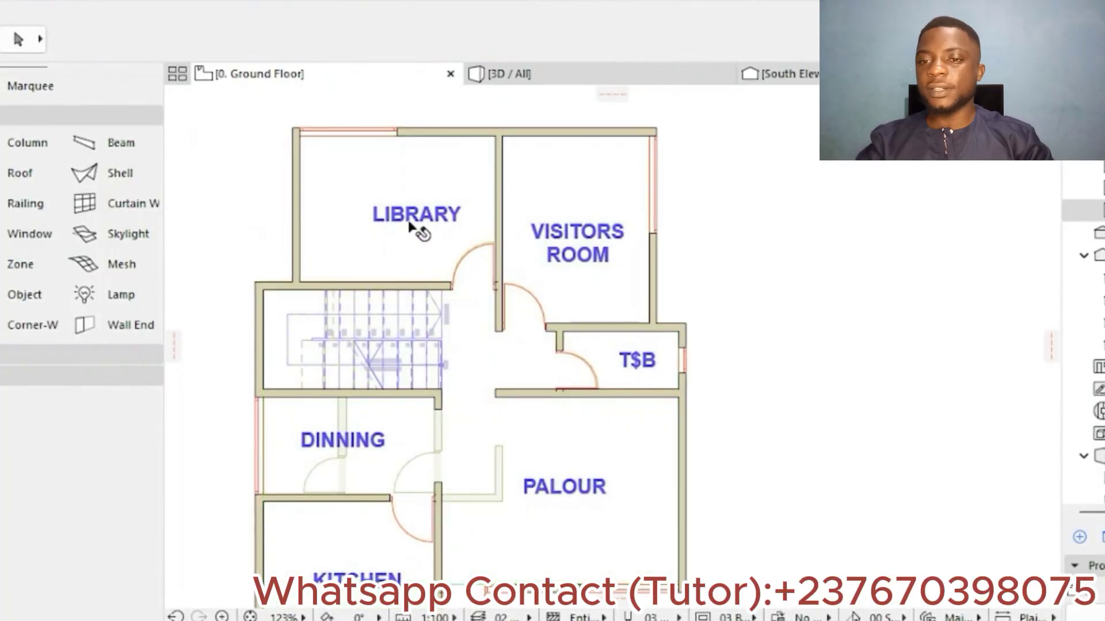
- Inspect the tiled ground floor slab in 3D from inside the building, around the stairs and interior doors
middle_drag(453, 206, 494, 165)
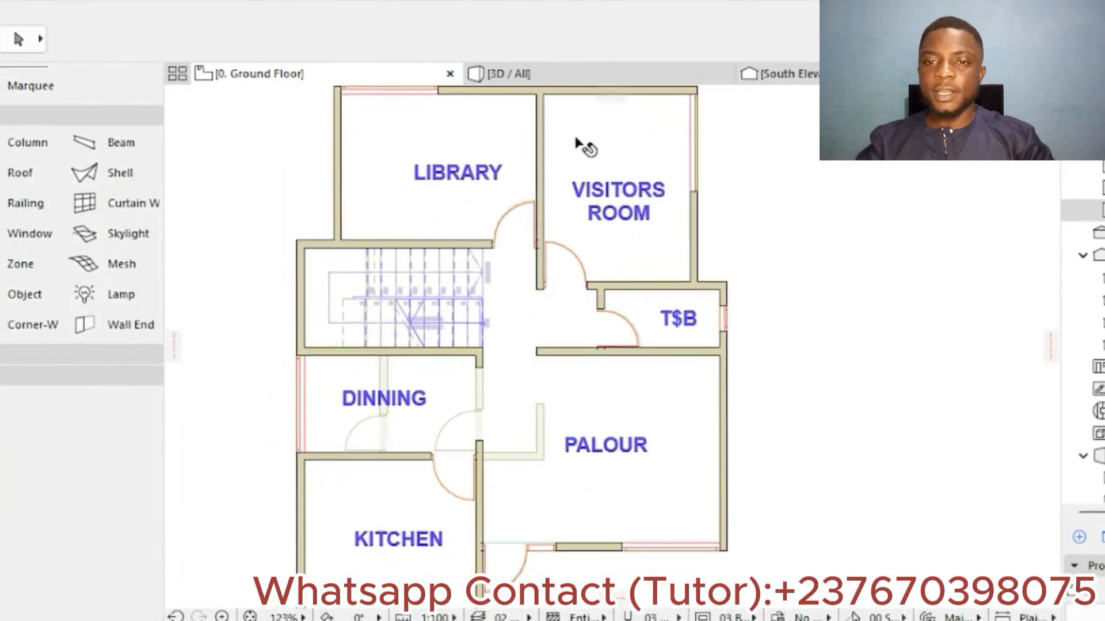
click(556, 81)
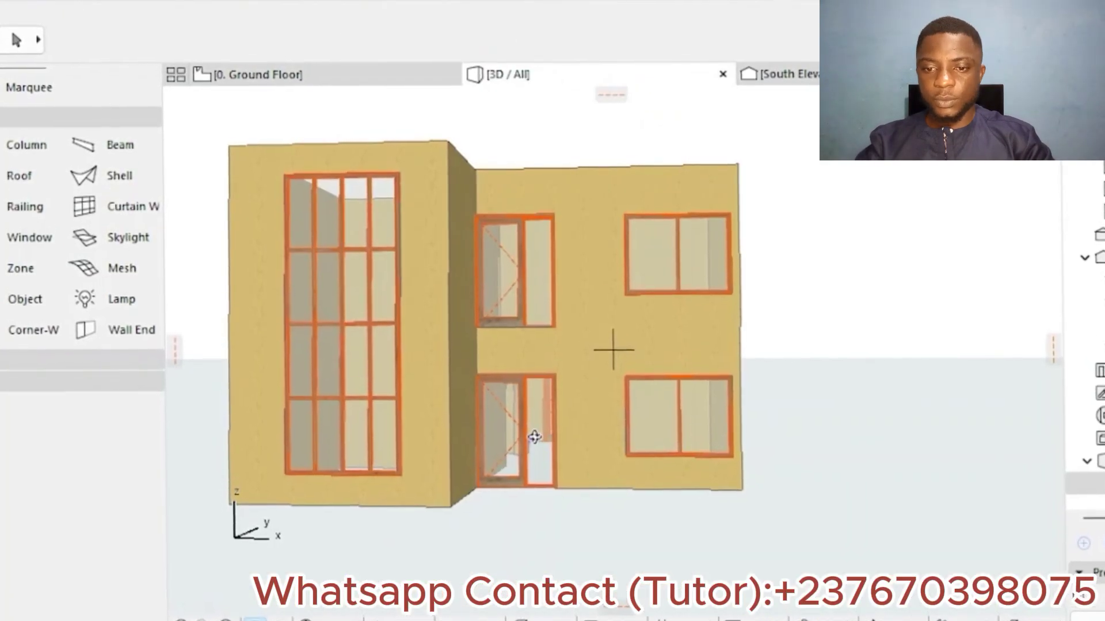
scroll(548, 435, up, 10)
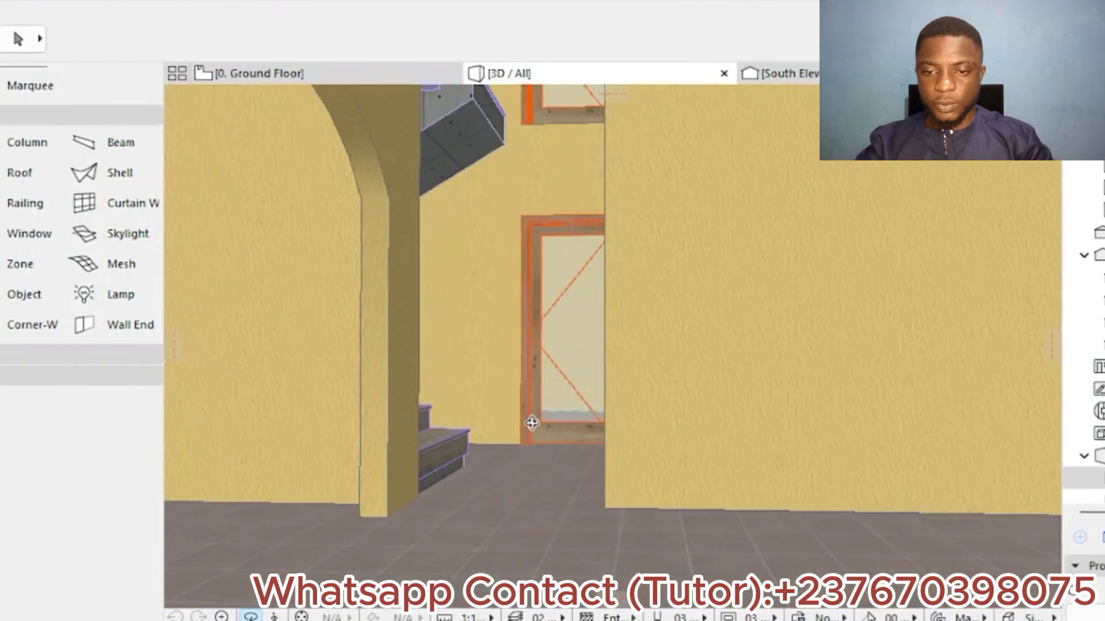
shift+middle_drag(545, 470, 601, 516)
scroll(607, 512, up, 2)
scroll(478, 259, up, 3)
scroll(599, 286, up, 3)
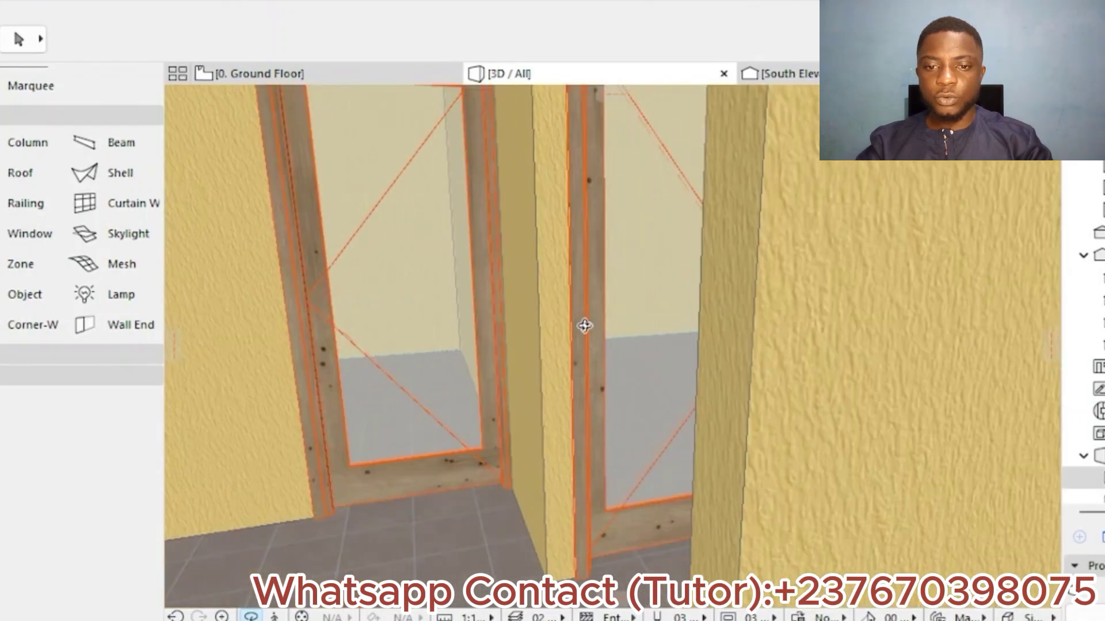
scroll(692, 429, up, 3)
shift+middle_drag(692, 428, 448, 385)
scroll(448, 386, down, 3)
- Return to the floor plan and switch it from the ground floor to 1. Story
click(271, 73)
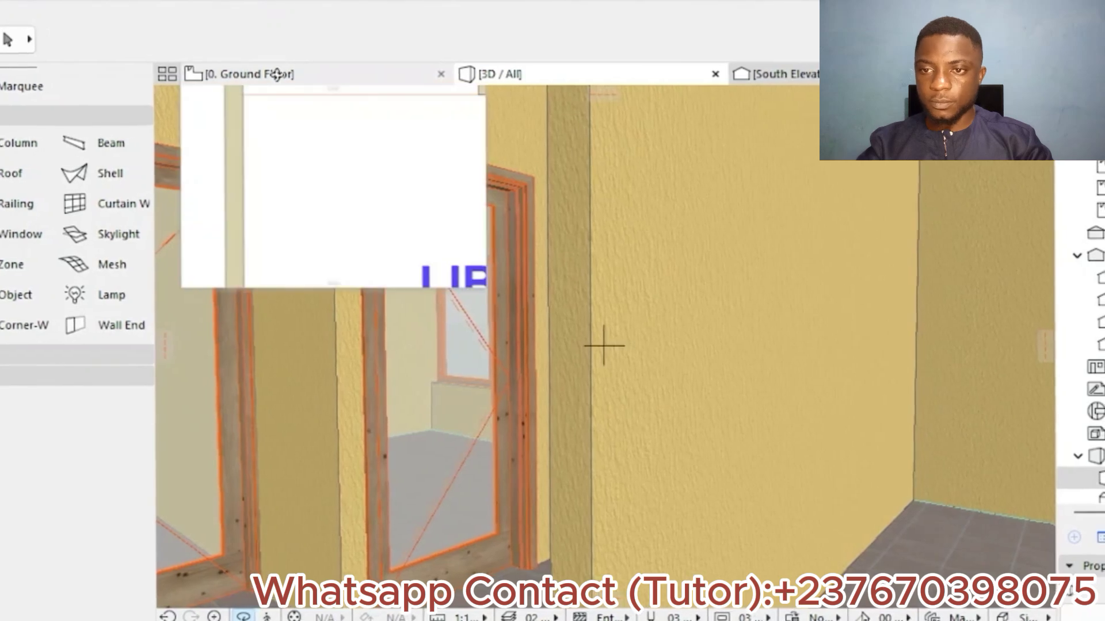
scroll(461, 246, down, 8)
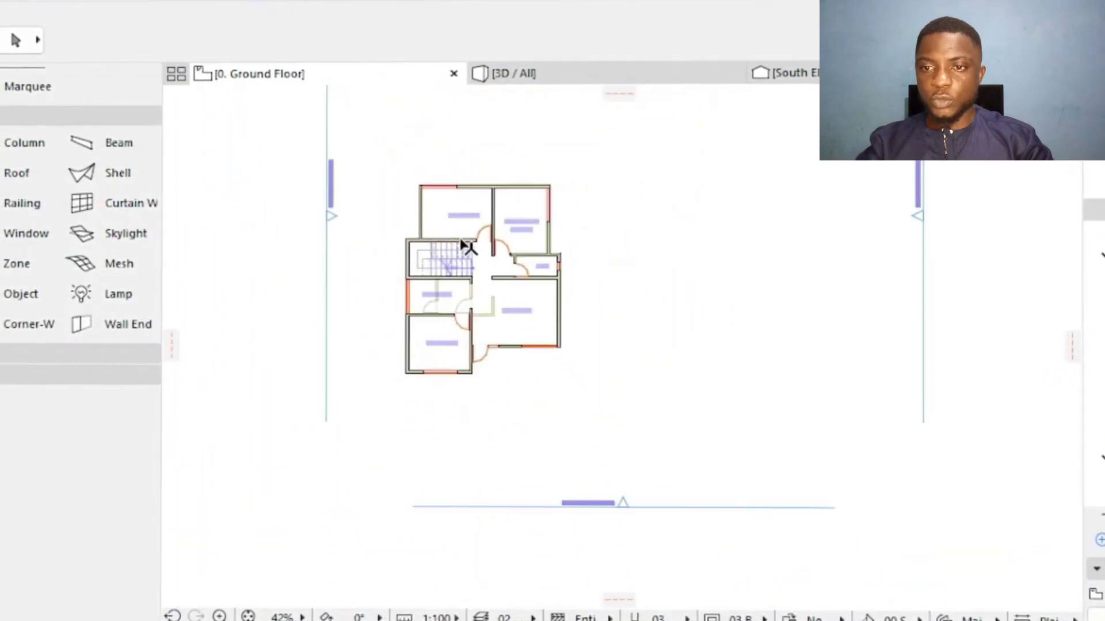
right_click(285, 78)
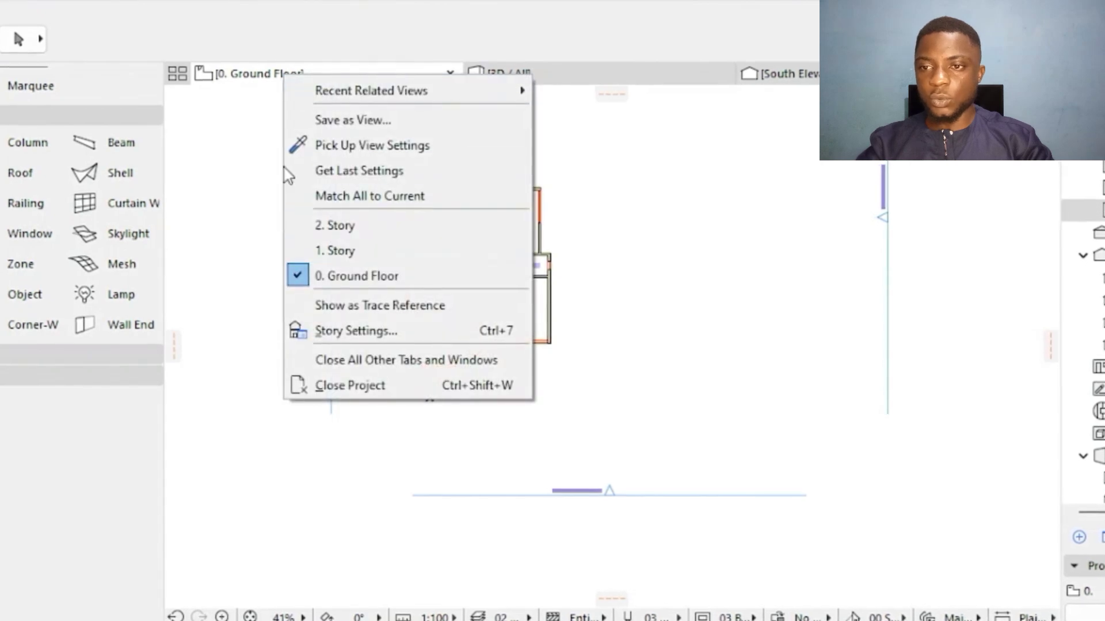
click(316, 251)
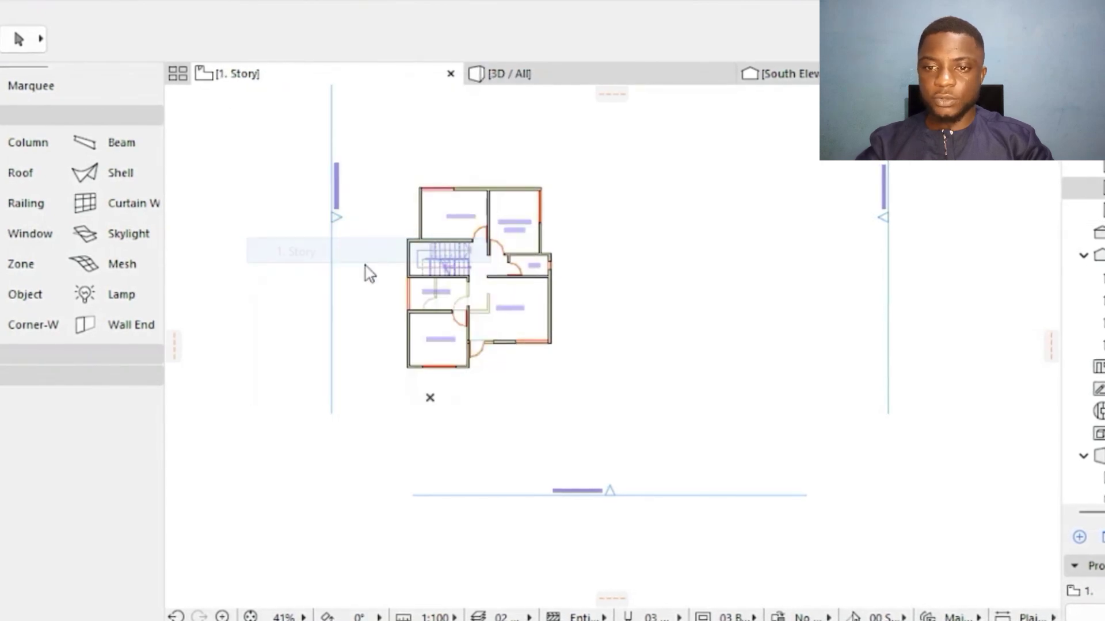
- Set the 1. Story slab defaults to thickness 0.20 with Tiles - Tan 30x30 top, Stucco - Yellow Rough edges and Stucco - White Rough bottom
scroll(482, 269, up, 4)
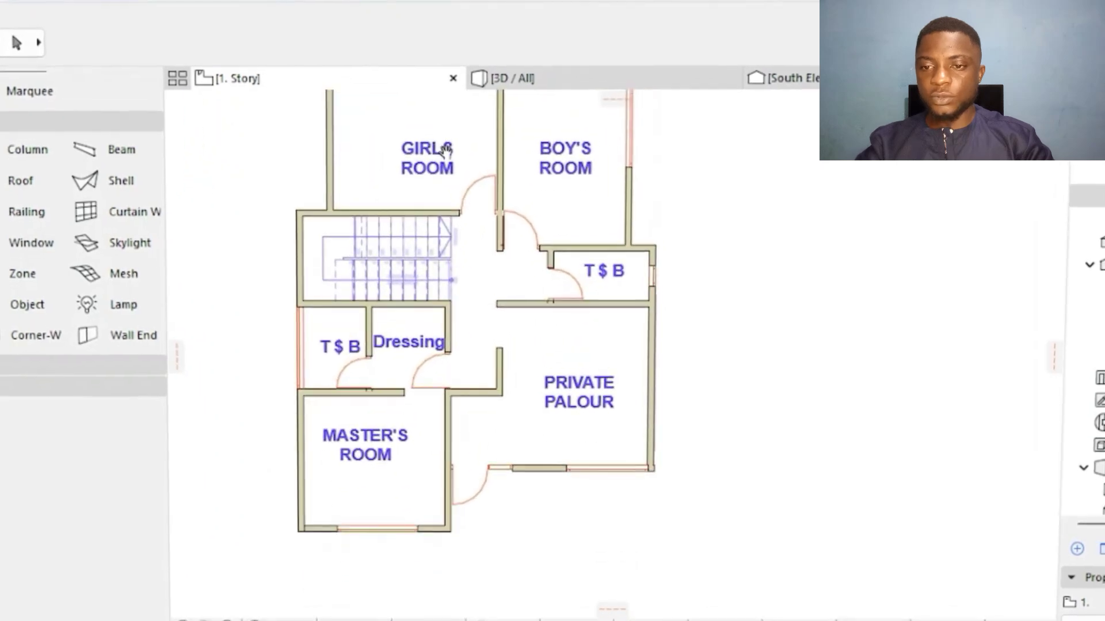
middle_drag(366, 201, 412, 226)
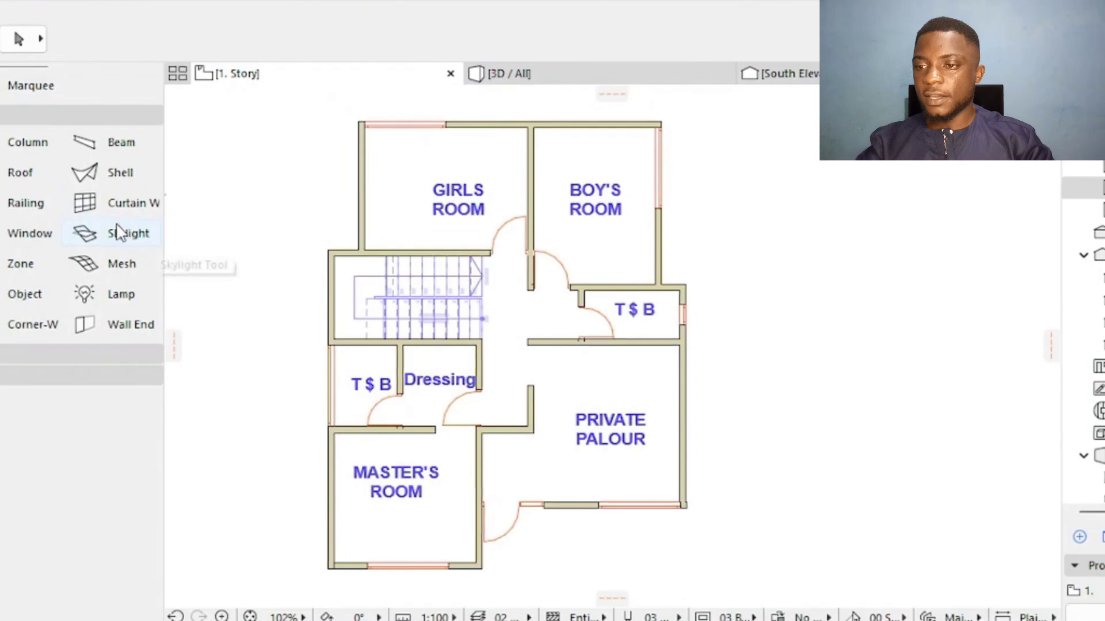
double_click(2, 172)
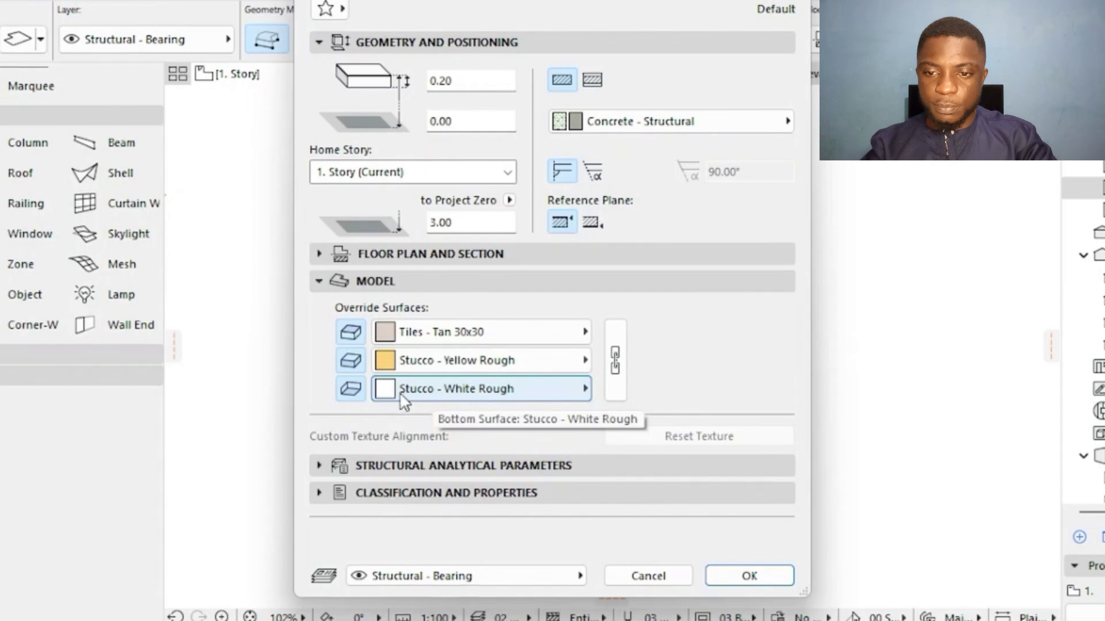
click(750, 577)
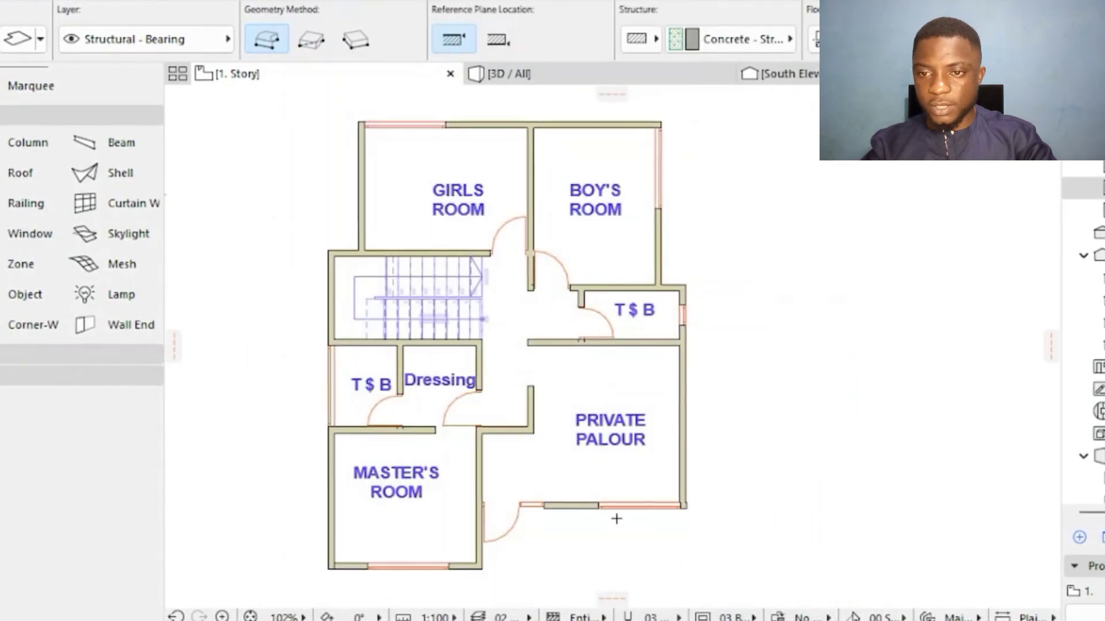
- Start a polygonal slab on 1. Story at the GIRLS ROOM's outer inside corner and trace it around the stairwell corner
scroll(358, 150, up, 10)
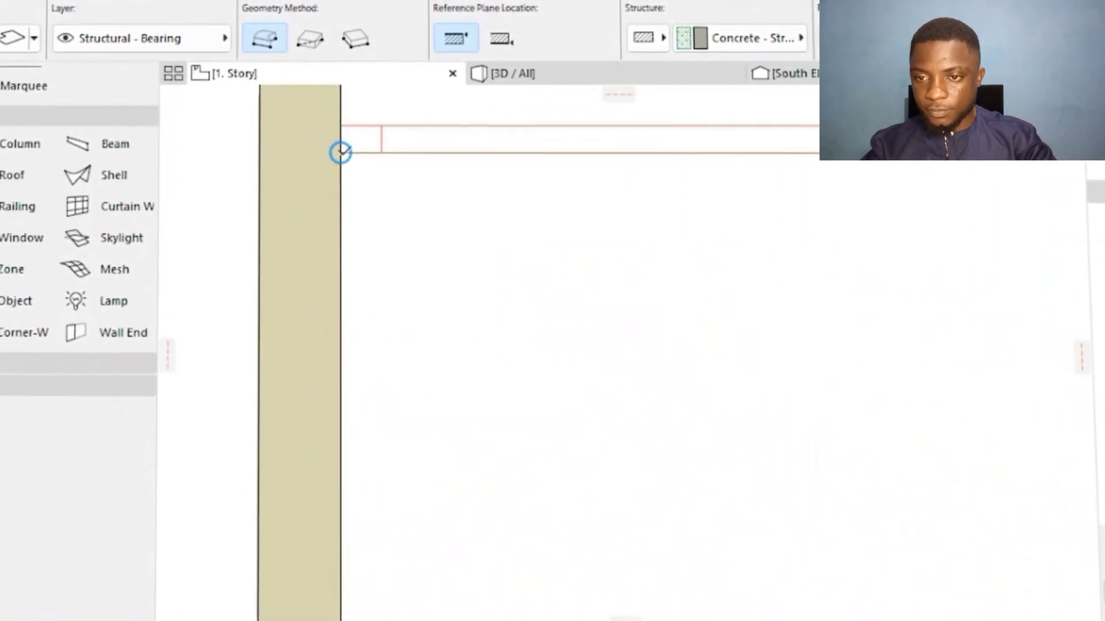
scroll(351, 343, down, 6)
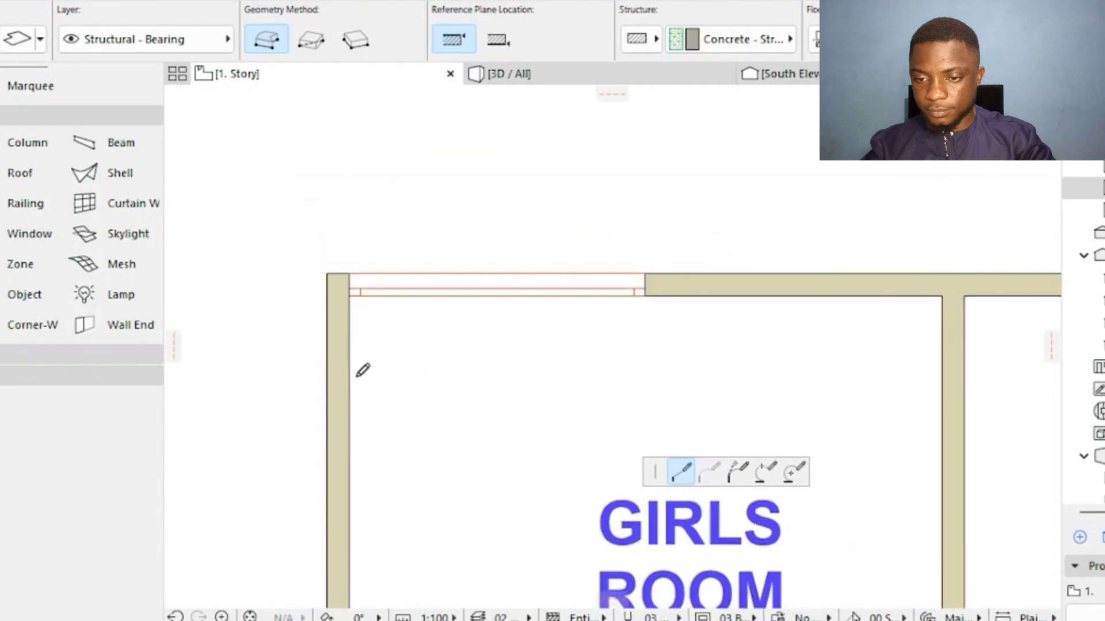
middle_drag(361, 383, 409, 99)
scroll(403, 460, up, 2)
click(408, 469)
scroll(374, 475, up, 2)
middle_drag(374, 474, 521, 268)
click(359, 253)
- Continue the upper slab outline along the inner wall face to both front corners of the MASTER'S ROOM
scroll(362, 201, down, 7)
scroll(353, 512, up, 5)
click(422, 499)
click(1036, 500)
- Extend the upper slab outline up the MASTER'S ROOM wall and along the PRIVATE PALOUR's front wall to its far inside corner
scroll(1036, 500, down, 4)
middle_drag(1035, 500, 495, 465)
scroll(472, 383, up, 5)
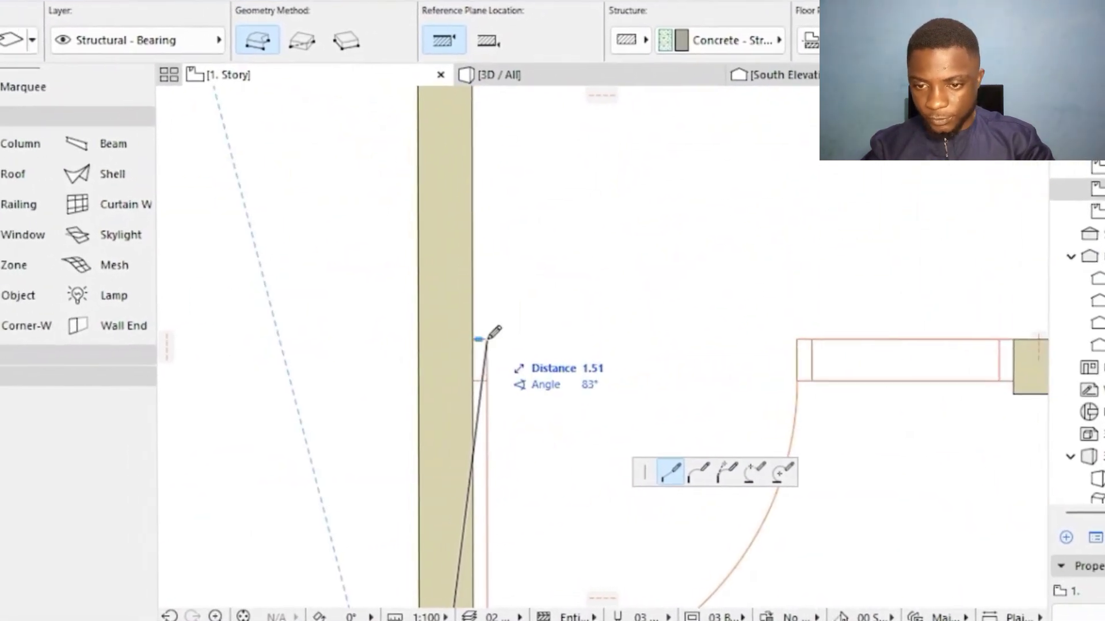
click(405, 342)
scroll(406, 341, down, 5)
scroll(692, 343, up, 7)
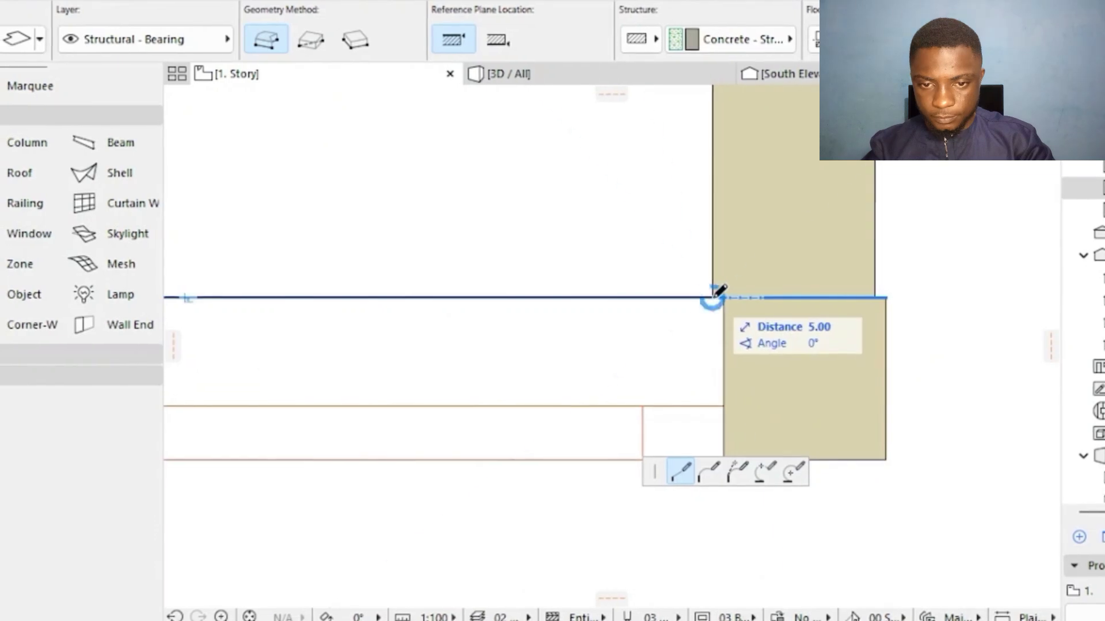
click(714, 297)
- Complete the upper slab outline through the outer T $ B and BOY'S ROOM corners, close it at the GIRLS ROOM and leave the Slab tool
scroll(703, 160, down, 5)
scroll(597, 148, up, 7)
scroll(635, 115, up, 4)
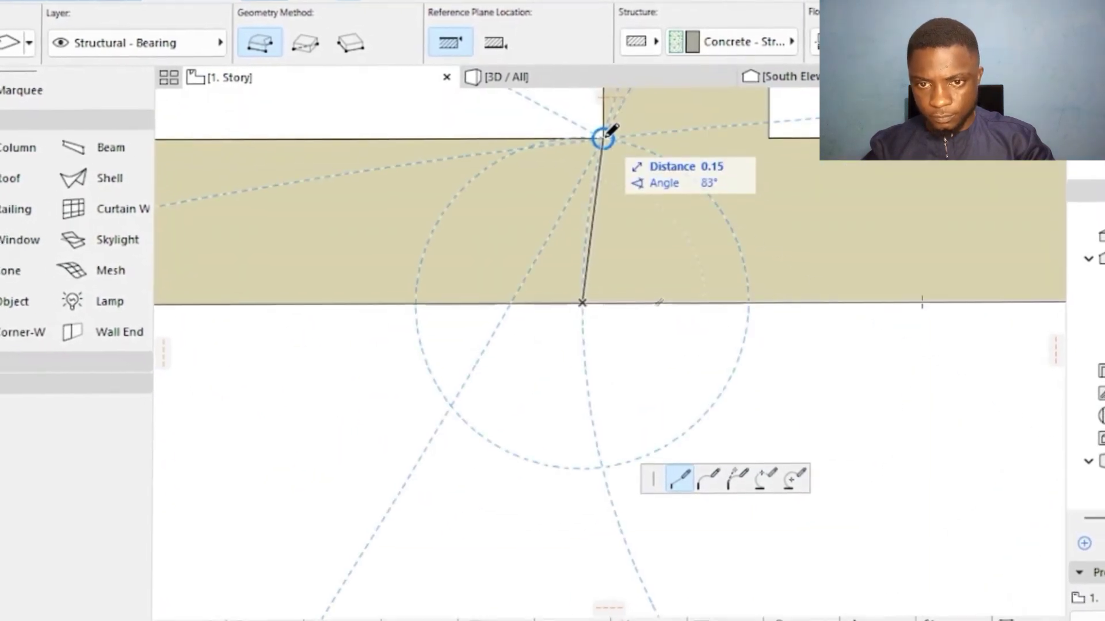
scroll(418, 320, down, 8)
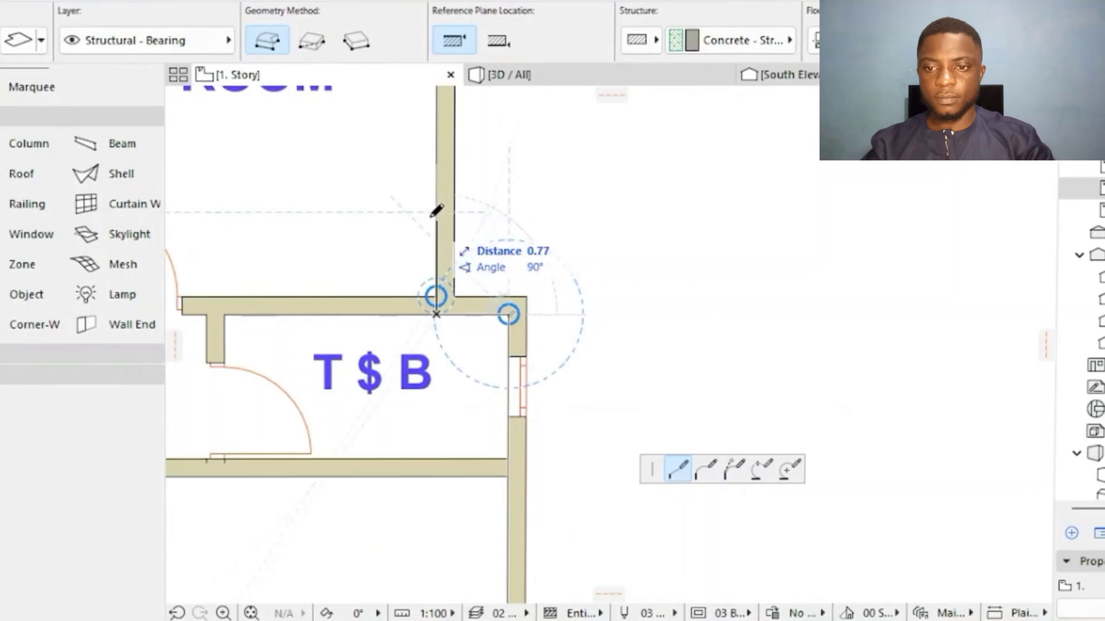
scroll(602, 150, up, 8)
click(725, 188)
scroll(725, 188, down, 8)
scroll(382, 188, up, 4)
click(373, 171)
scroll(373, 172, down, 4)
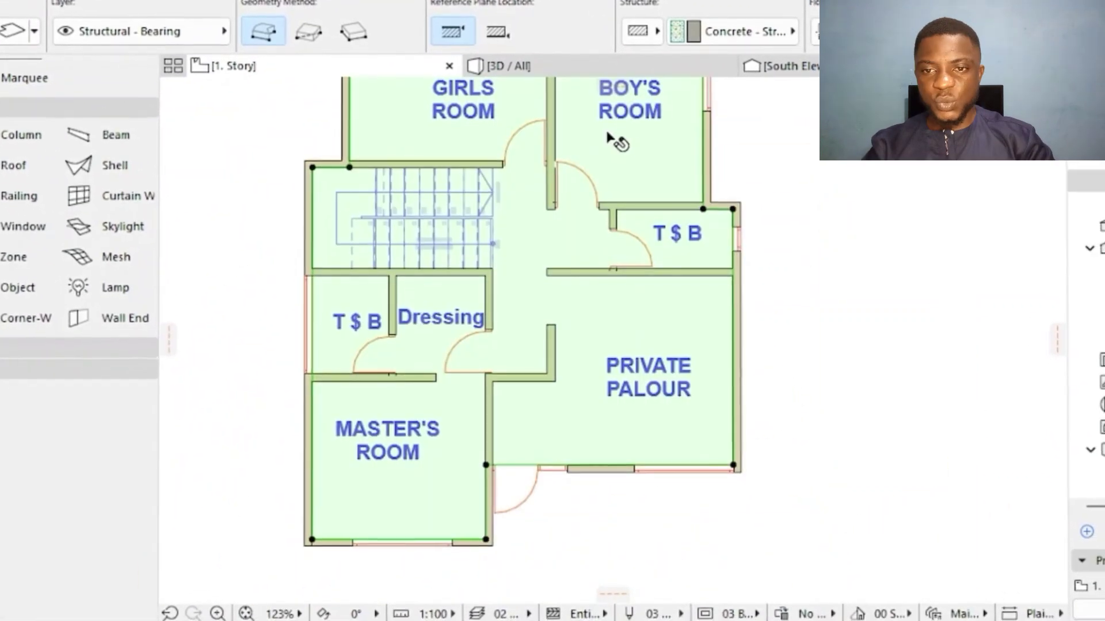
key(Escape)
- Inspect the building with its upper floor slab in 3D, and return to the 1. Story floor plan
click(596, 74)
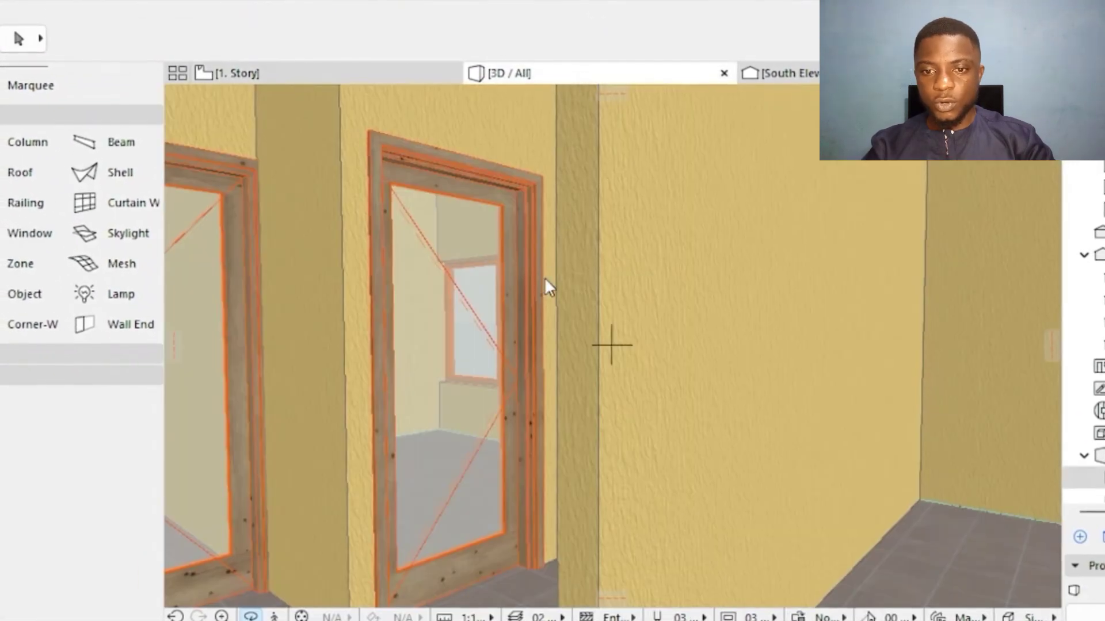
scroll(585, 320, down, 5)
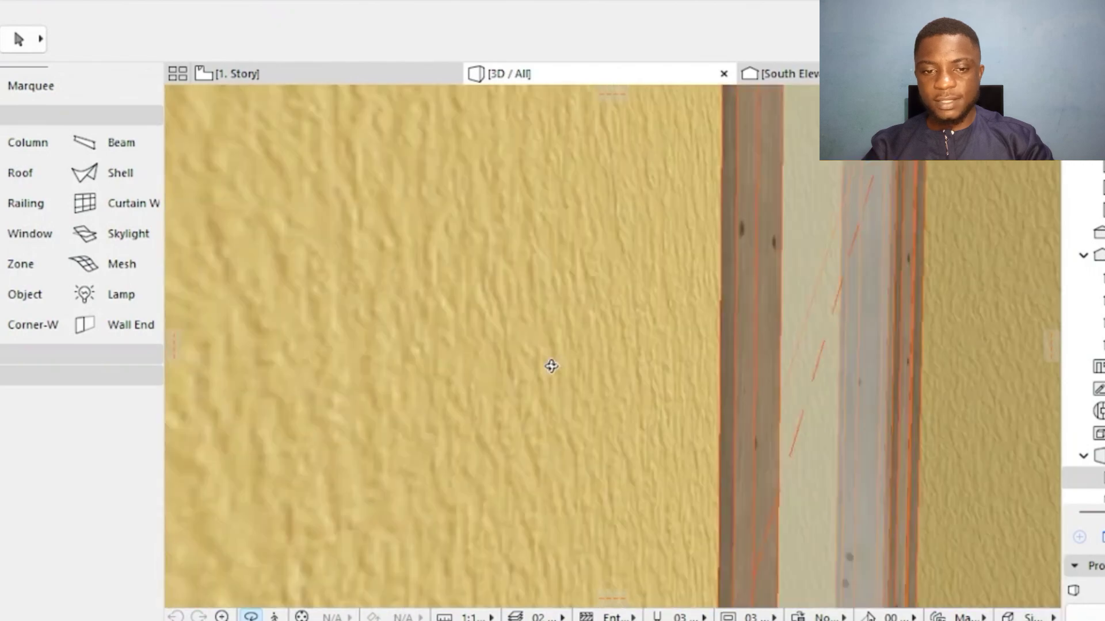
scroll(646, 429, up, 1)
scroll(735, 399, down, 5)
drag(439, 532, 437, 303)
drag(394, 348, 308, 115)
key(F2)
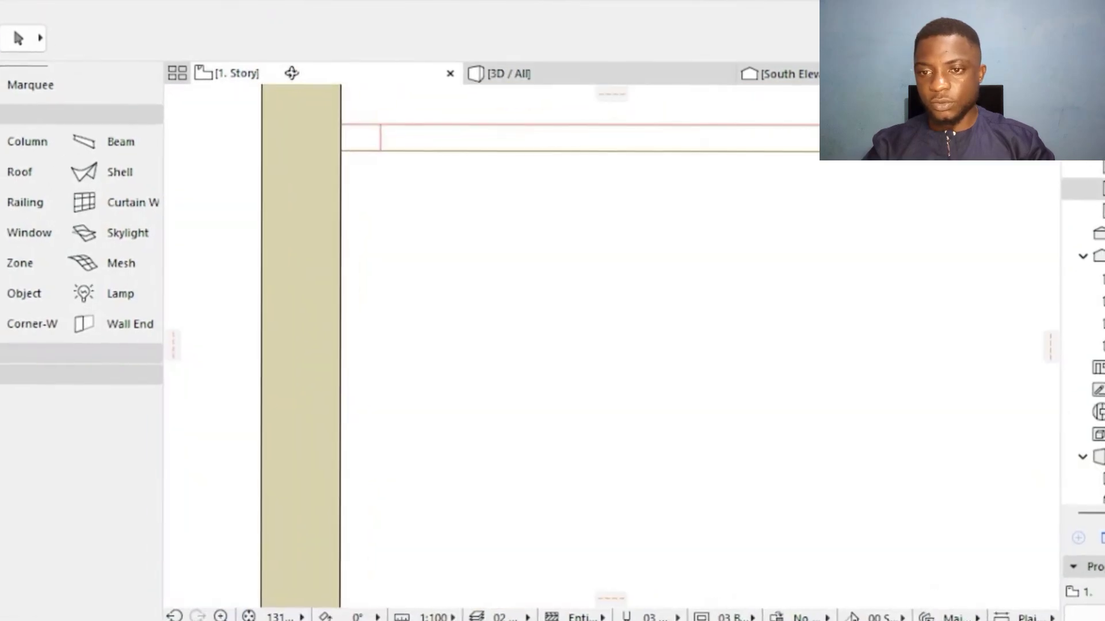
- Subtract a rectangular stairwell opening from the first-story slab, from the upper end of the stair to the staircase's opposite outer wall corner
scroll(485, 267, up, 10)
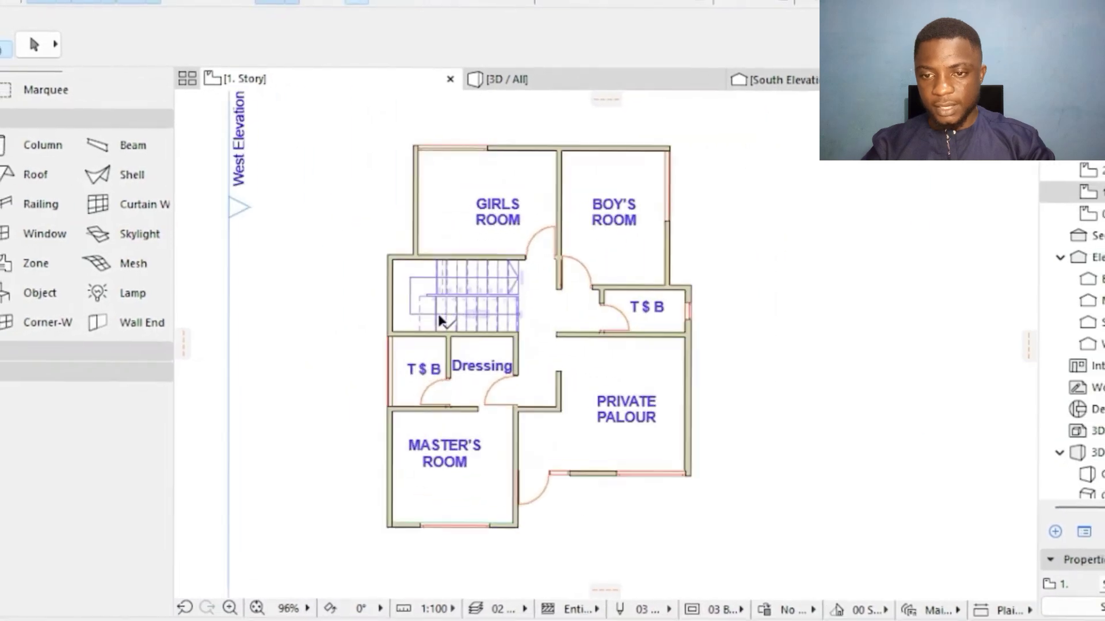
click(628, 243)
scroll(370, 308, down, 3)
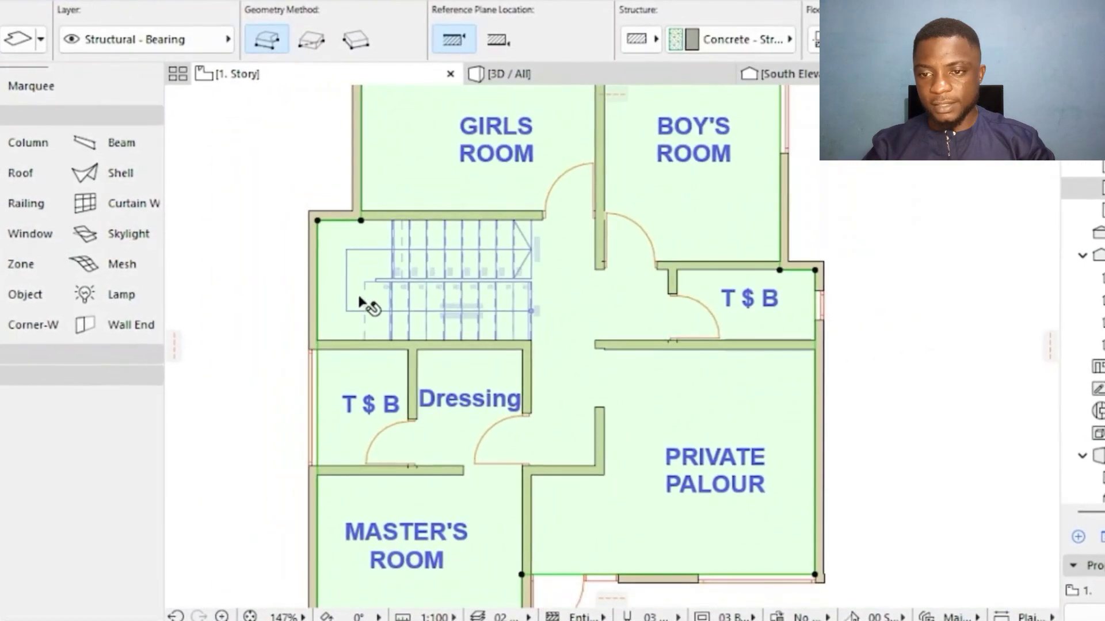
scroll(333, 241, up, 5)
scroll(305, 228, down, 1)
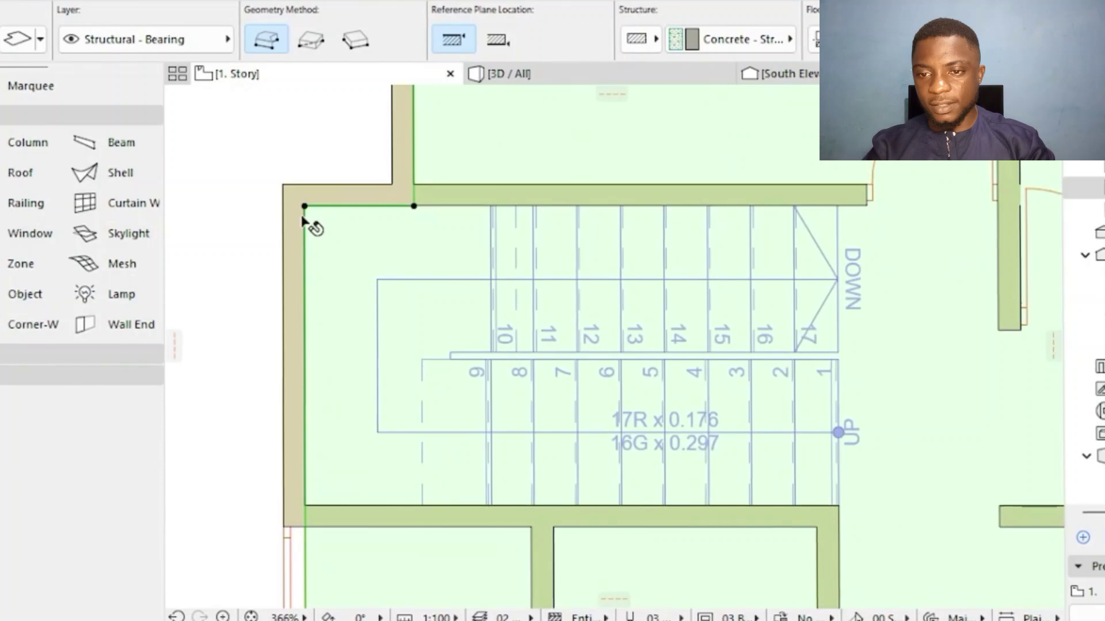
scroll(310, 212, up, 4)
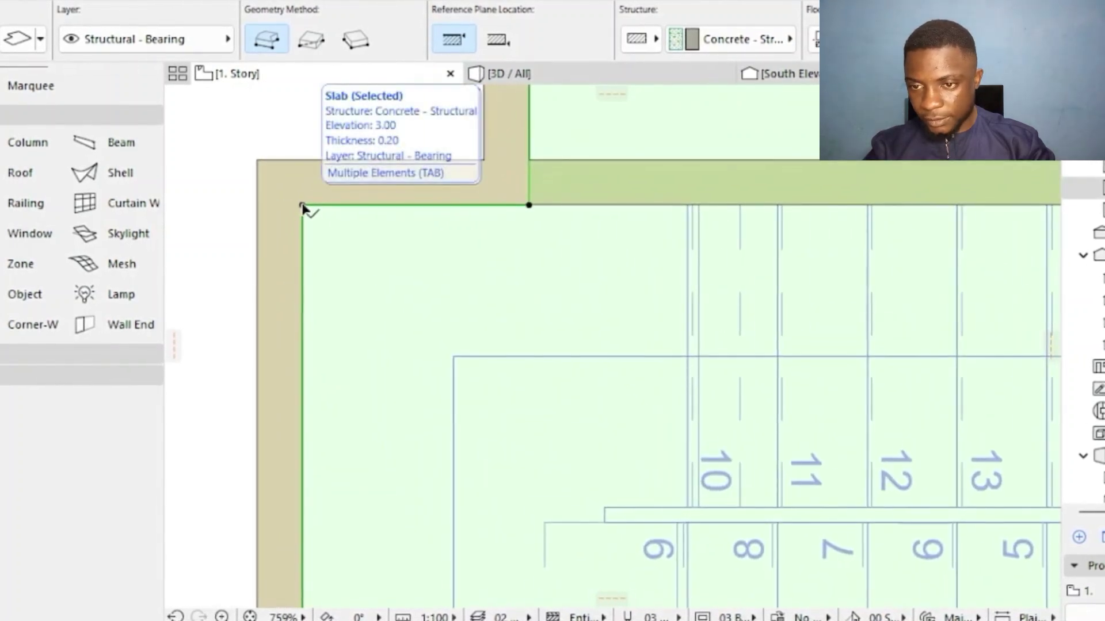
click(302, 206)
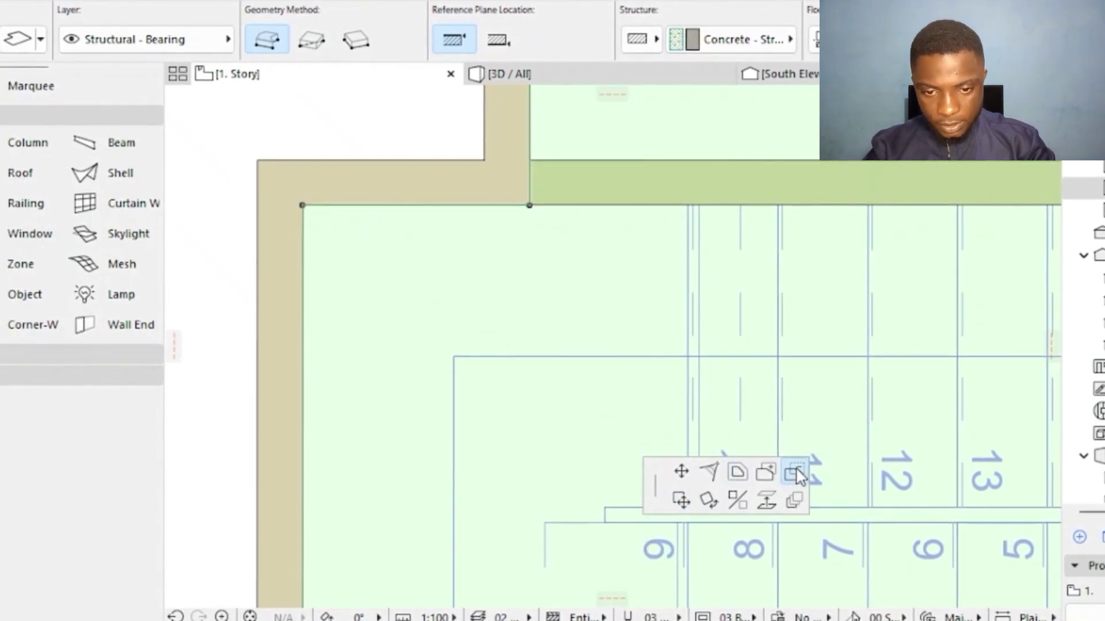
scroll(409, 320, down, 7)
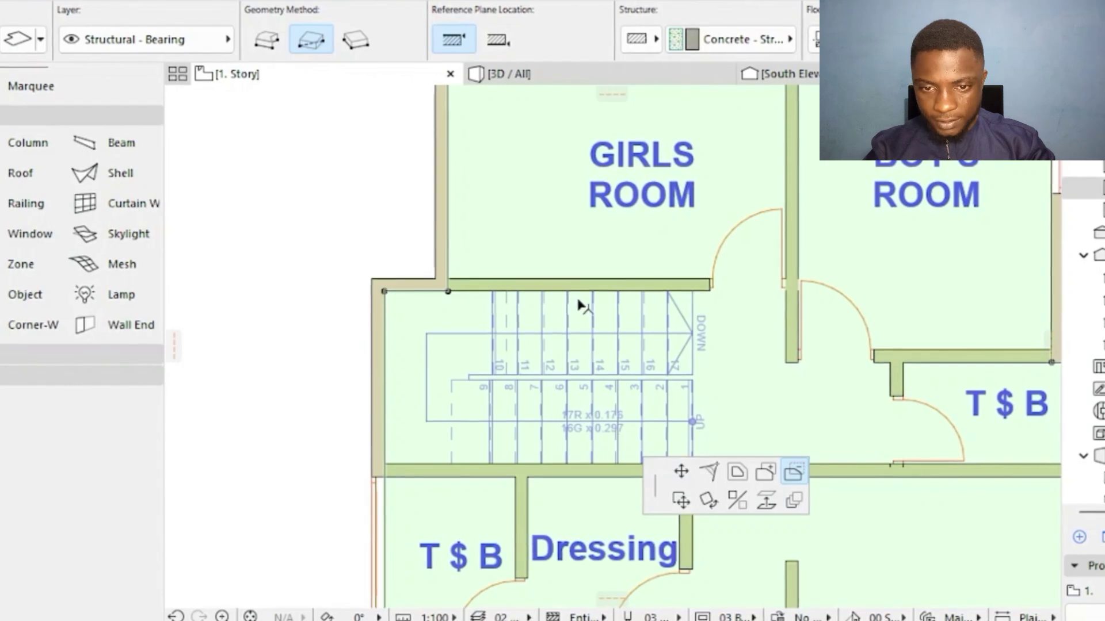
scroll(693, 294, up, 3)
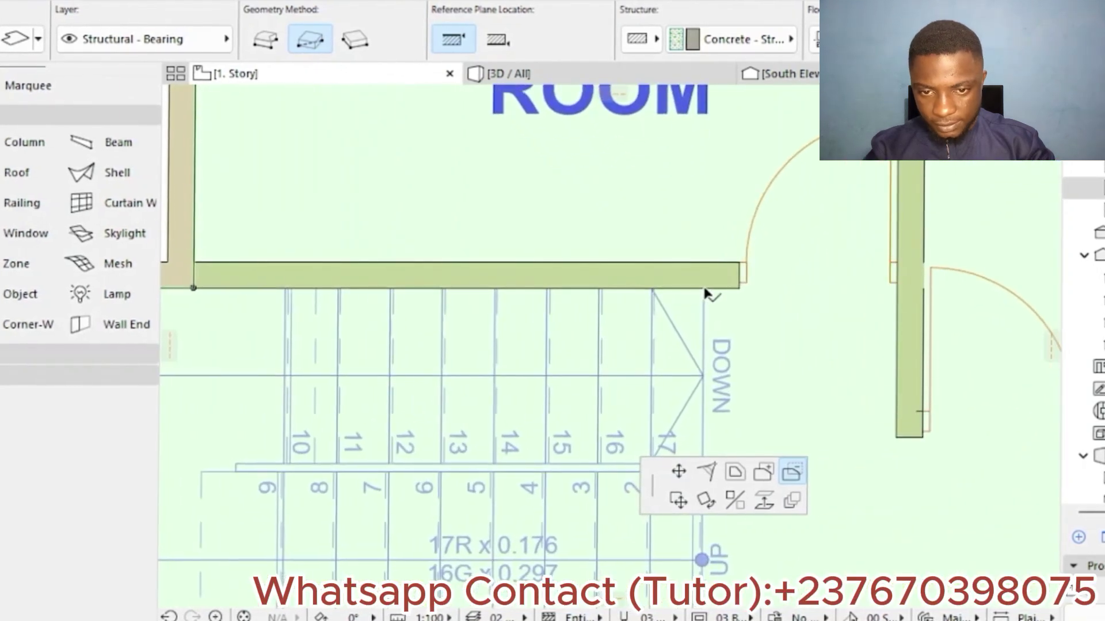
scroll(323, 446, down, 2)
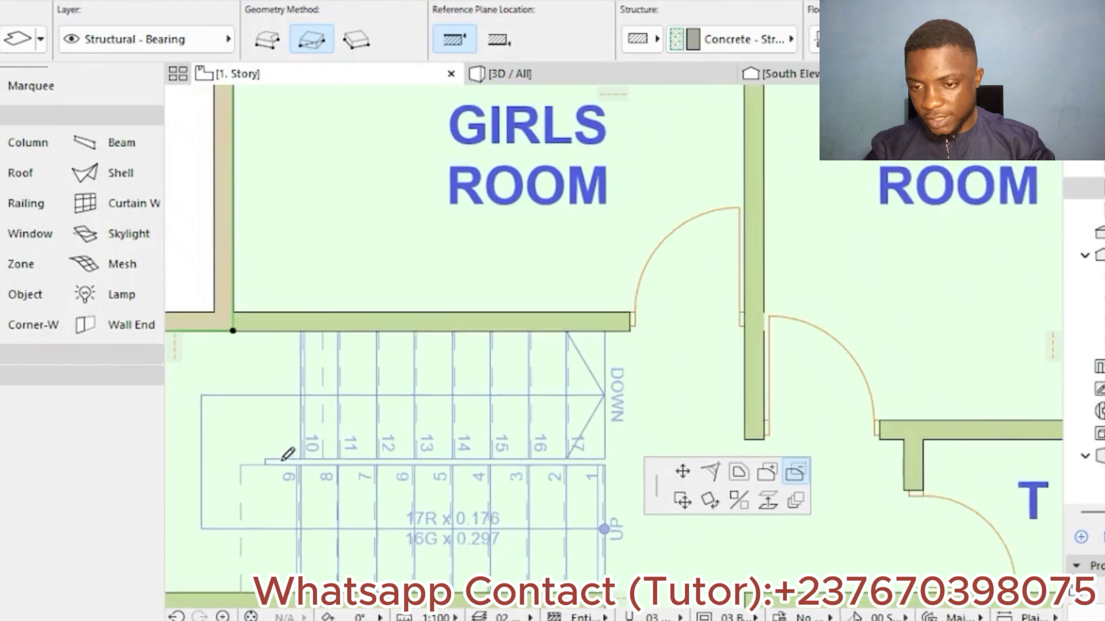
middle_drag(263, 507, 431, 359)
scroll(349, 409, up, 2)
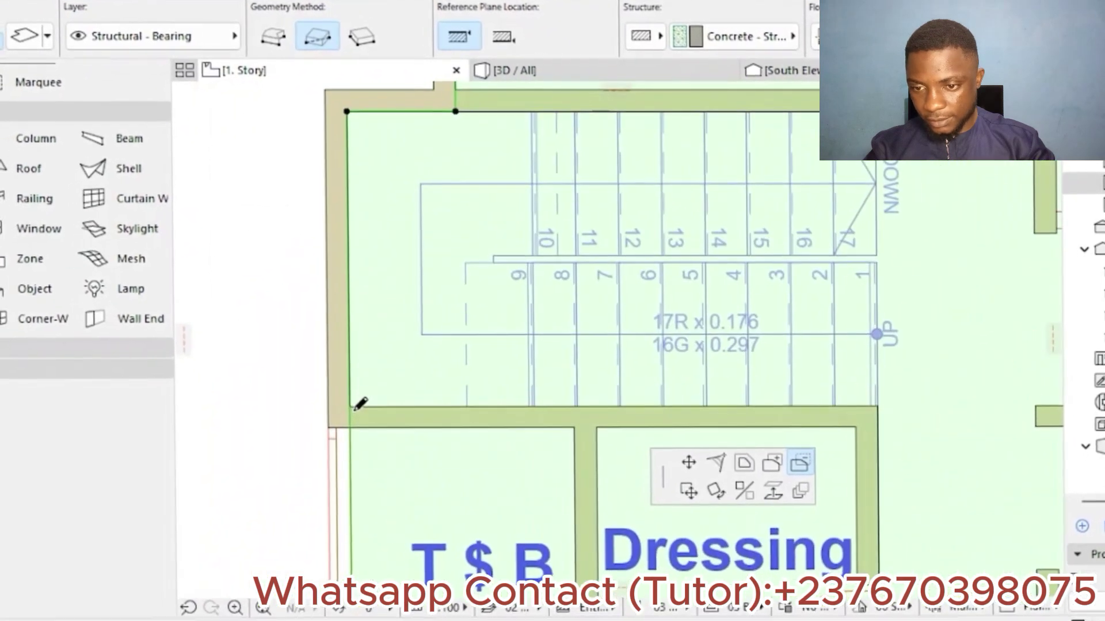
click(350, 410)
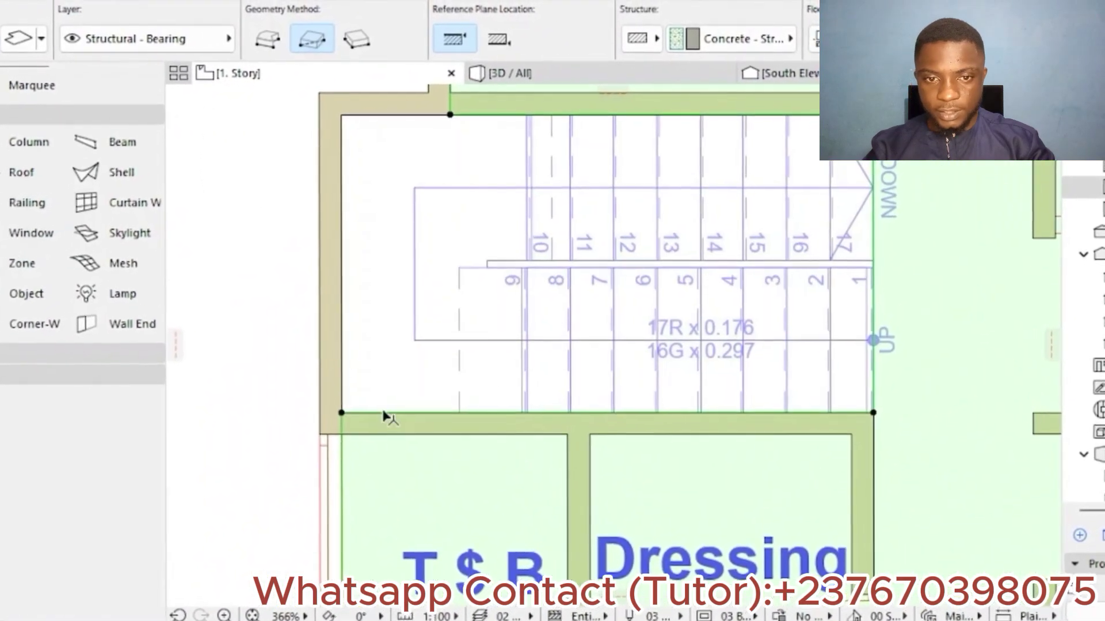
- Check the slab opening around the staircase in the plan and in 3D
middle_drag(612, 283, 462, 315)
scroll(460, 316, down, 1)
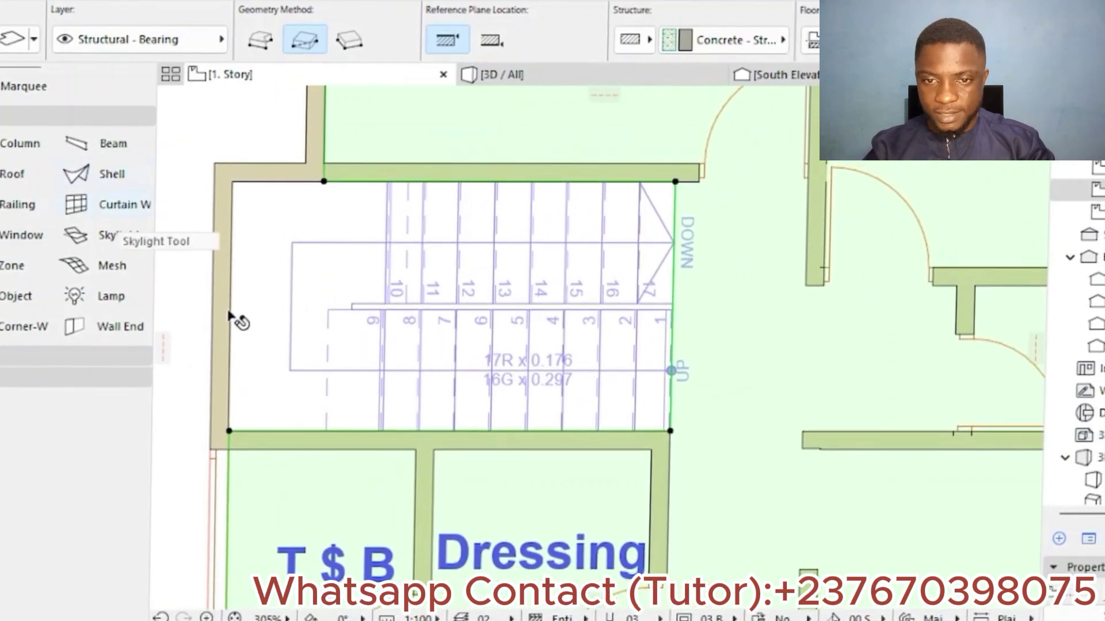
scroll(702, 305, down, 1)
middle_drag(638, 282, 610, 234)
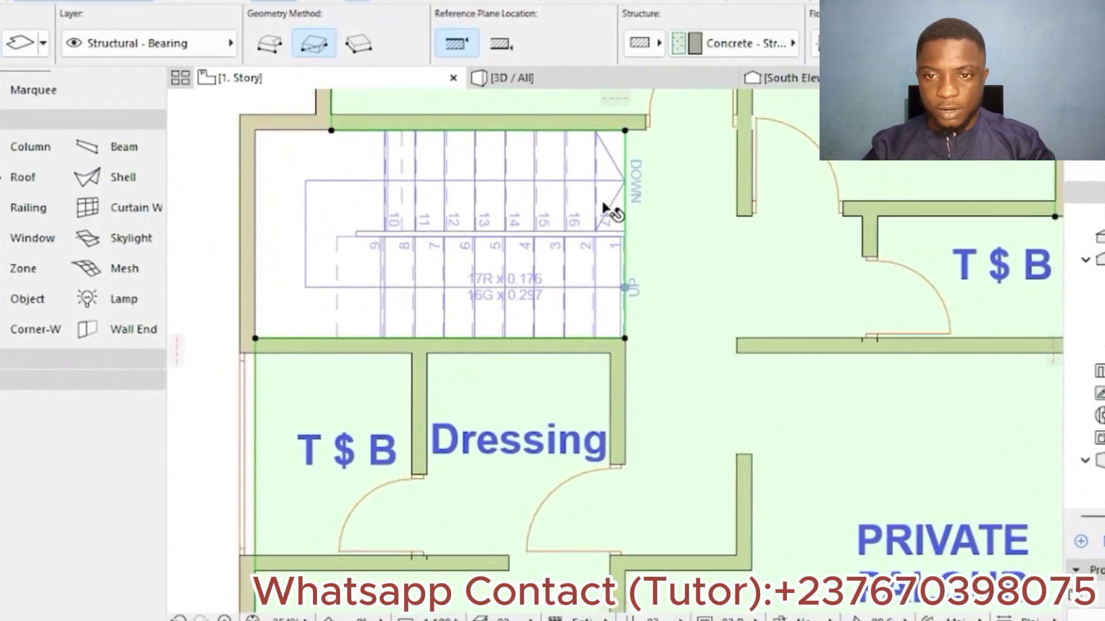
click(564, 76)
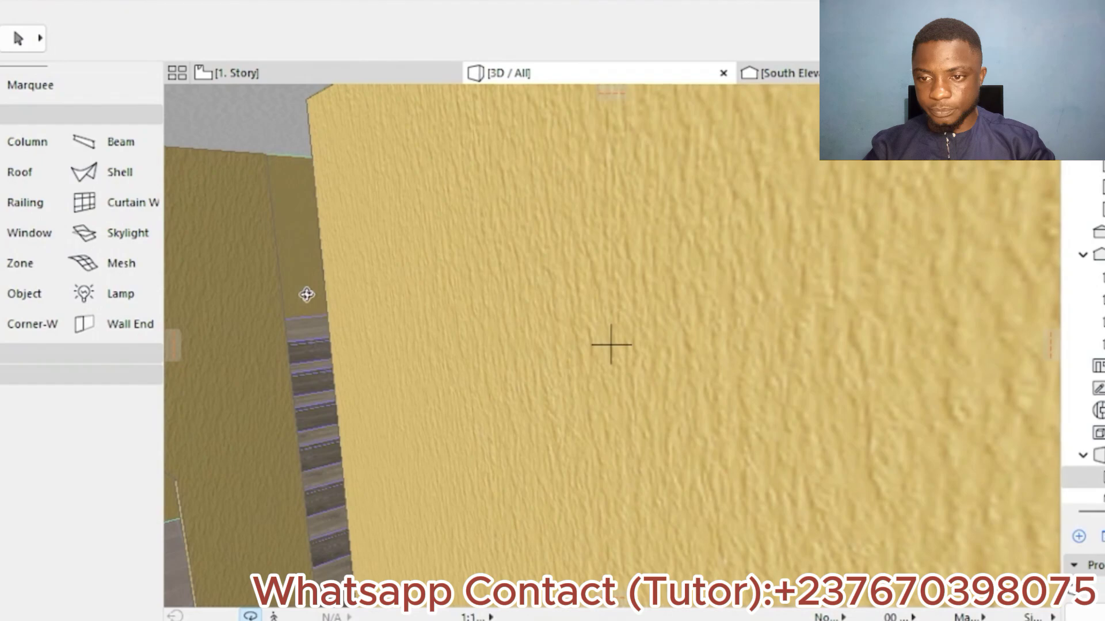
middle_drag(299, 329, 637, 246)
shift+middle_drag(423, 399, 513, 424)
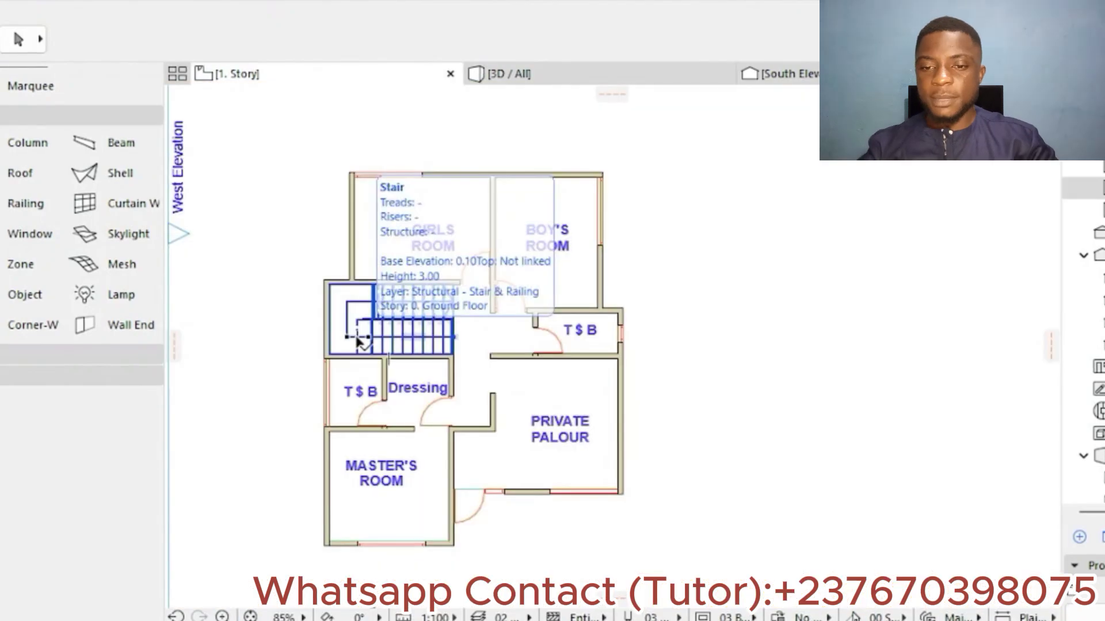
- Open the ground floor plan, activate the Beam tool and set the beam's reference axis offset to 0.08
click(241, 272)
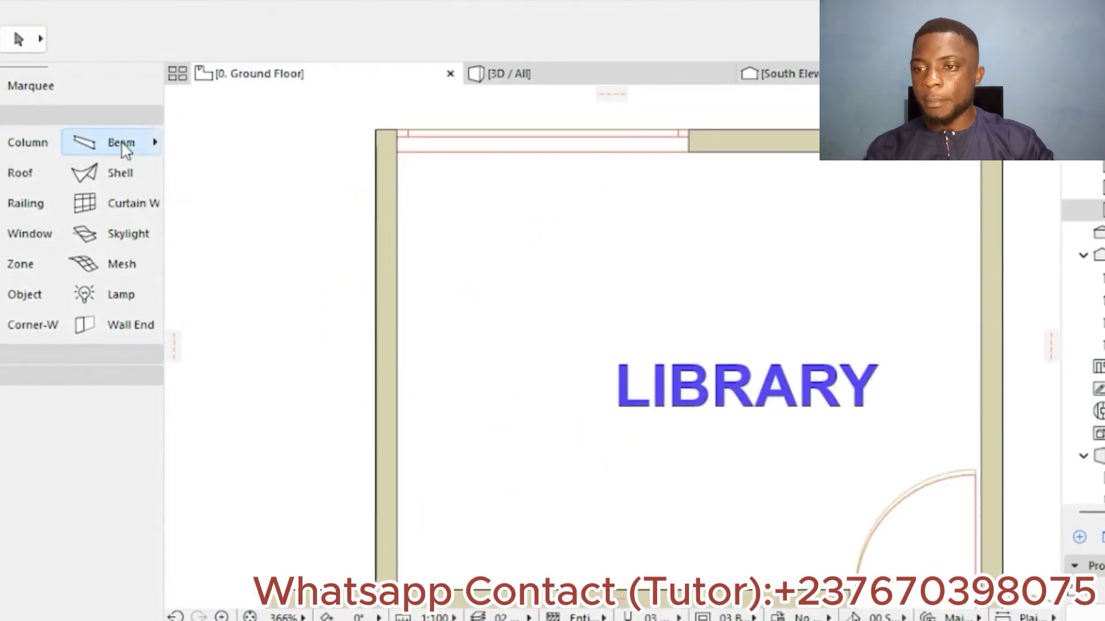
double_click(120, 144)
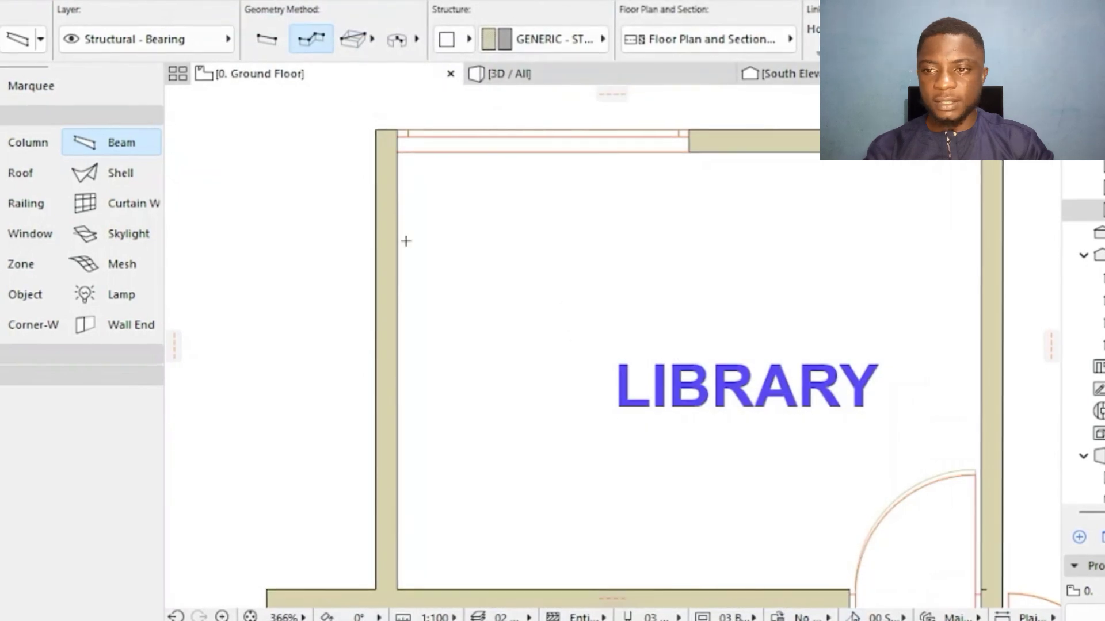
scroll(370, 239, down, 3)
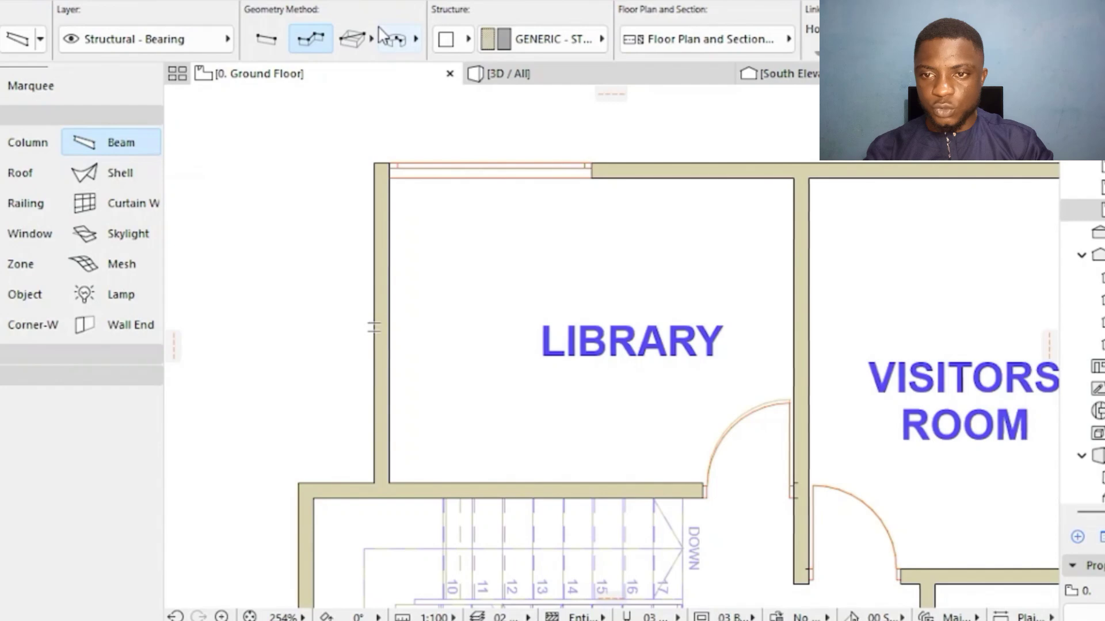
scroll(345, 38, down, 3)
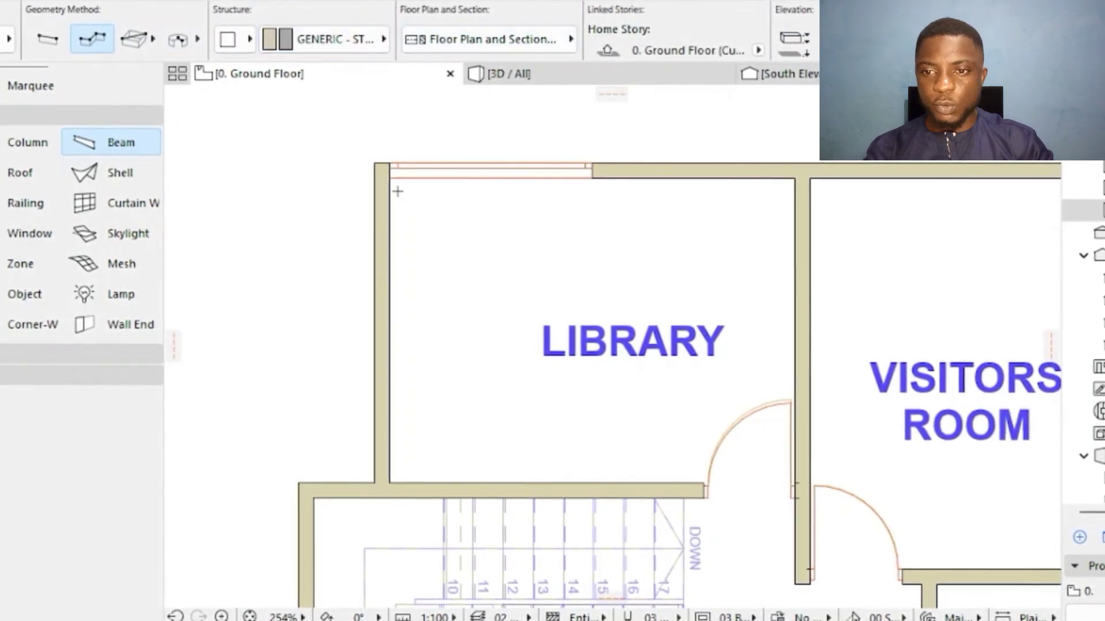
scroll(418, 54, down, 3)
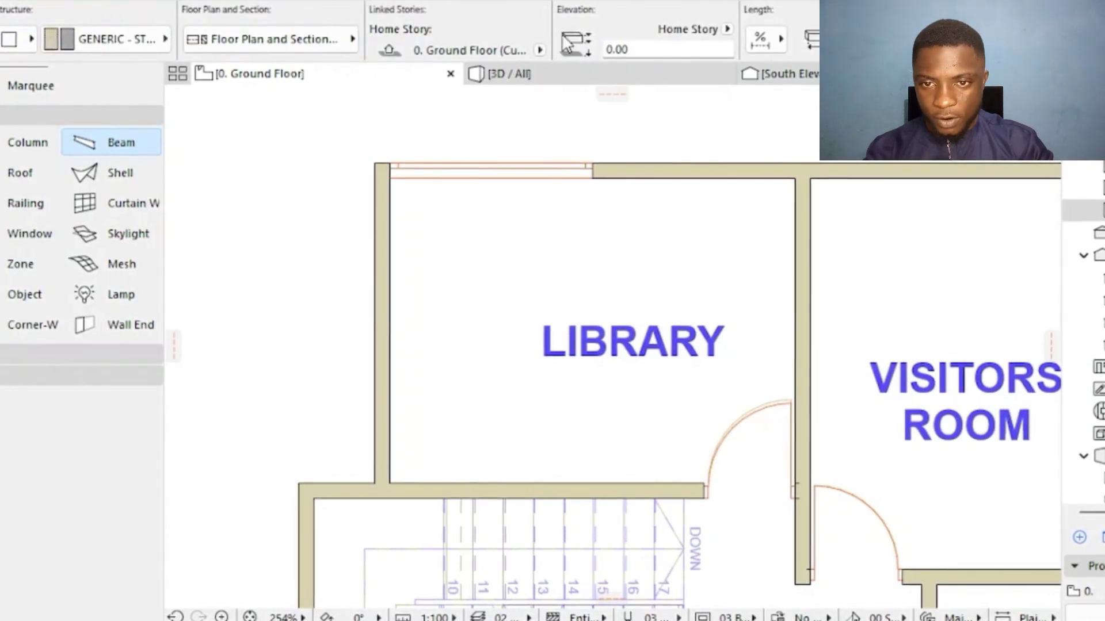
scroll(573, 40, down, 3)
scroll(576, 43, down, 6)
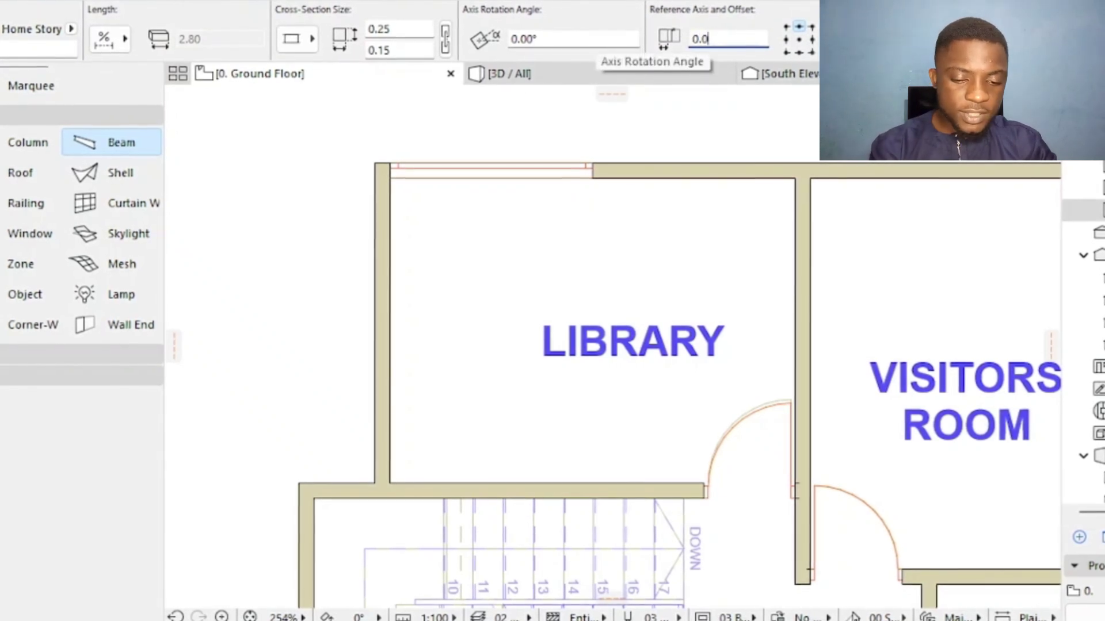
text(5)
key(Return)
- Draw chained beams along the outer wall face from the LIBRARY's outer corner, around the staircase, to the KITCHEN's outer front corner
scroll(377, 176, up, 5)
click(373, 142)
scroll(387, 211, down, 7)
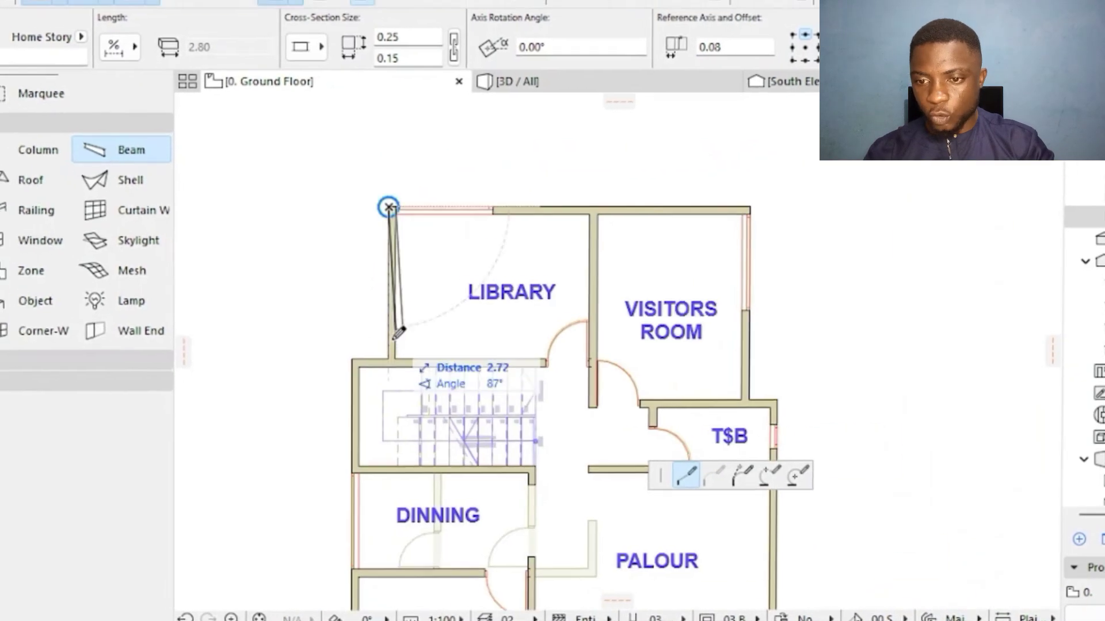
scroll(381, 366, up, 7)
click(432, 292)
scroll(432, 292, down, 3)
click(368, 253)
scroll(403, 288, down, 5)
click(407, 369)
scroll(653, 369, up, 5)
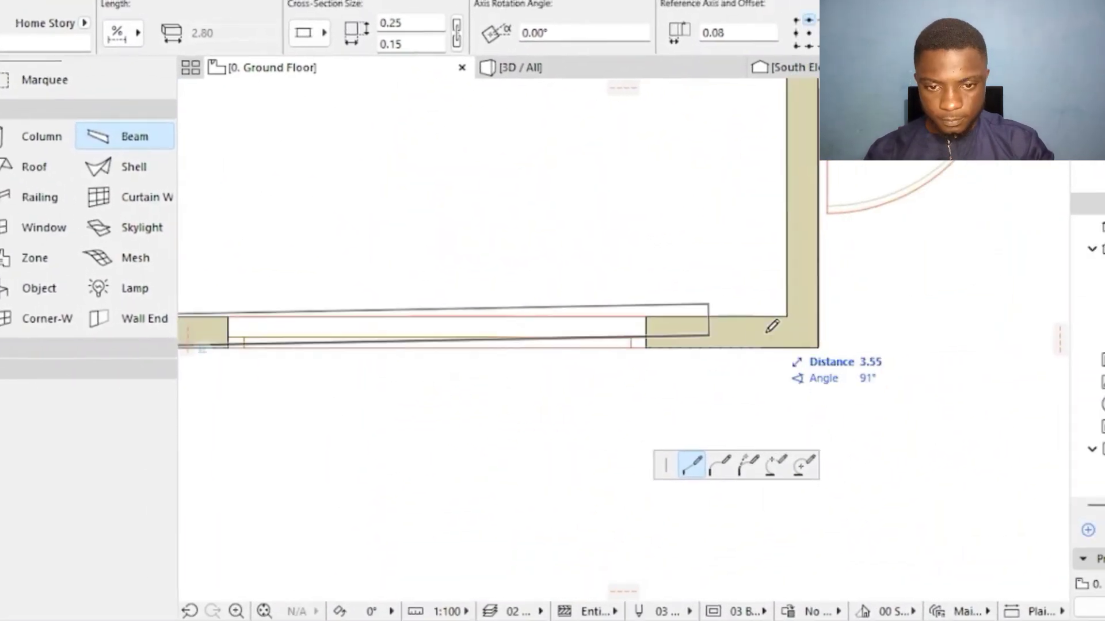
- Continue the beam chain along the KITCHEN and PALOUR fronts and around the T$B and VISITORS ROOM, closing it at the LIBRARY
middle_drag(752, 357, 580, 476)
click(648, 485)
scroll(641, 321, up, 3)
click(663, 251)
scroll(831, 266, down, 3)
click(774, 260)
scroll(774, 260, down, 6)
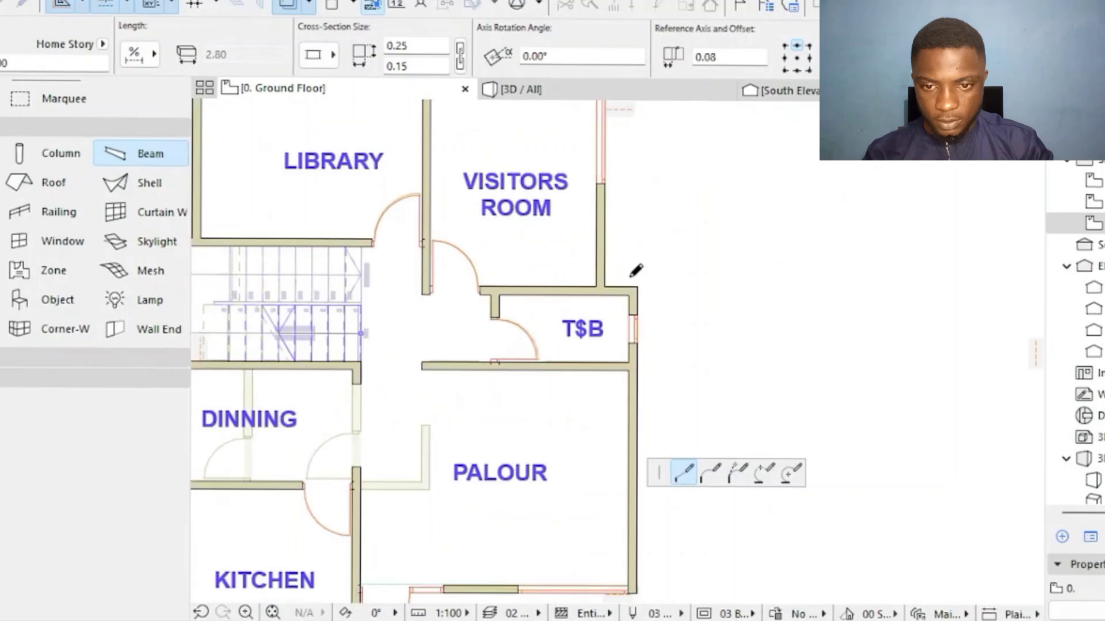
scroll(632, 283, up, 4)
click(635, 281)
click(583, 281)
scroll(584, 281, up, 3)
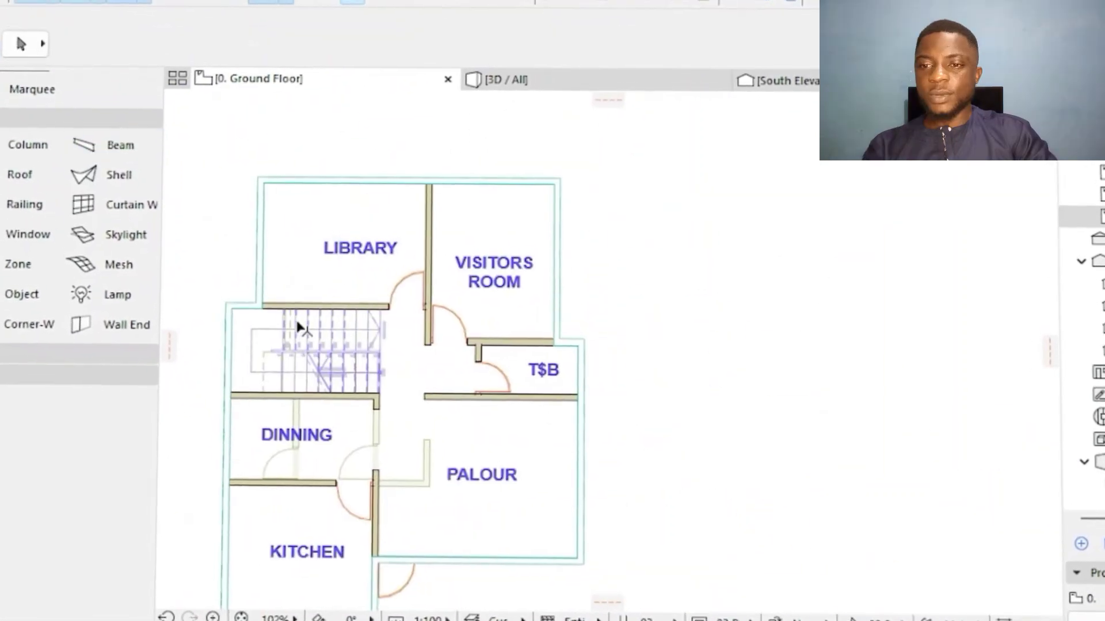
- Select the perimeter beams to check their outline against the outer walls, and clear the selection
click(289, 323)
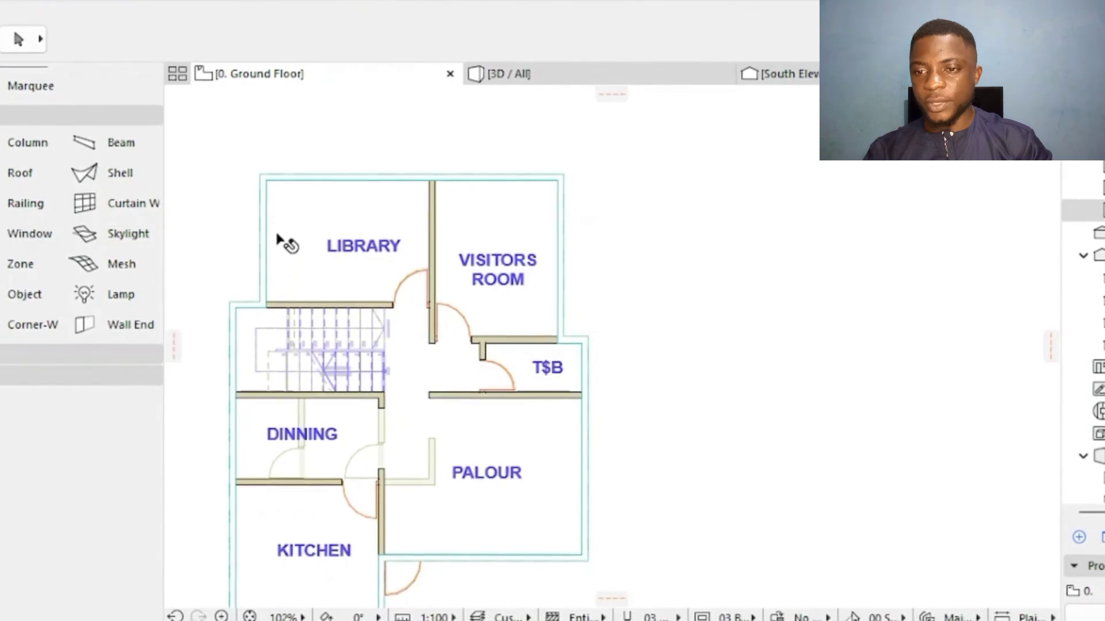
scroll(434, 550, up, 1)
click(393, 561)
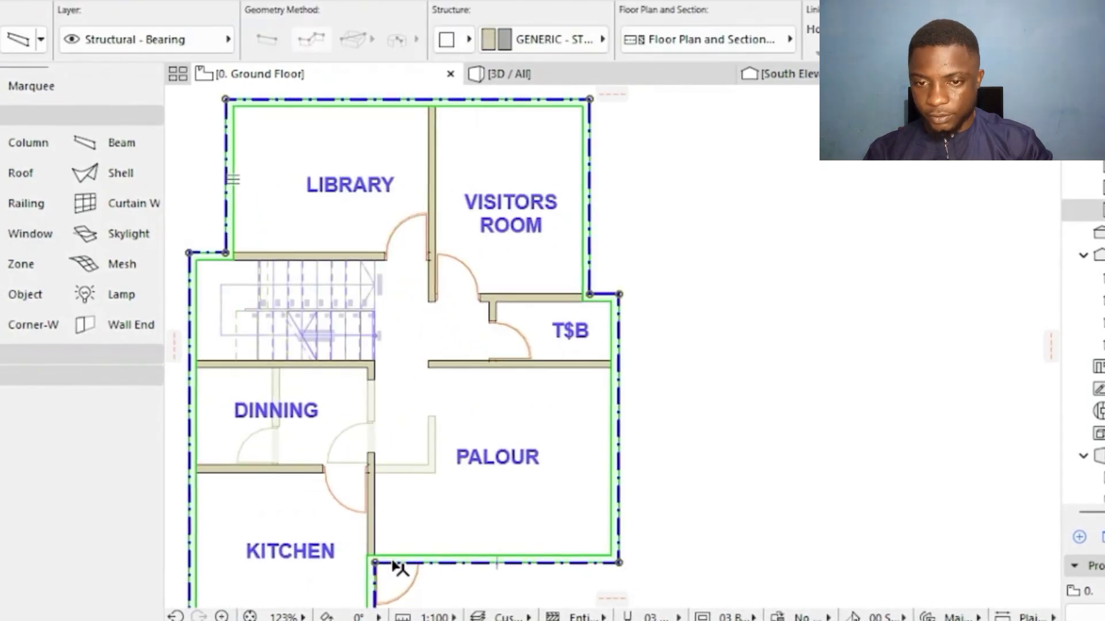
key(Escape)
- Insert a story named Foundation below the ground floor with elevation -1.50 and height 1.50
right_click(291, 73)
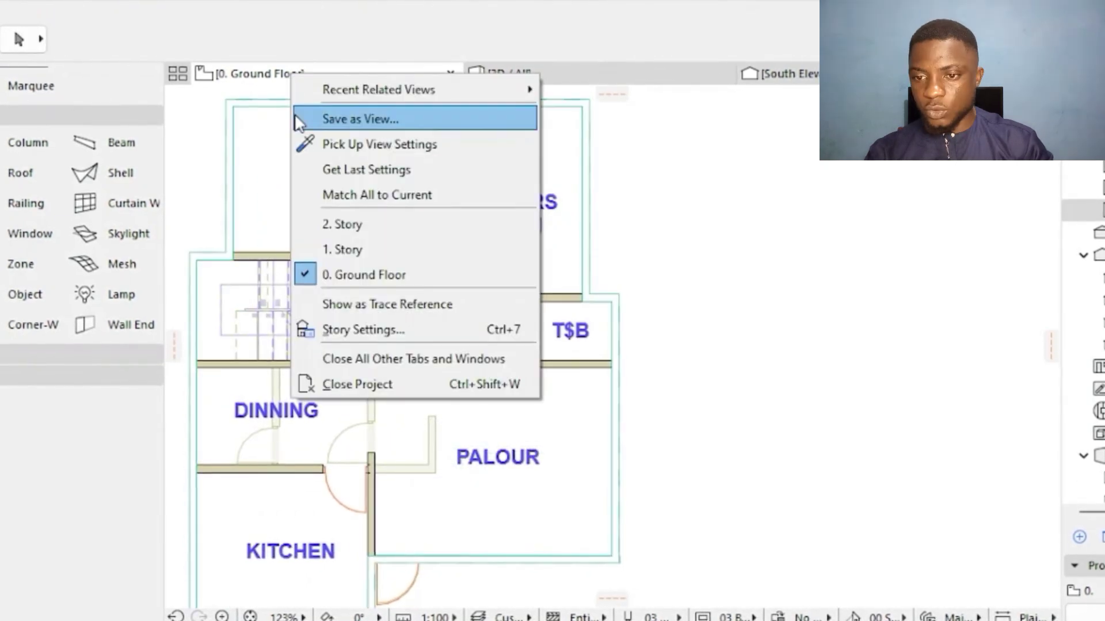
click(371, 328)
click(471, 346)
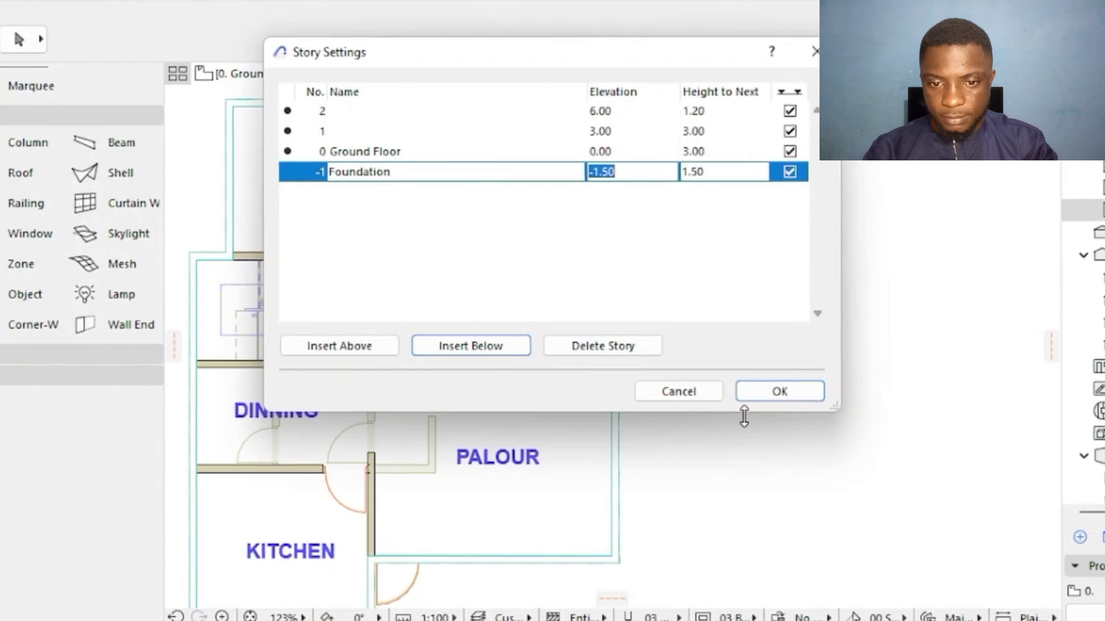
click(778, 401)
- Open the Foundation story plan and examine the perimeter beam outline
scroll(424, 296, down, 3)
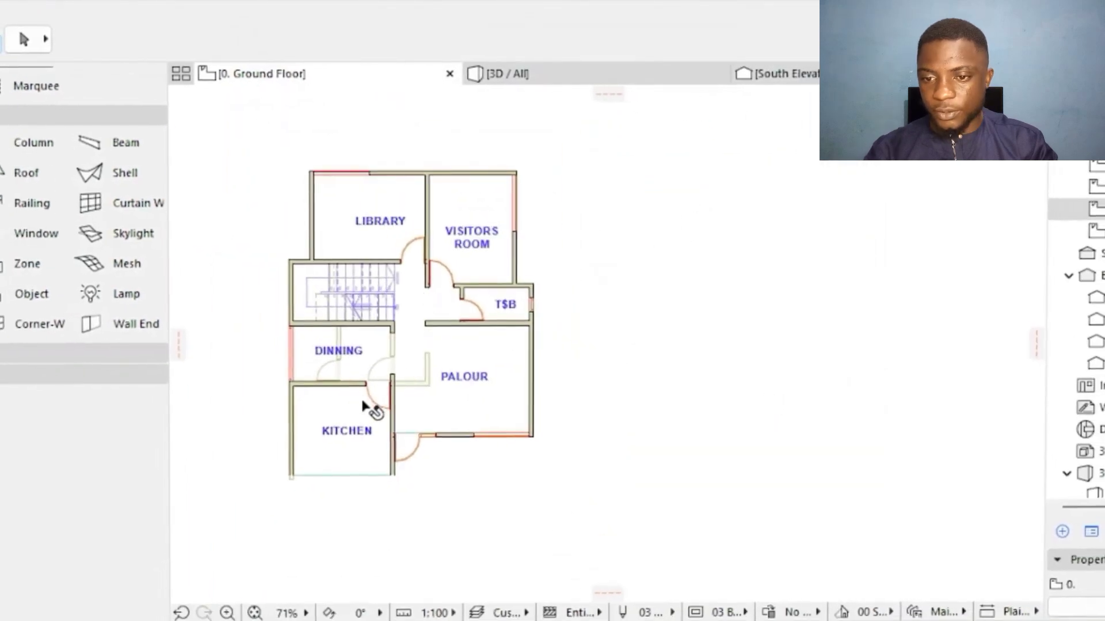
right_click(280, 75)
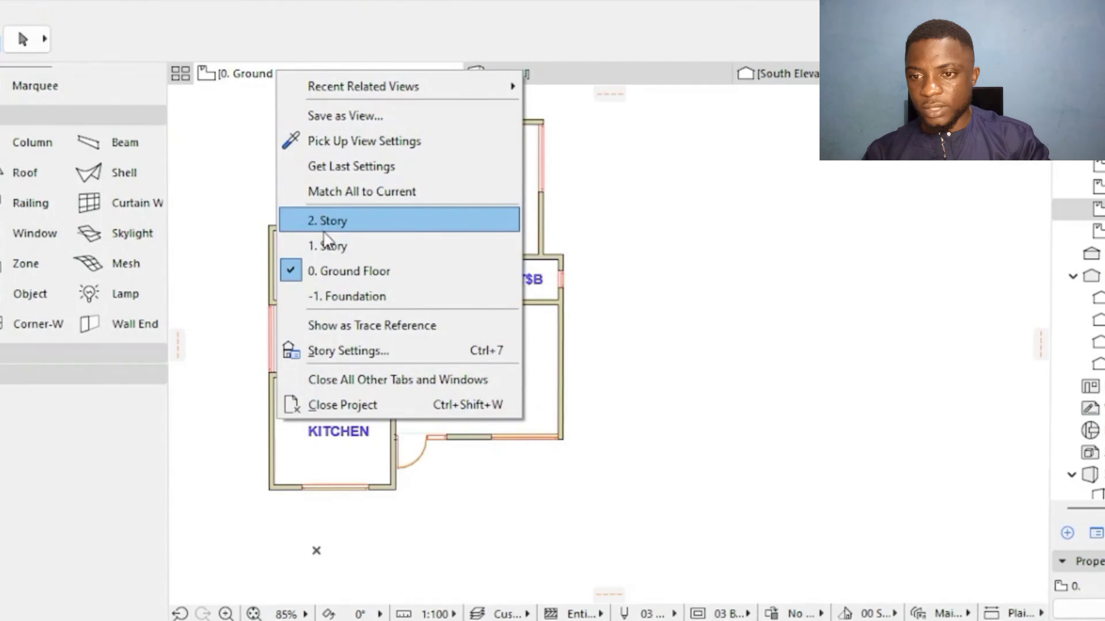
click(317, 296)
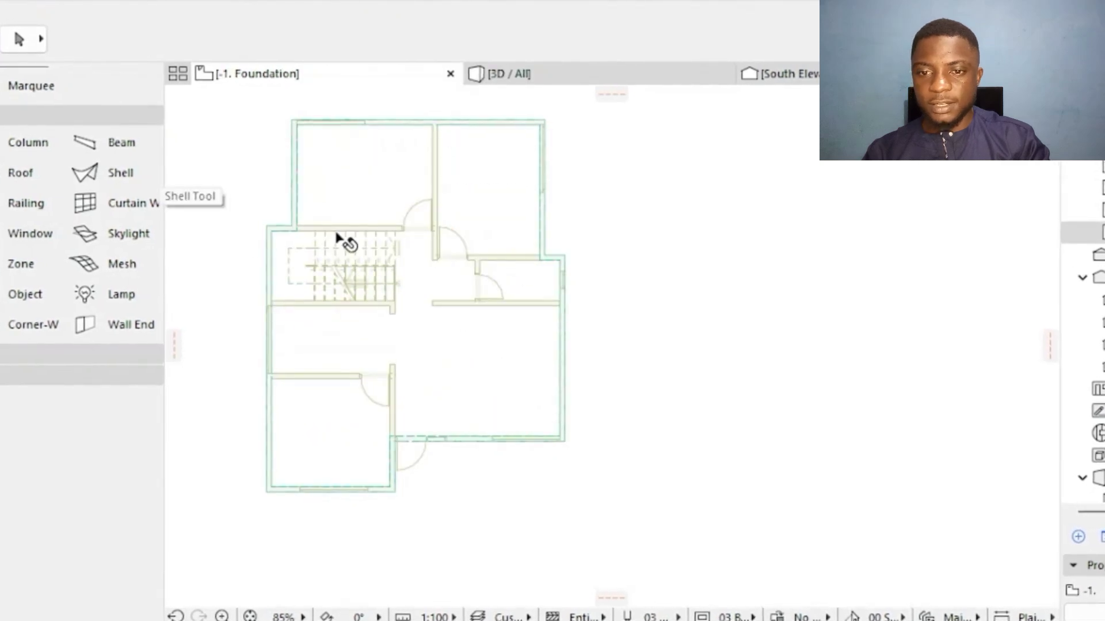
scroll(324, 210, up, 1)
scroll(393, 294, up, 2)
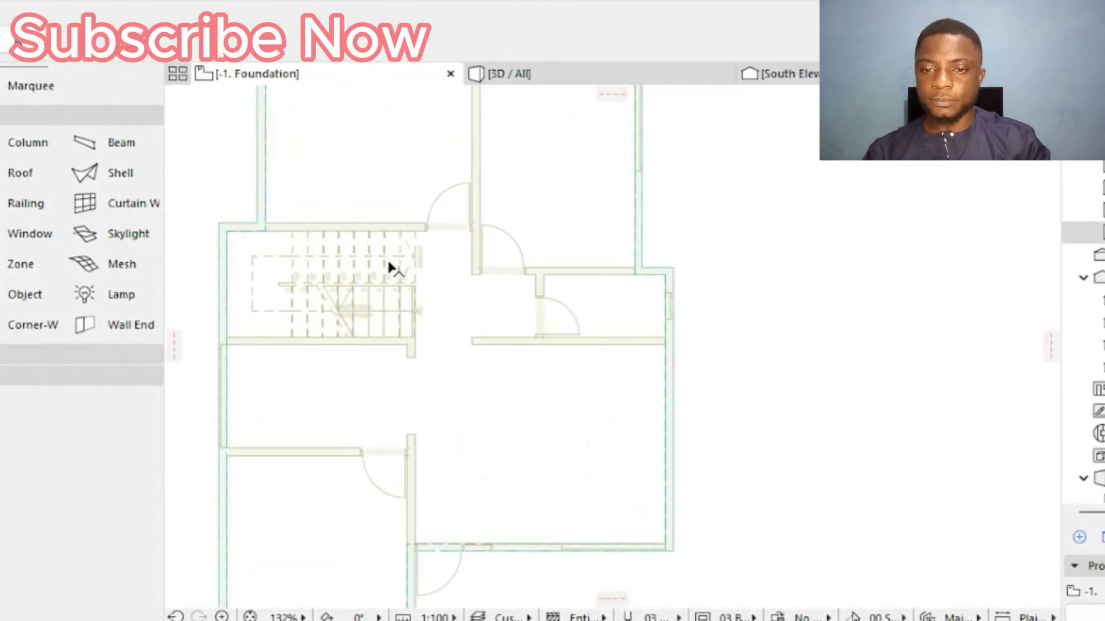
- Inspect the base of the building in 3D and return to the Foundation plan
click(535, 76)
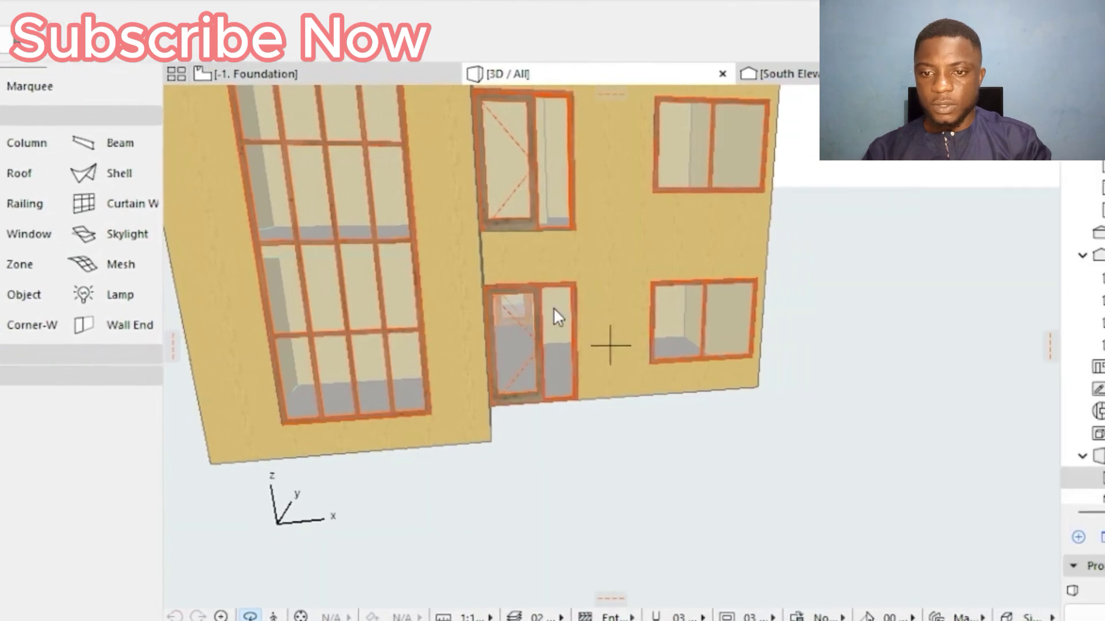
shift+middle_drag(534, 381, 248, 68)
click(247, 68)
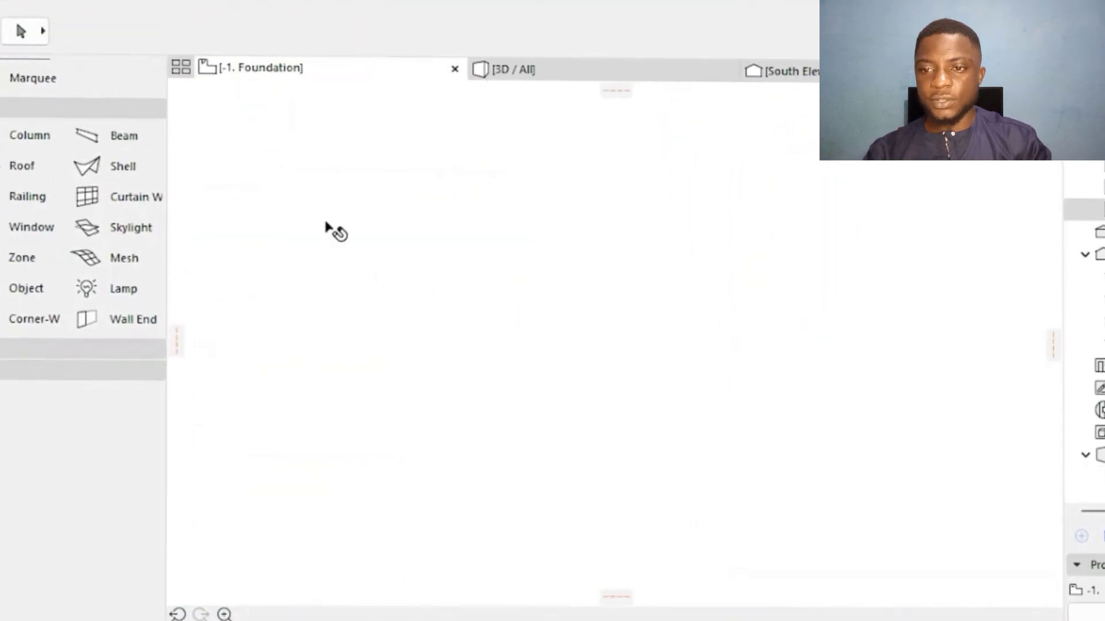
right_click(295, 77)
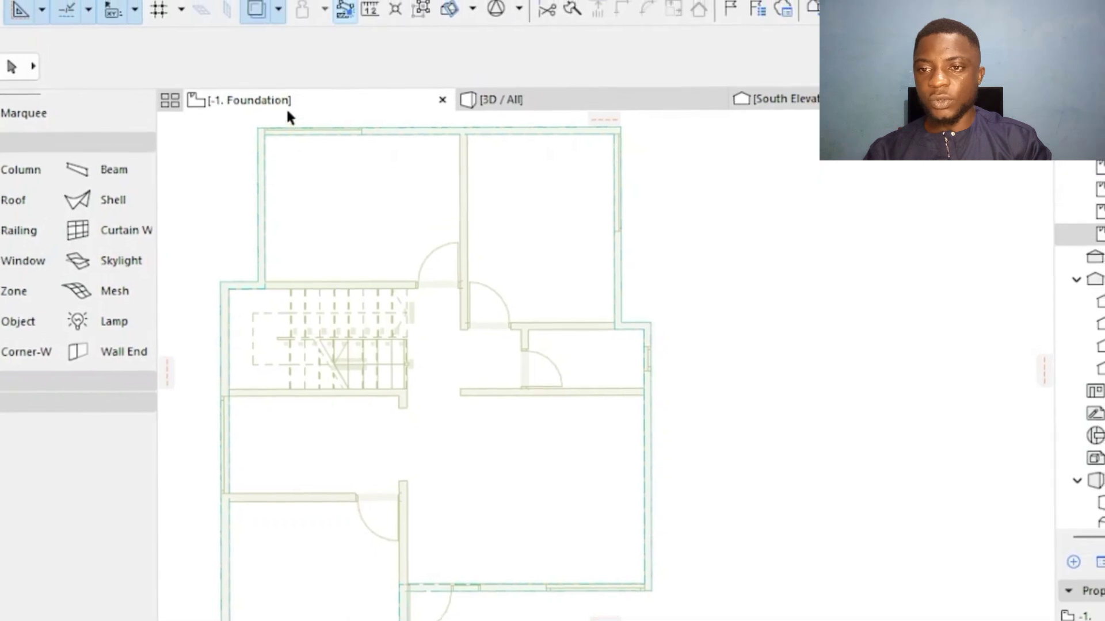
- Open the ground floor plan and set the slab defaults to Stone - Structural with a Siding - Dark top surface
click(357, 291)
scroll(493, 353, up, 2)
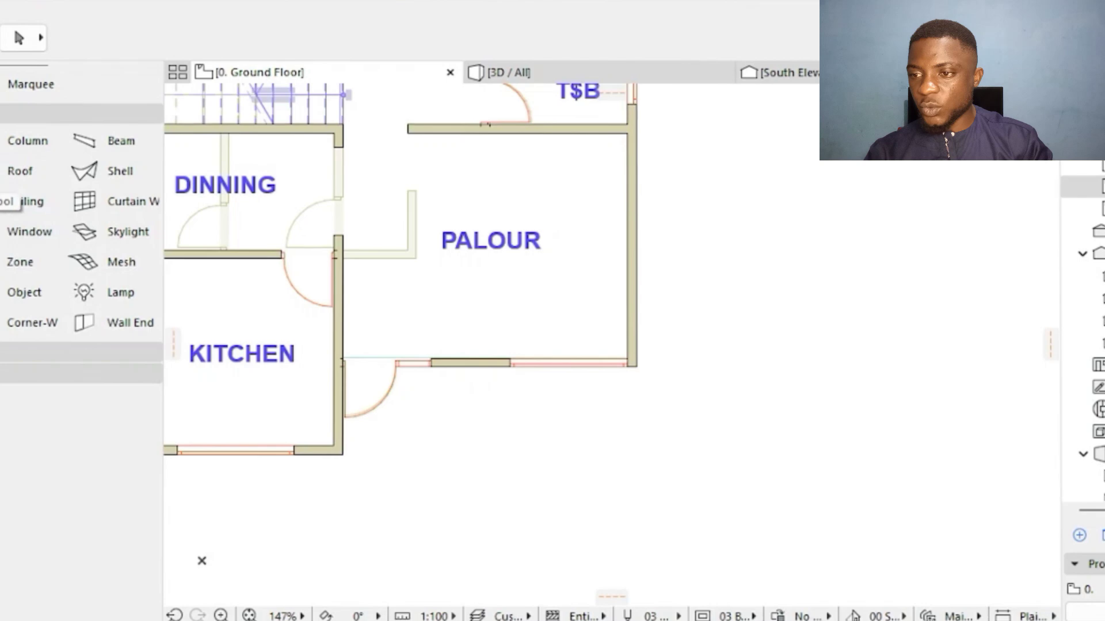
double_click(2, 167)
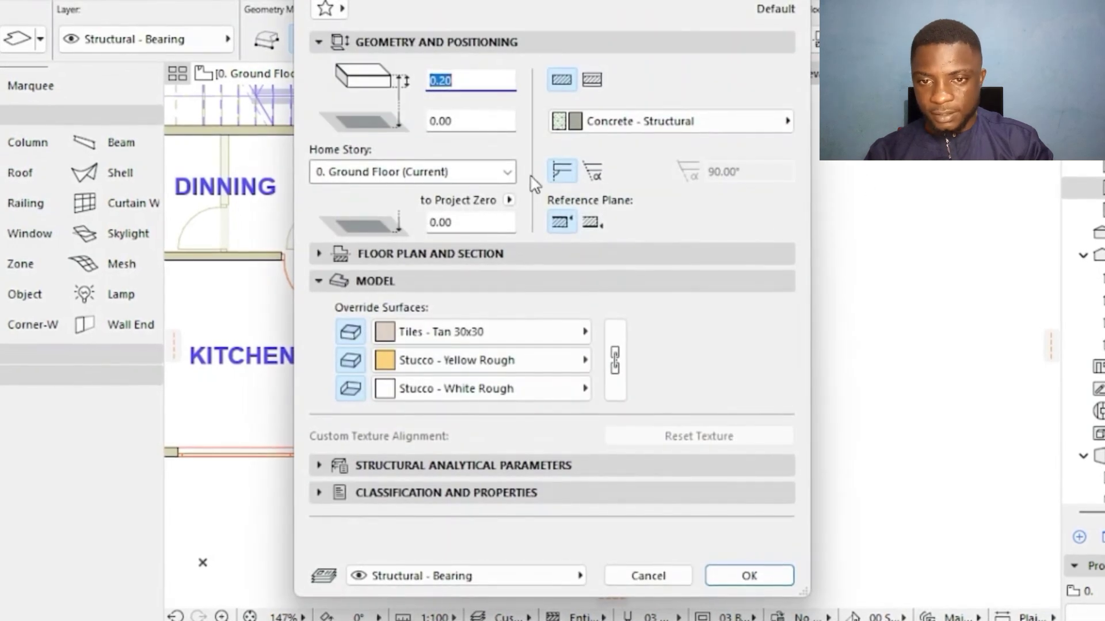
click(671, 126)
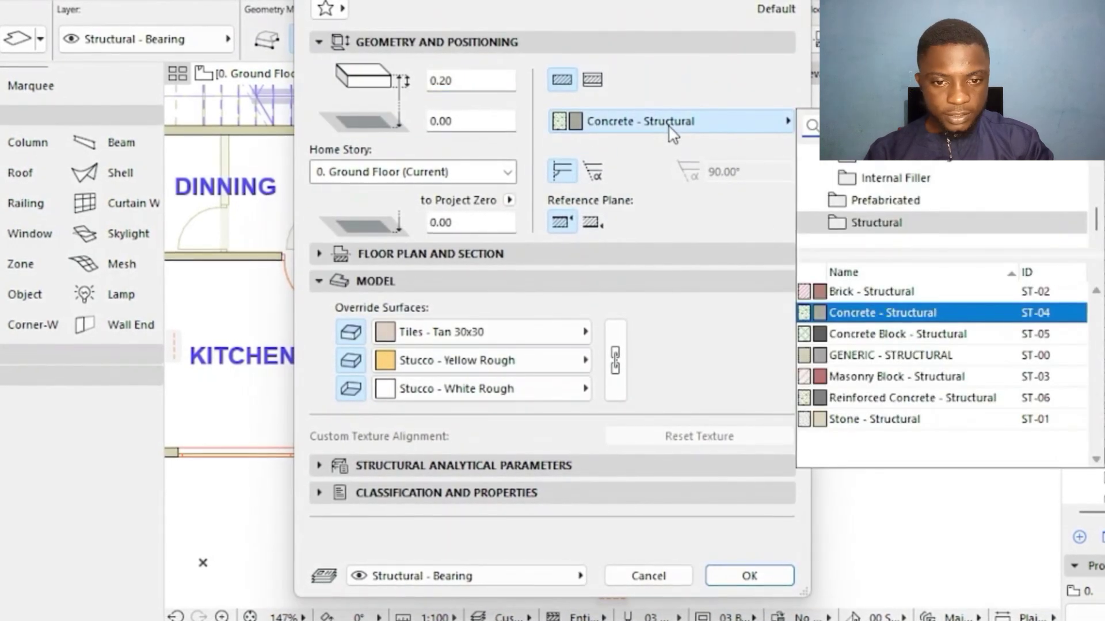
click(865, 415)
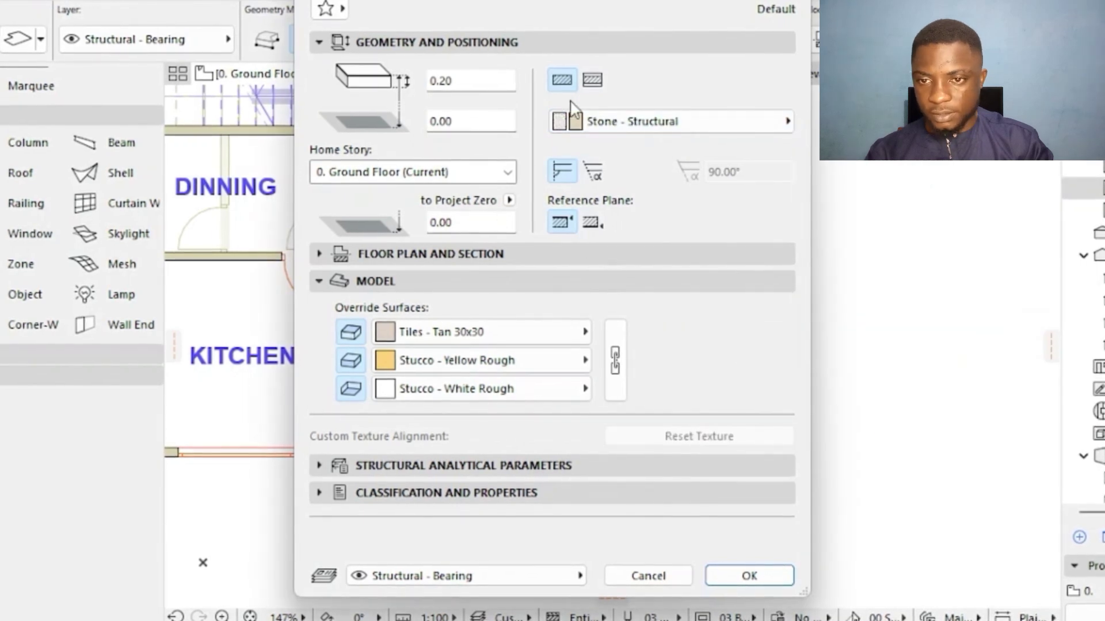
click(483, 332)
click(675, 382)
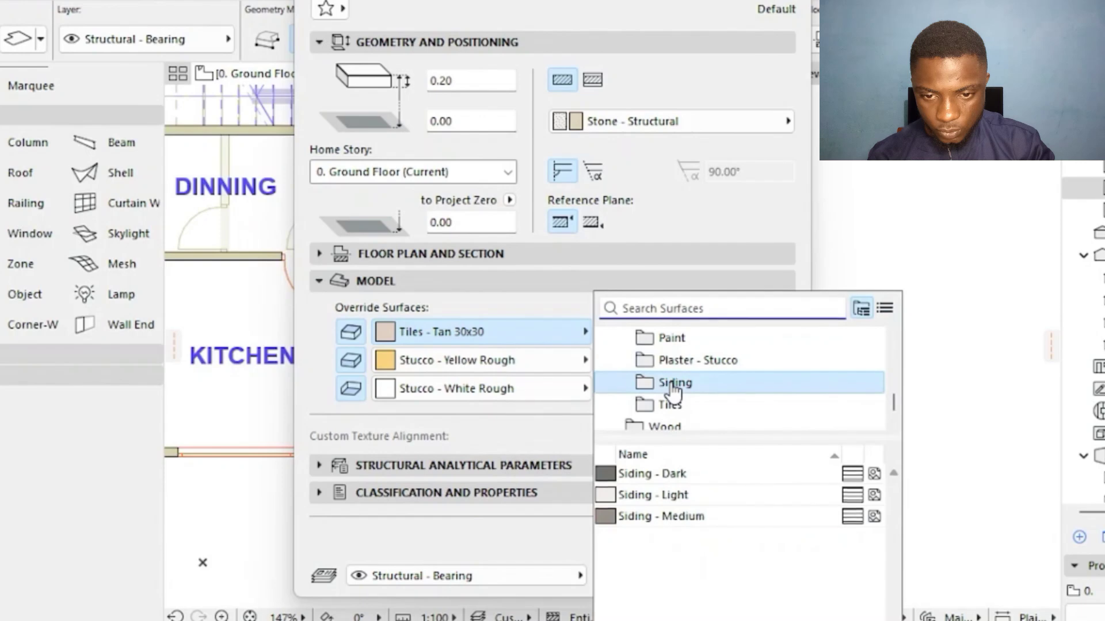
click(678, 473)
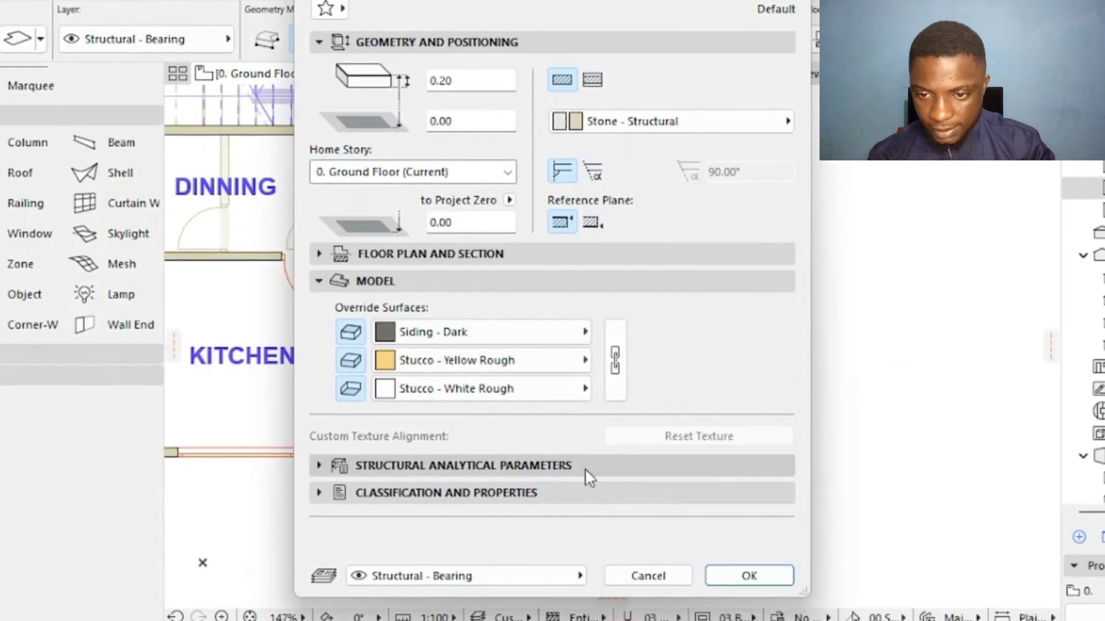
key(Return)
- Draw a rectangular slab in the entrance recess from the kitchen's outer corner to the near end of the palour window
scroll(357, 503, up, 5)
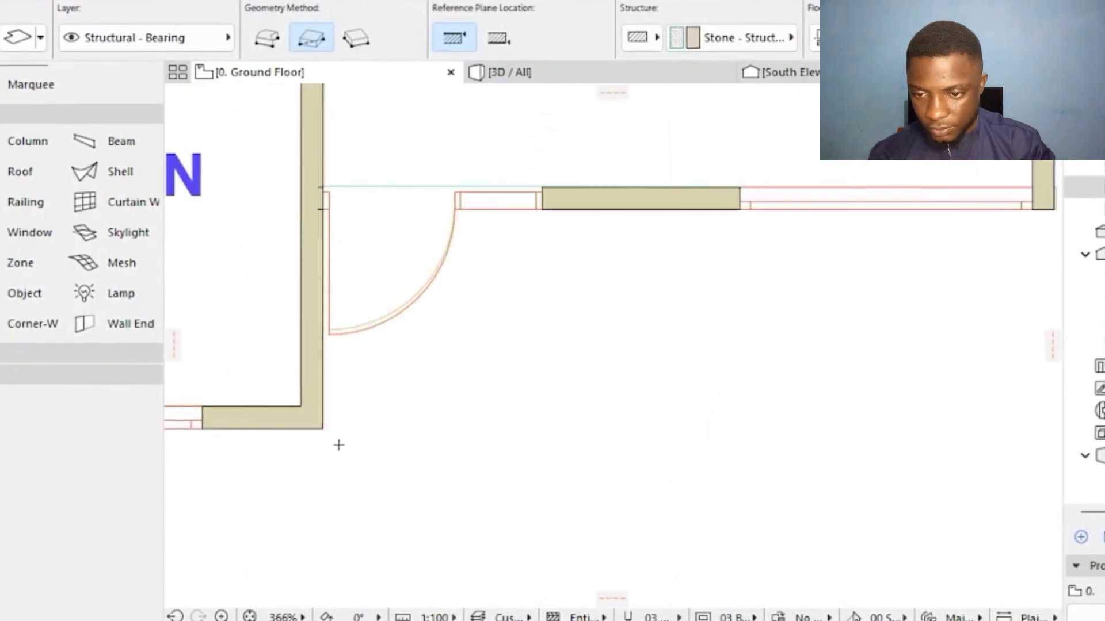
click(323, 427)
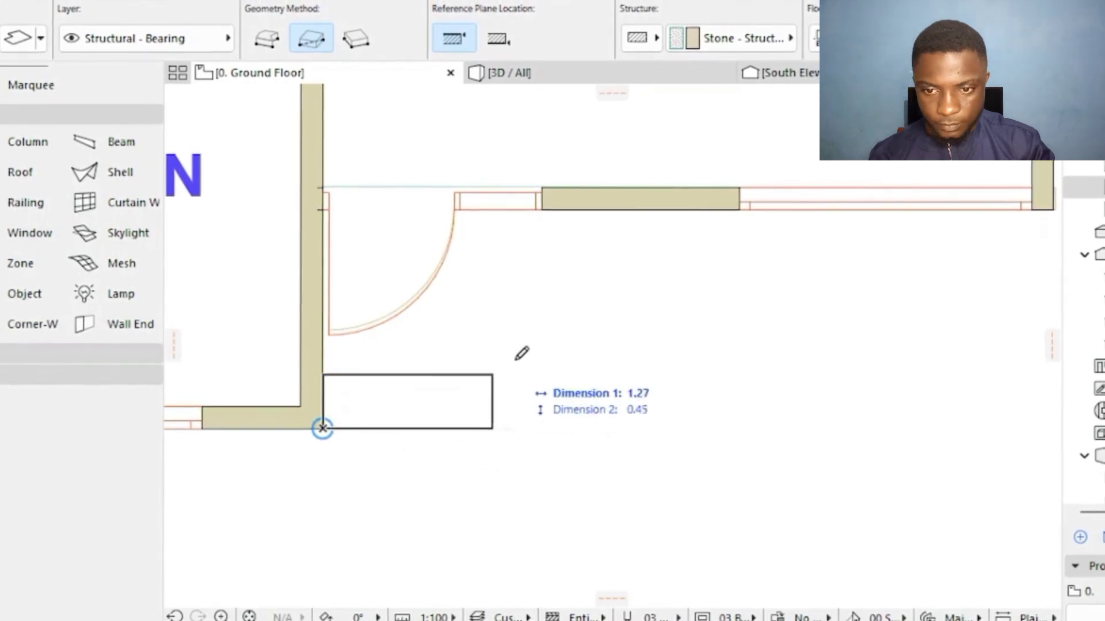
click(740, 210)
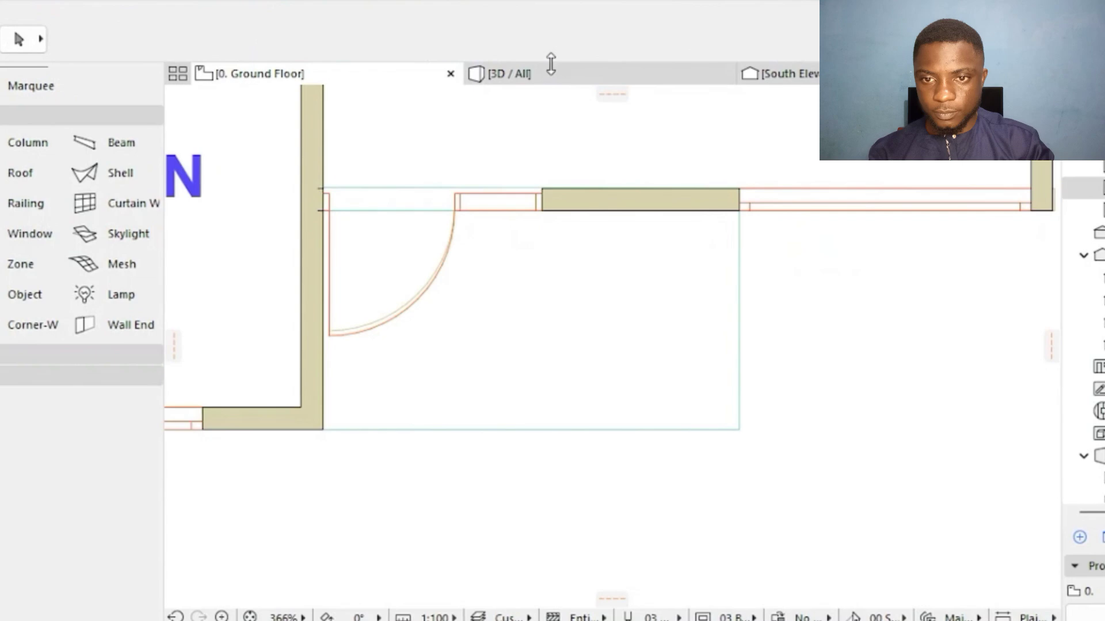
- Inspect the entrance slab in 3D and compare its depth with the adjoining perimeter beam
click(551, 74)
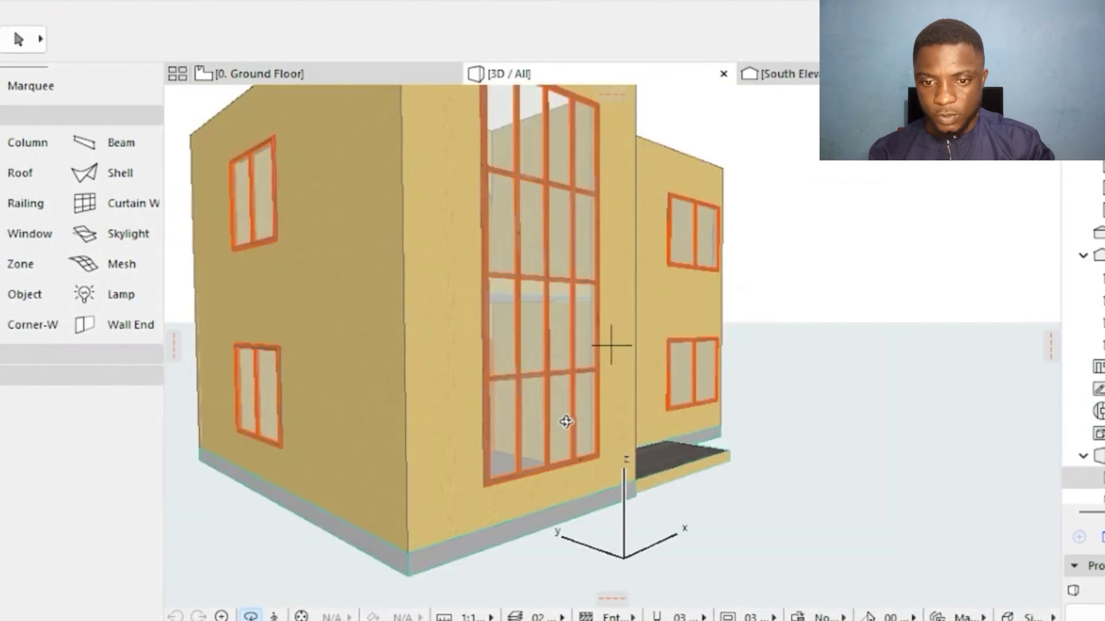
drag(630, 500, 298, 530)
scroll(816, 544, up, 2)
middle_drag(816, 544, 779, 414)
drag(779, 415, 818, 422)
drag(638, 388, 611, 423)
scroll(610, 423, up, 5)
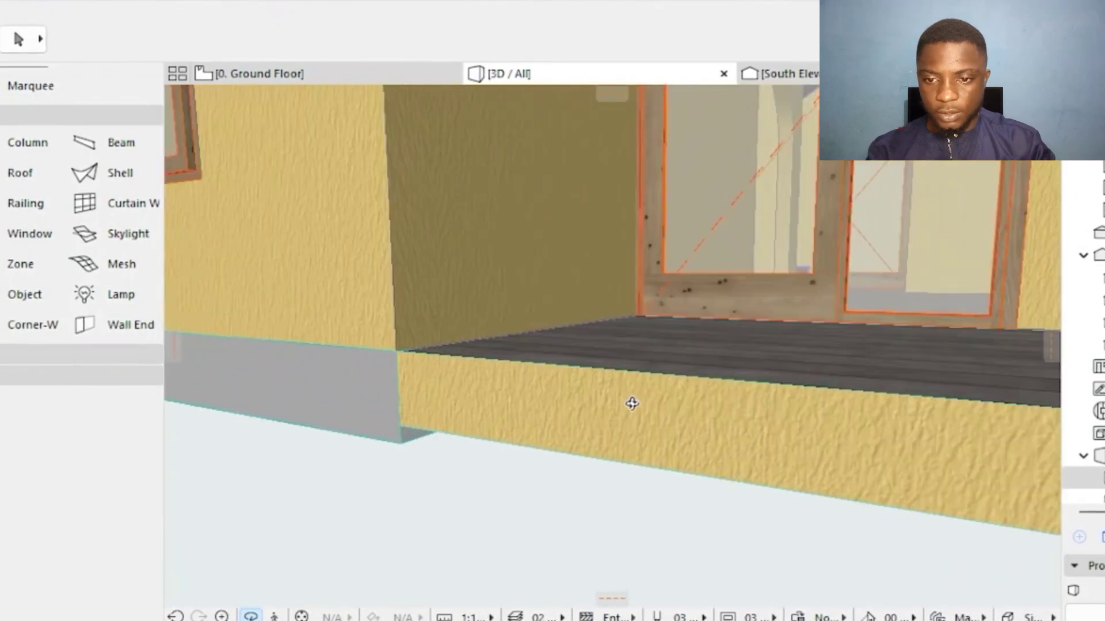
shift+middle_drag(437, 424, 580, 445)
scroll(470, 403, down, 4)
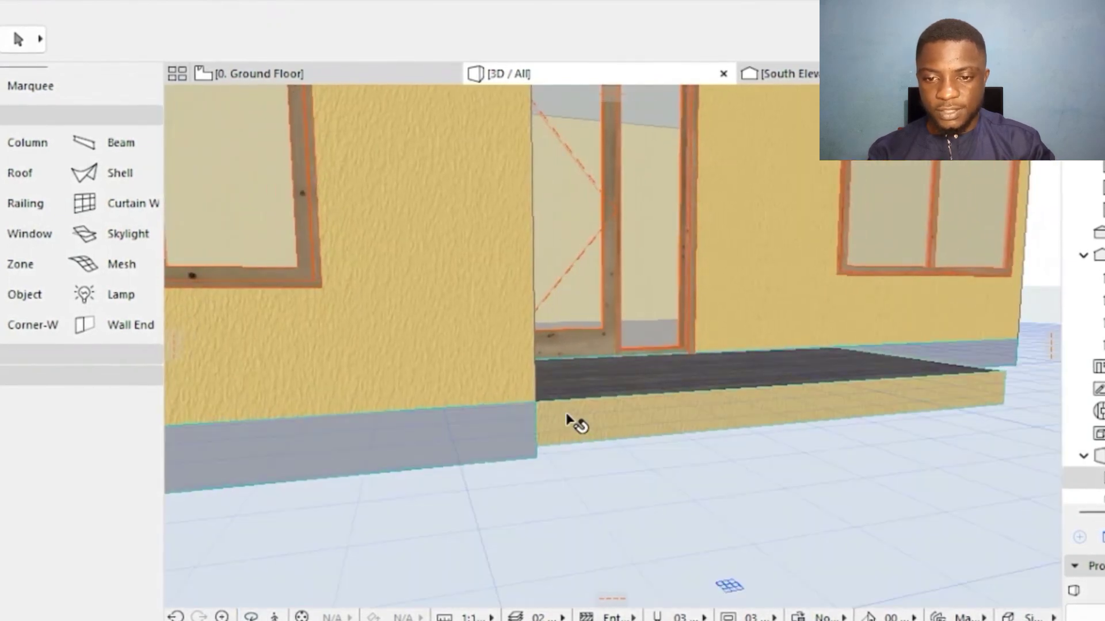
- Increase the entrance slab's thickness in 3D to match the underside of the adjoining perimeter beam, and clear the selection
click(567, 417)
scroll(611, 28, down, 3)
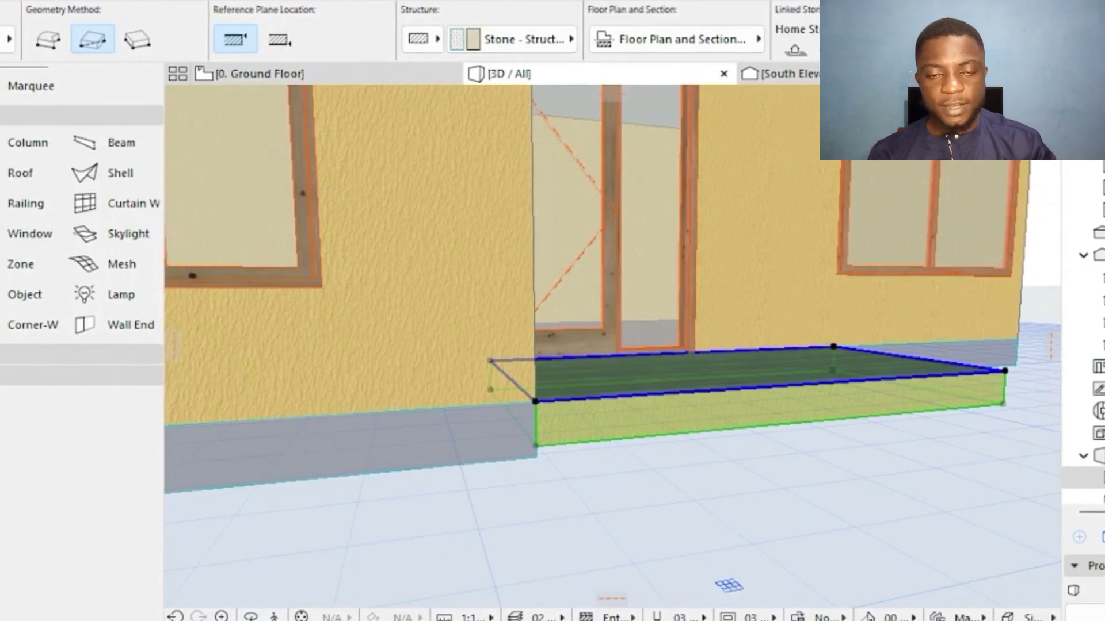
key(Return)
key(Escape)
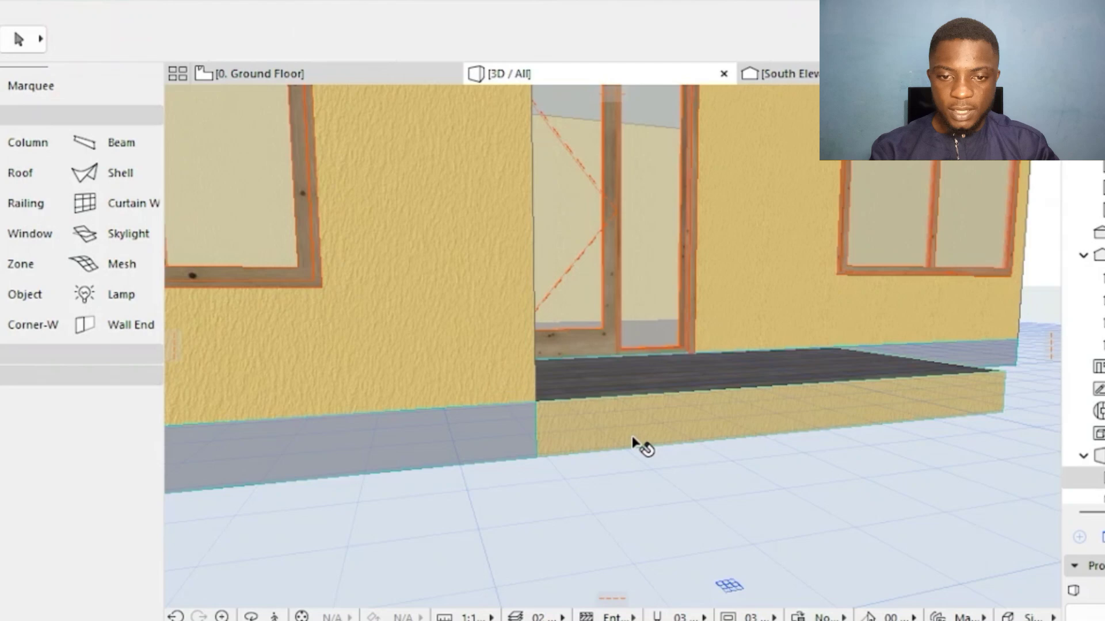
- Return to the ground floor plan and switch to the 1. Story floor plan
scroll(649, 442, down, 2)
shift+middle_drag(724, 439, 370, 143)
click(315, 75)
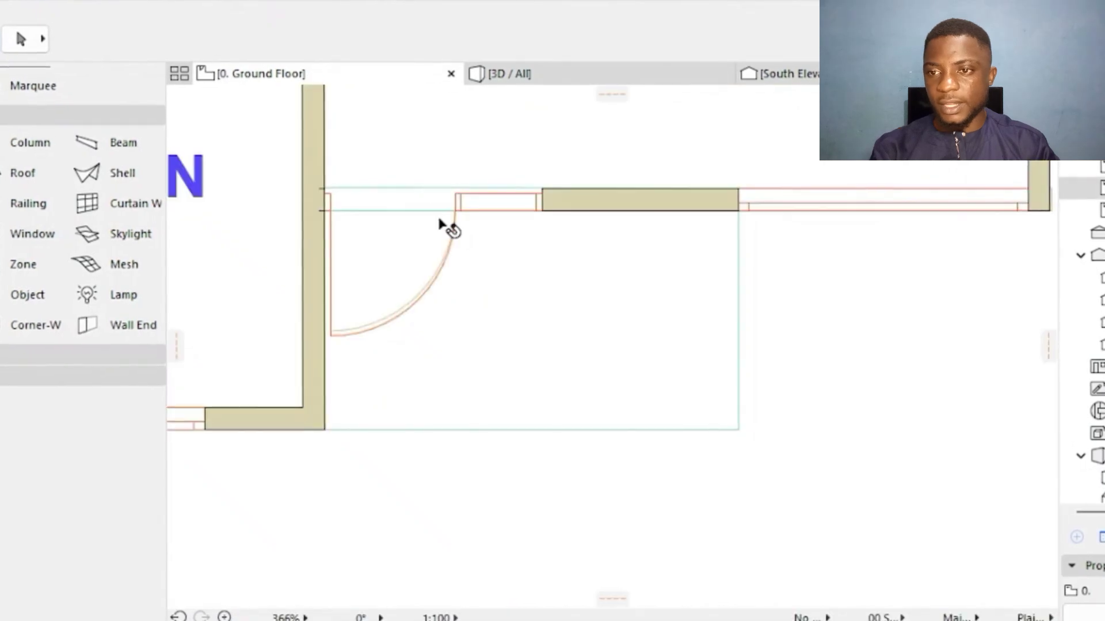
scroll(414, 207, down, 4)
scroll(320, 215, down, 3)
scroll(328, 155, up, 2)
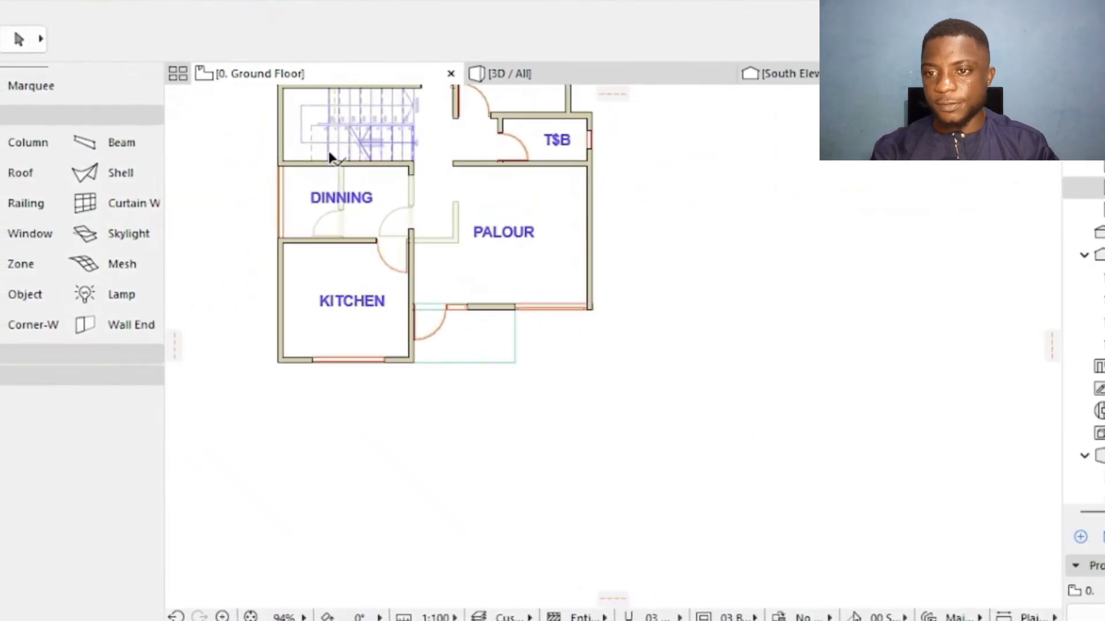
right_click(297, 75)
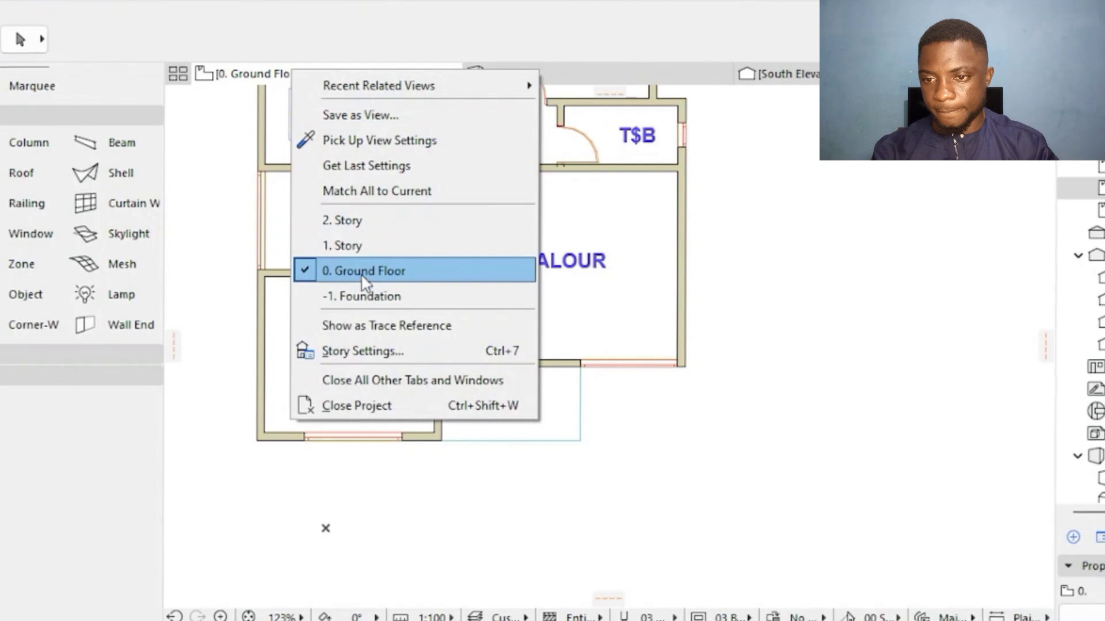
click(369, 247)
- Set the slab defaults to a Siding - Light top surface, keeping the 0.20 thickness and Stone - Structural material
scroll(586, 390, up, 6)
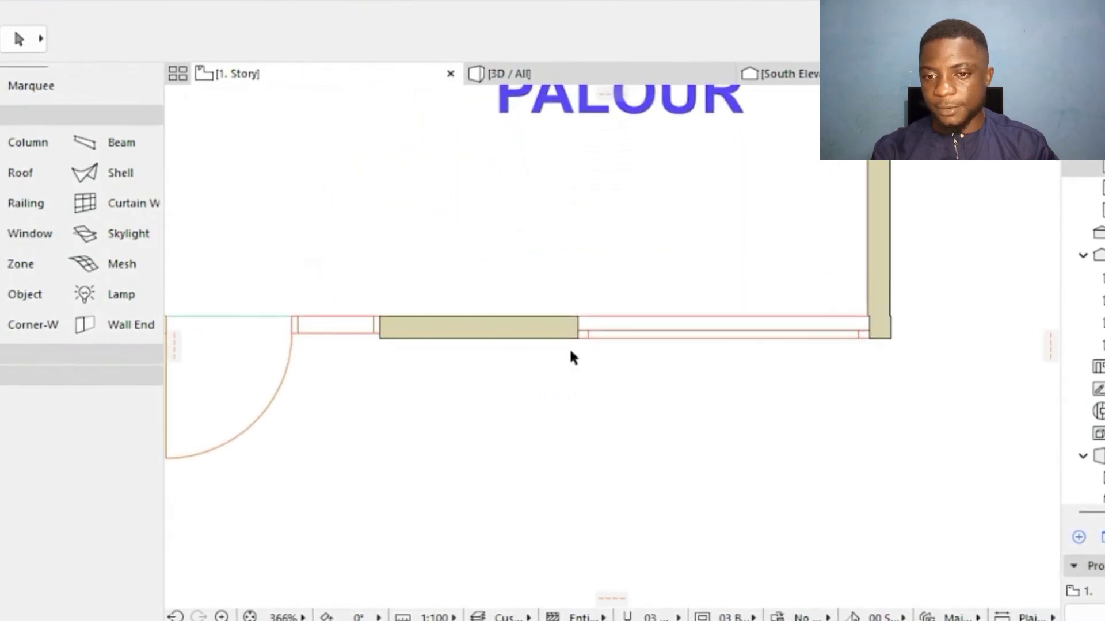
scroll(572, 360, down, 2)
middle_drag(258, 464, 341, 400)
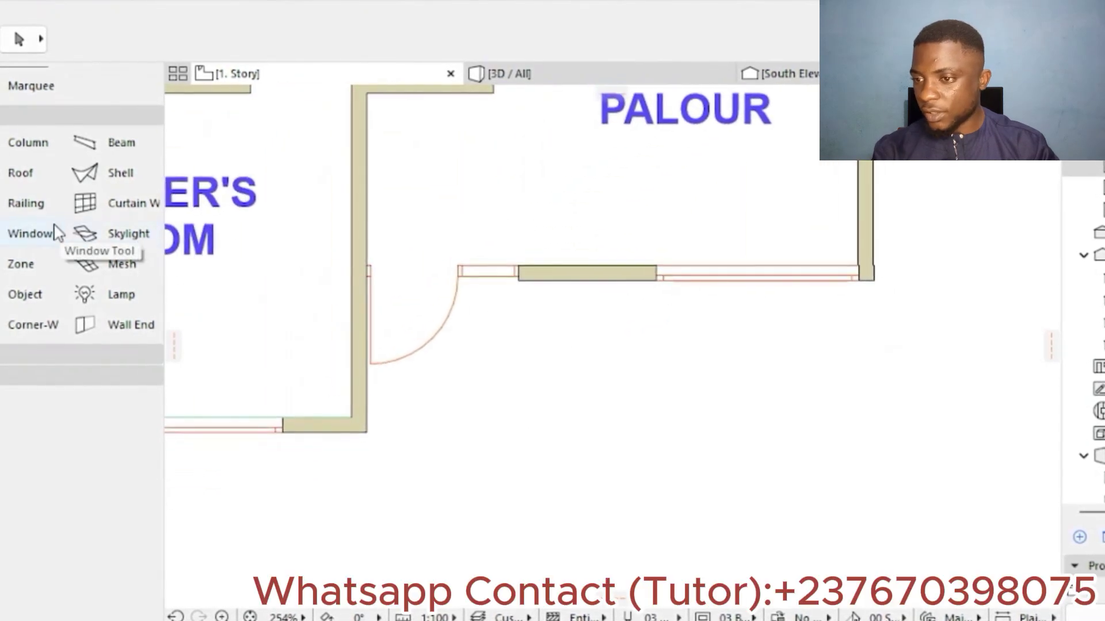
click(2, 173)
key(ctrl+t)
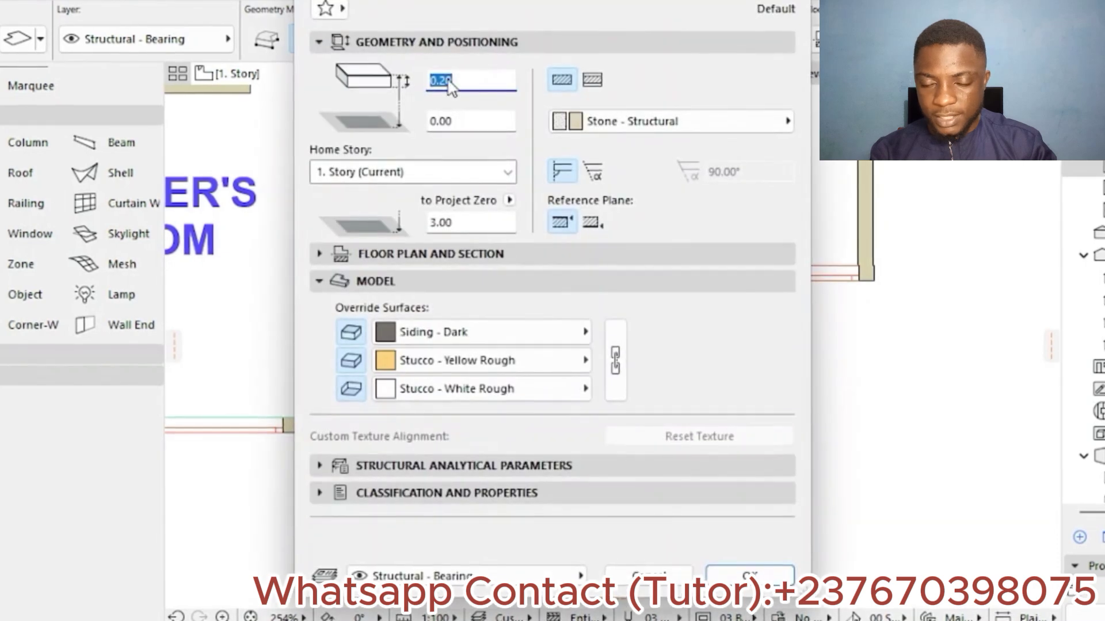
click(471, 340)
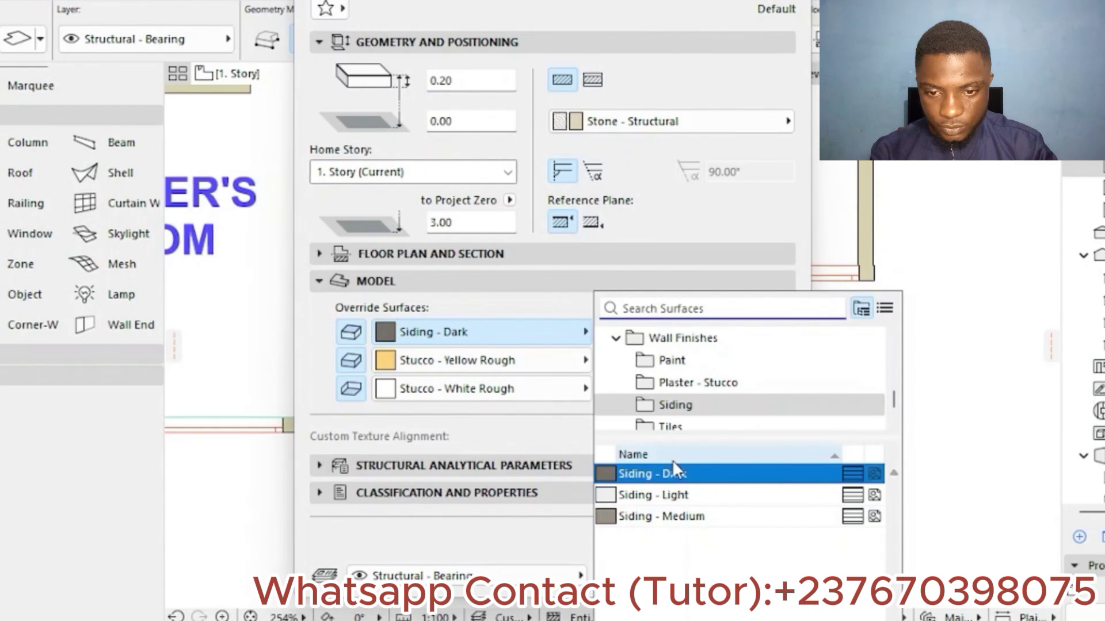
click(668, 498)
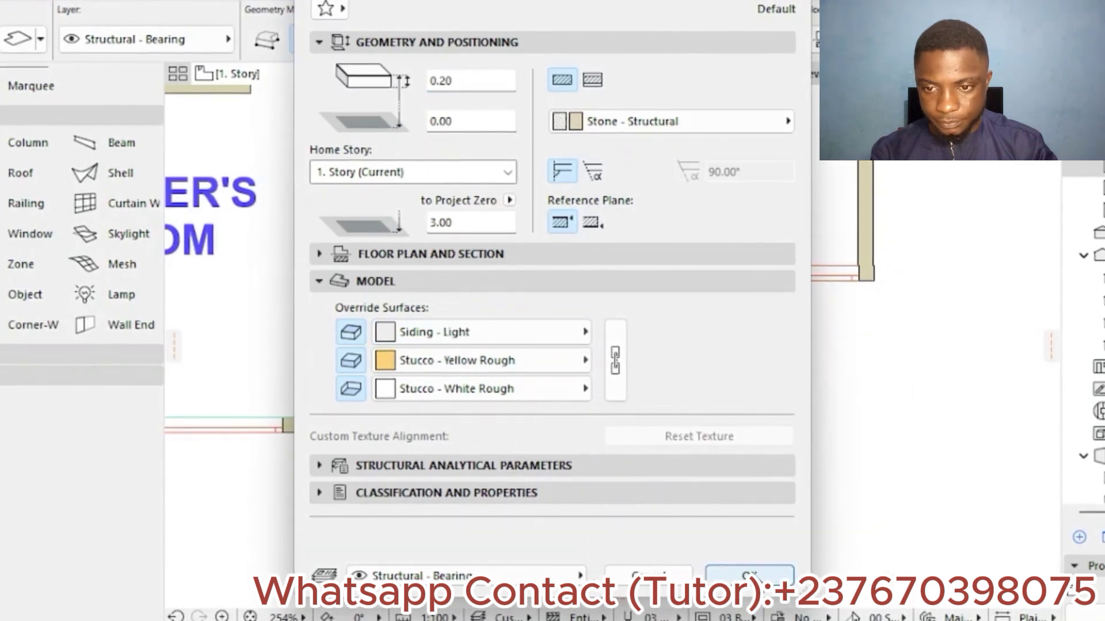
click(751, 575)
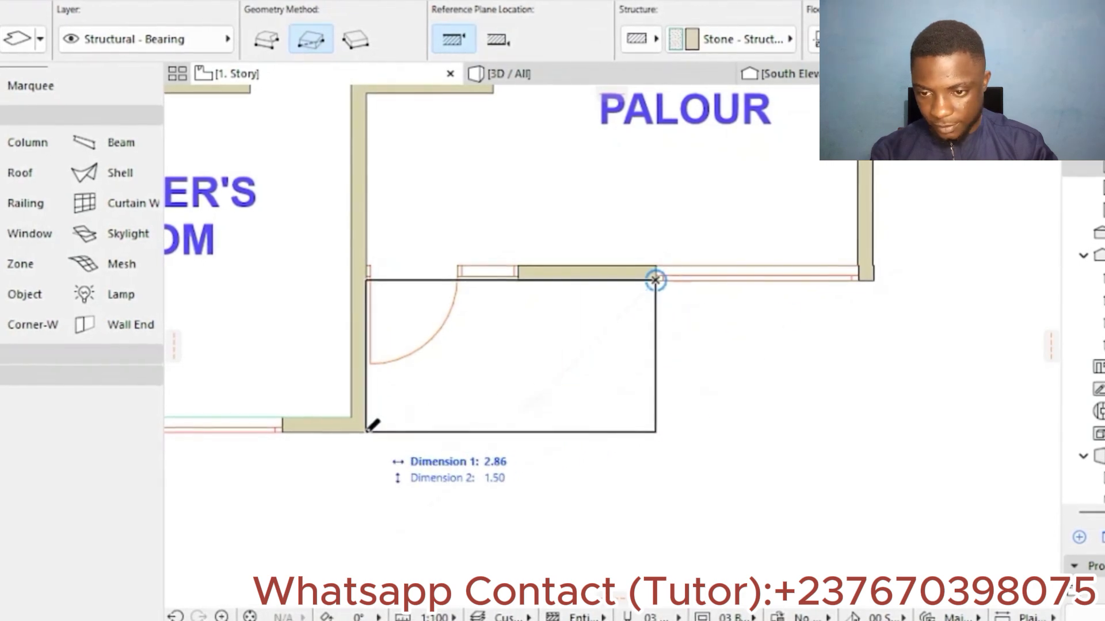
- Draw a 2.86 by 1.50 rectangular slab outside the private palour door and check the model in 3D
key(Escape)
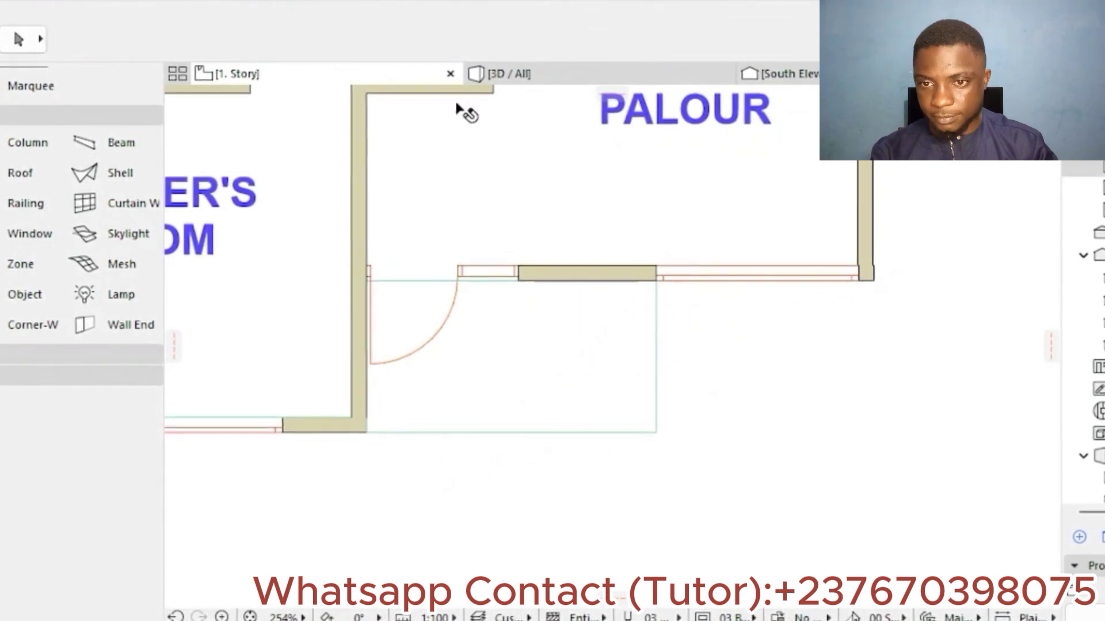
click(515, 75)
scroll(525, 216, down, 3)
shift+middle_drag(524, 215, 602, 212)
scroll(543, 330, down, 1)
shift+middle_drag(543, 330, 578, 427)
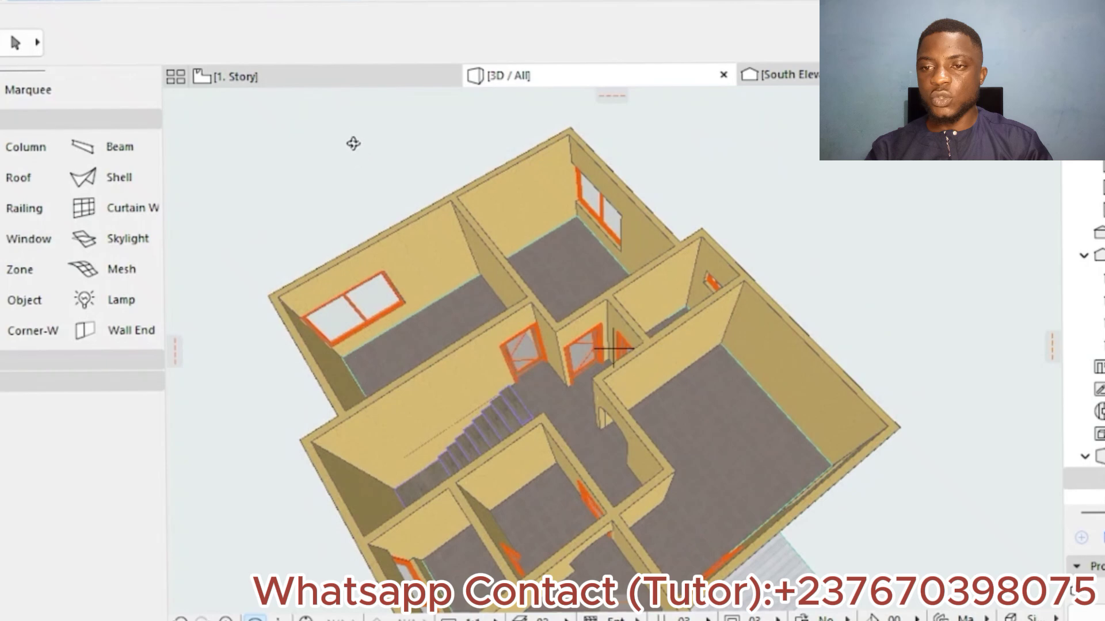
- Return to the 1. Story plan and set the slab defaults to 0.05 thickness with Stucco - Red Rough on all surfaces
click(236, 77)
double_click(1, 177)
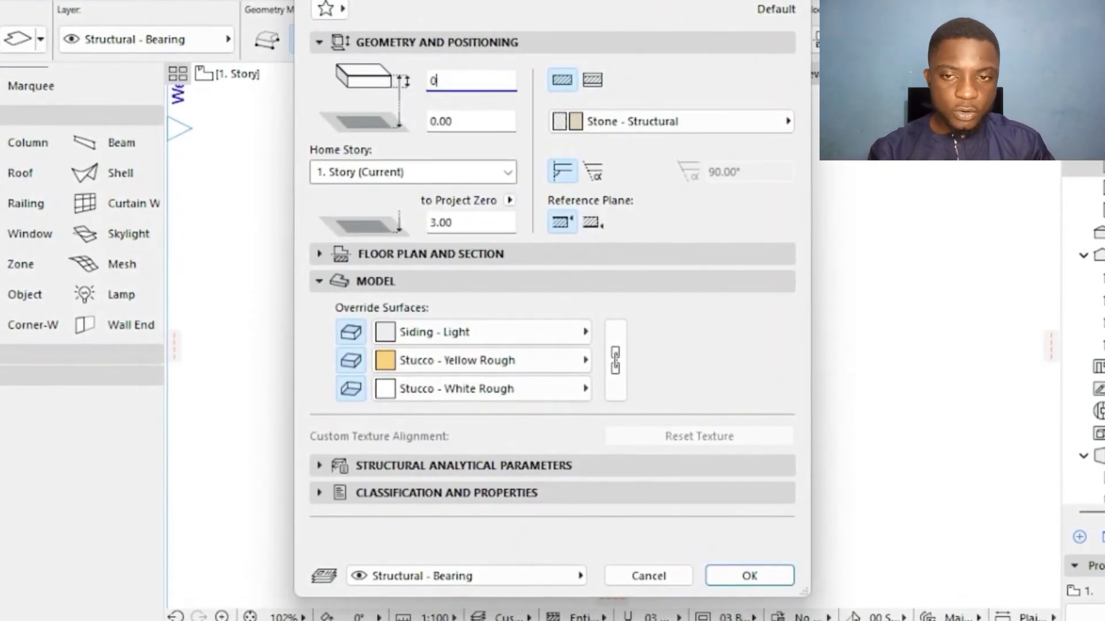
click(498, 342)
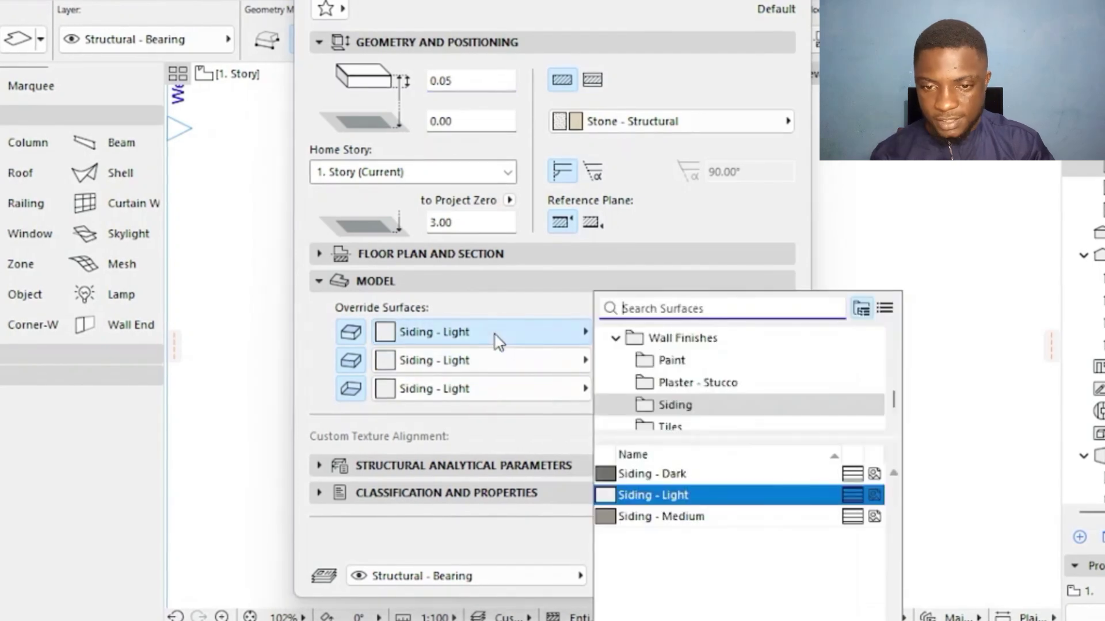
click(681, 383)
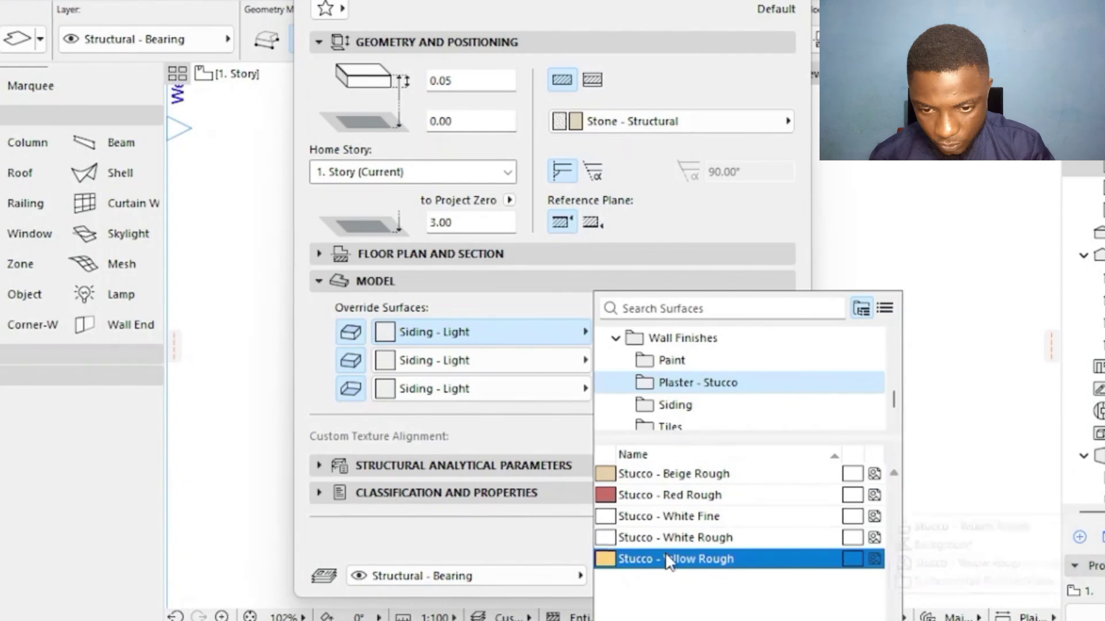
click(683, 496)
click(747, 575)
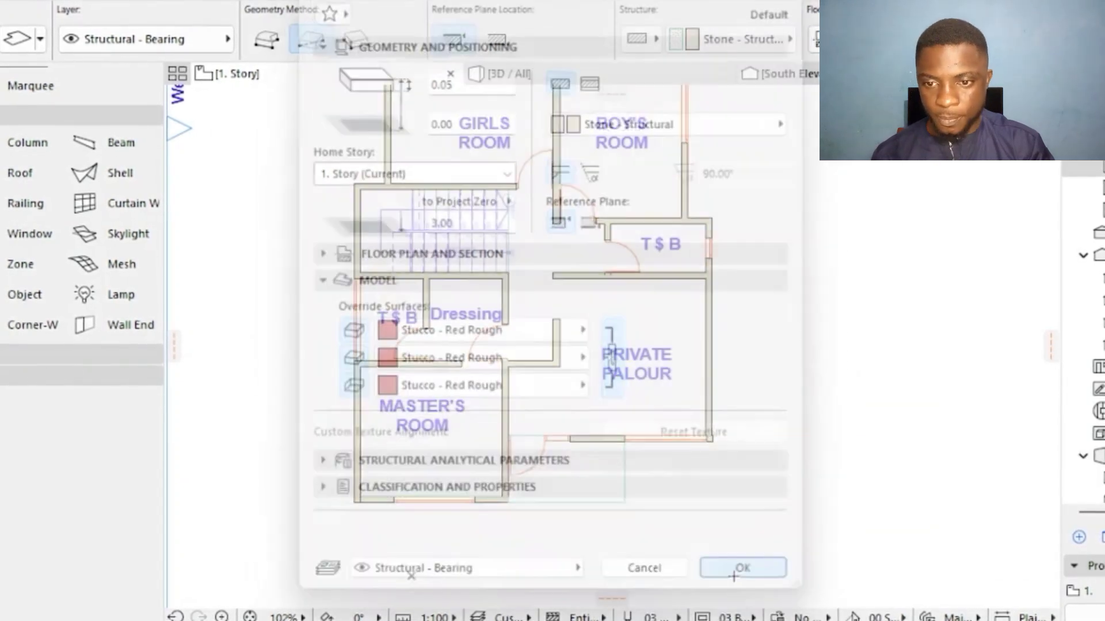
- Start a polygonal slab outline along the Master's Room's inner window wall, continuing to the private palour's door wall
scroll(363, 533, up, 5)
scroll(356, 481, up, 3)
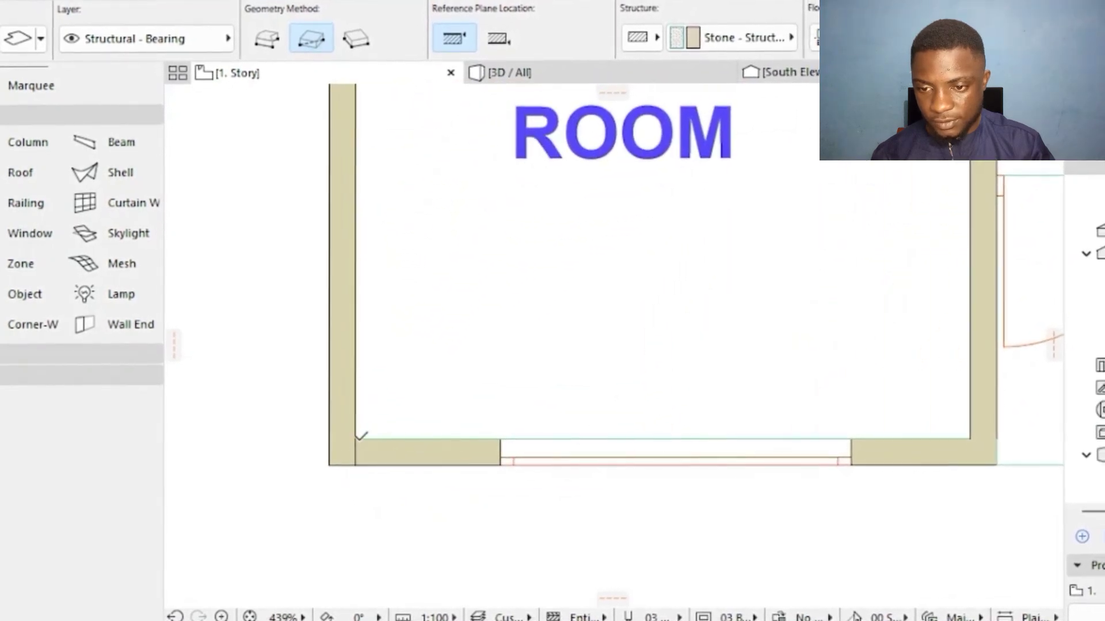
click(355, 439)
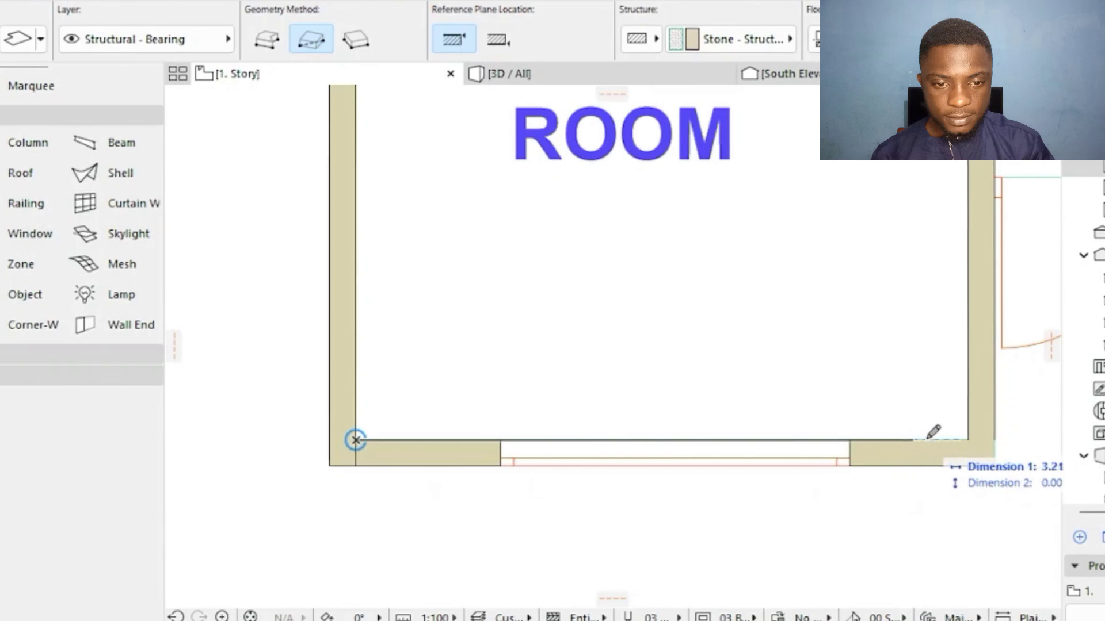
click(266, 39)
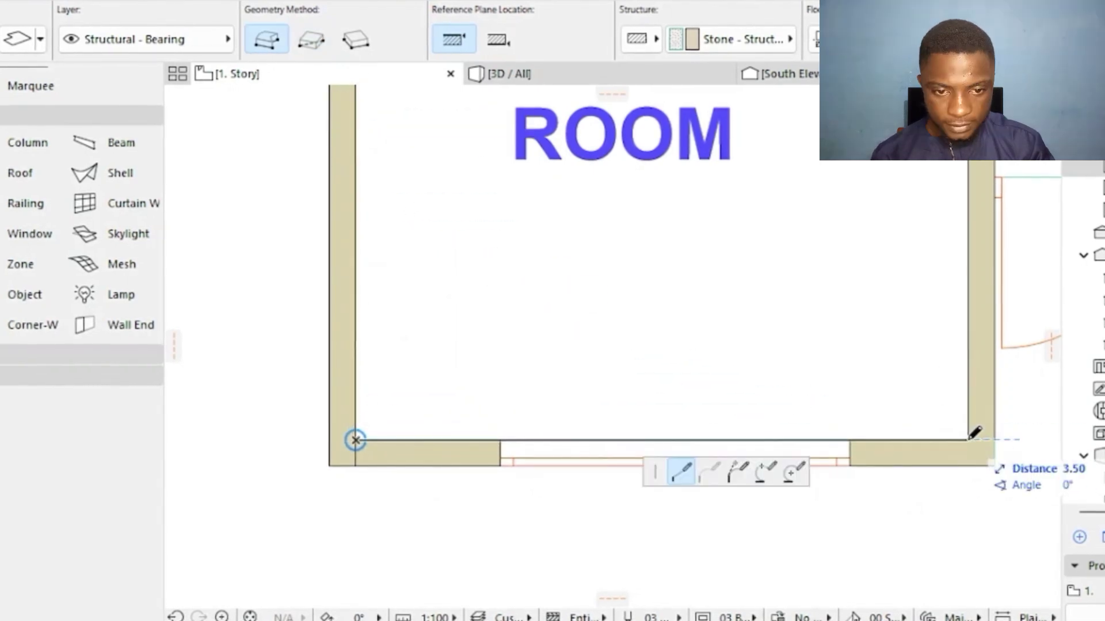
middle_drag(910, 309, 596, 340)
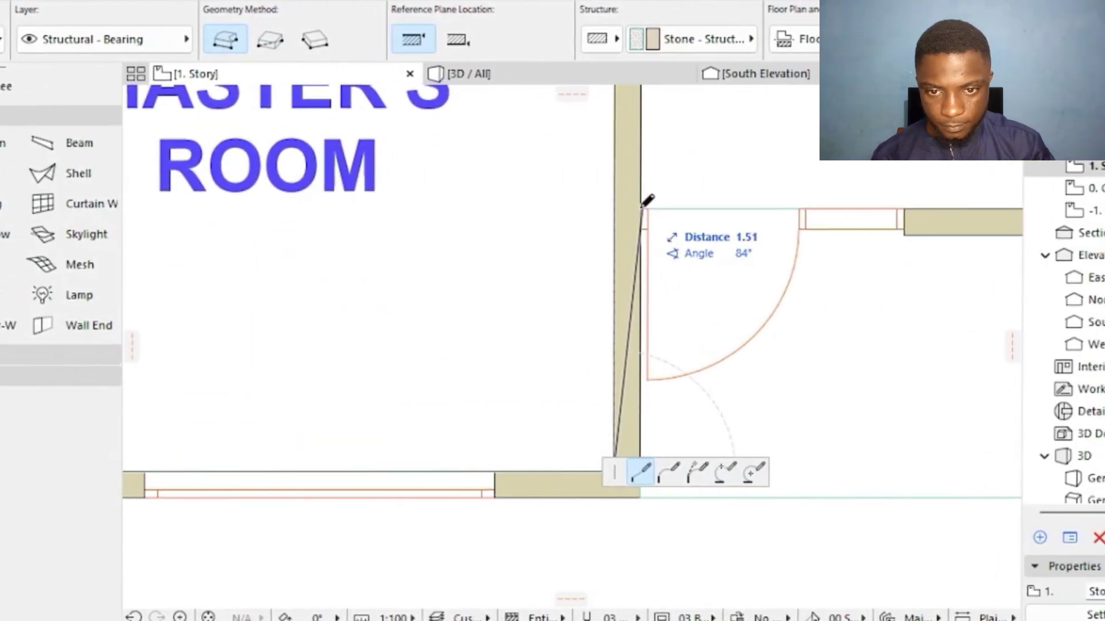
click(649, 207)
- Continue the floor finish slab outline along the private palour's inner walls and around the adjoining T $ B's outer corner
scroll(649, 207, down, 5)
scroll(604, 328, up, 8)
click(599, 339)
scroll(599, 340, down, 8)
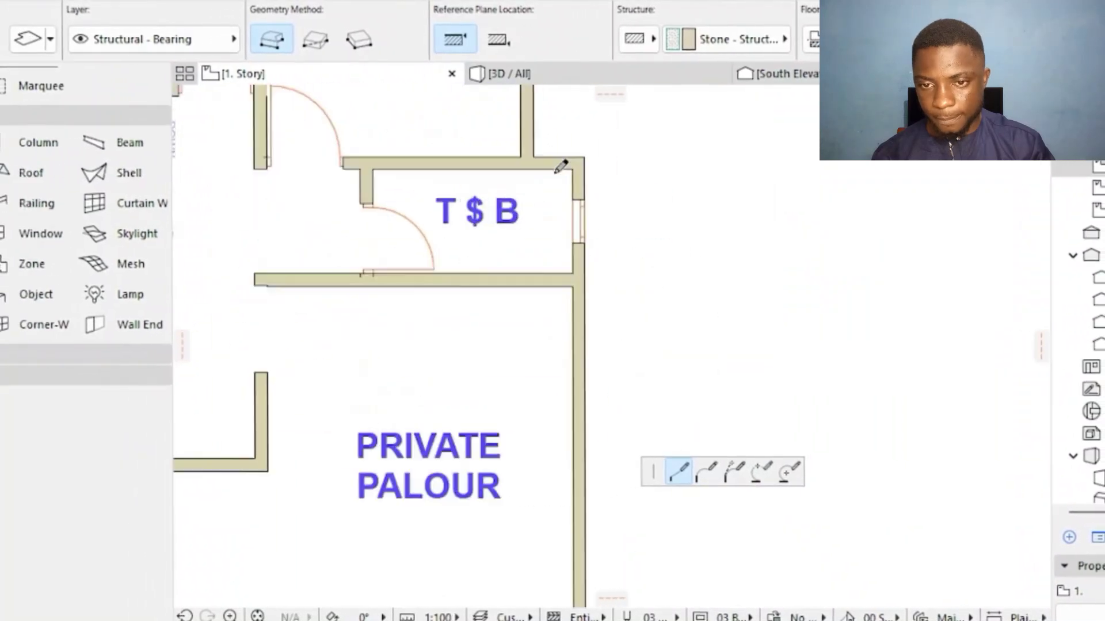
scroll(521, 172, up, 5)
click(505, 182)
scroll(502, 127, down, 7)
scroll(521, 146, up, 6)
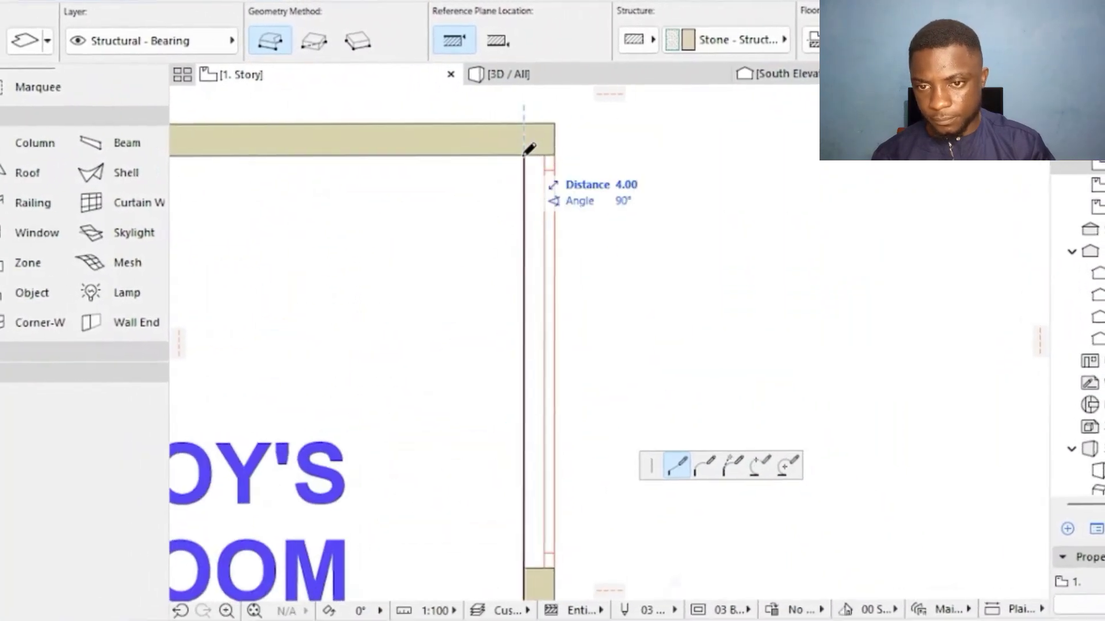
- Extend the slab outline around the Boy's Room, Girls Room and staircase, and close it at the Master's Room
click(525, 153)
scroll(525, 153, down, 5)
scroll(316, 167, up, 5)
scroll(320, 363, down, 4)
scroll(247, 388, up, 1)
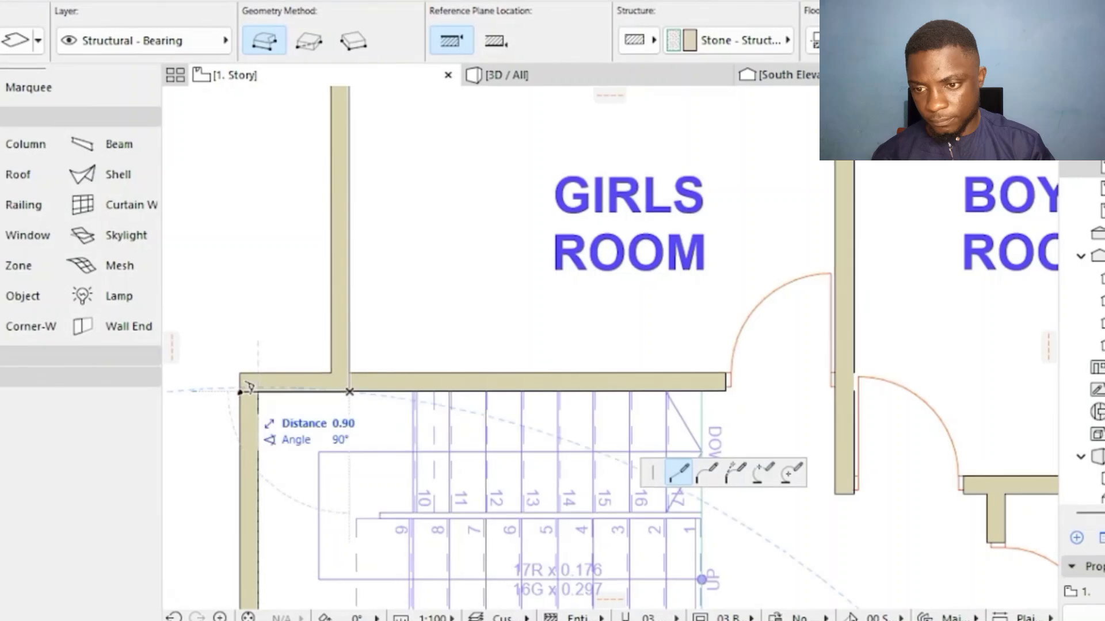
scroll(295, 346, down, 4)
scroll(283, 524, up, 4)
click(297, 459)
click(509, 458)
click(509, 374)
scroll(509, 374, down, 3)
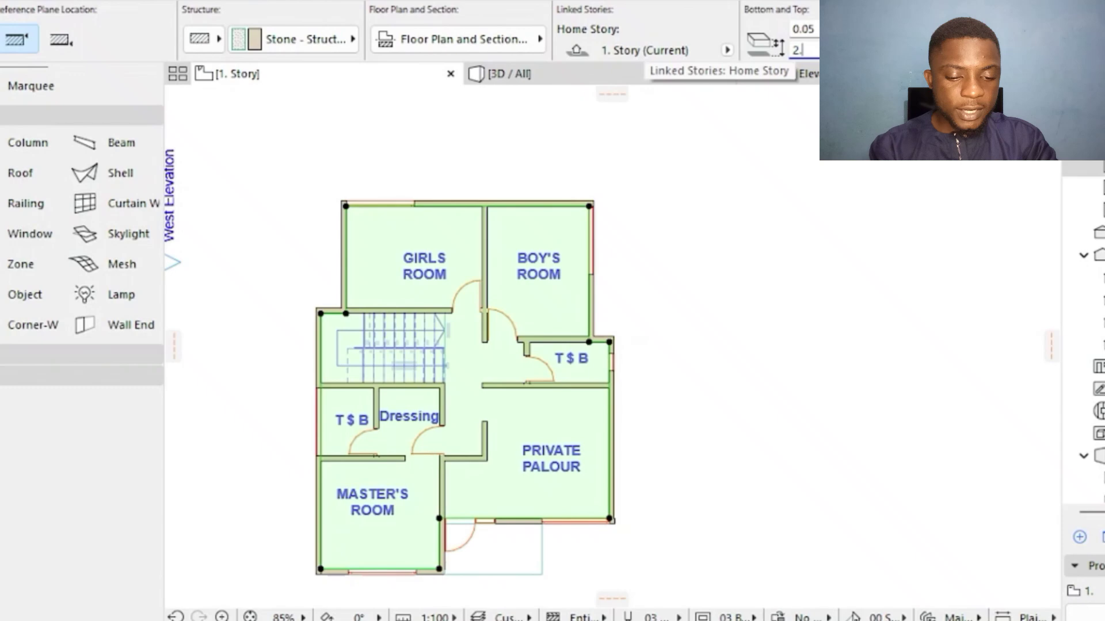
- Set the floor finish slab's elevation to 2.95 and view the red surface at a wall corner in 3D
text(5)
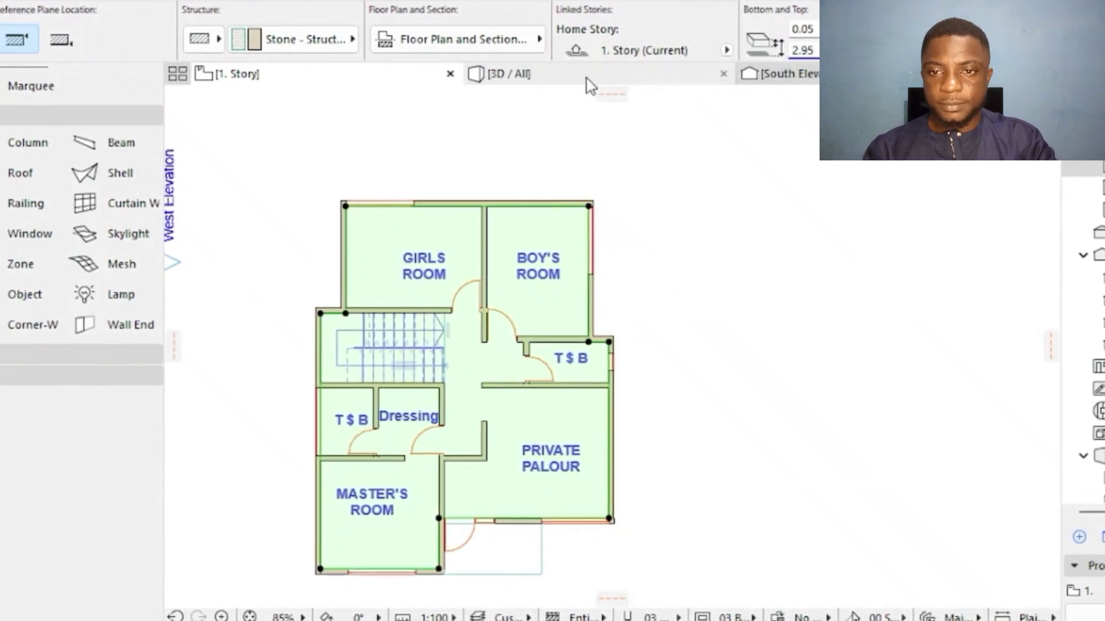
click(565, 81)
shift+middle_drag(567, 136, 587, 239)
scroll(496, 254, up, 10)
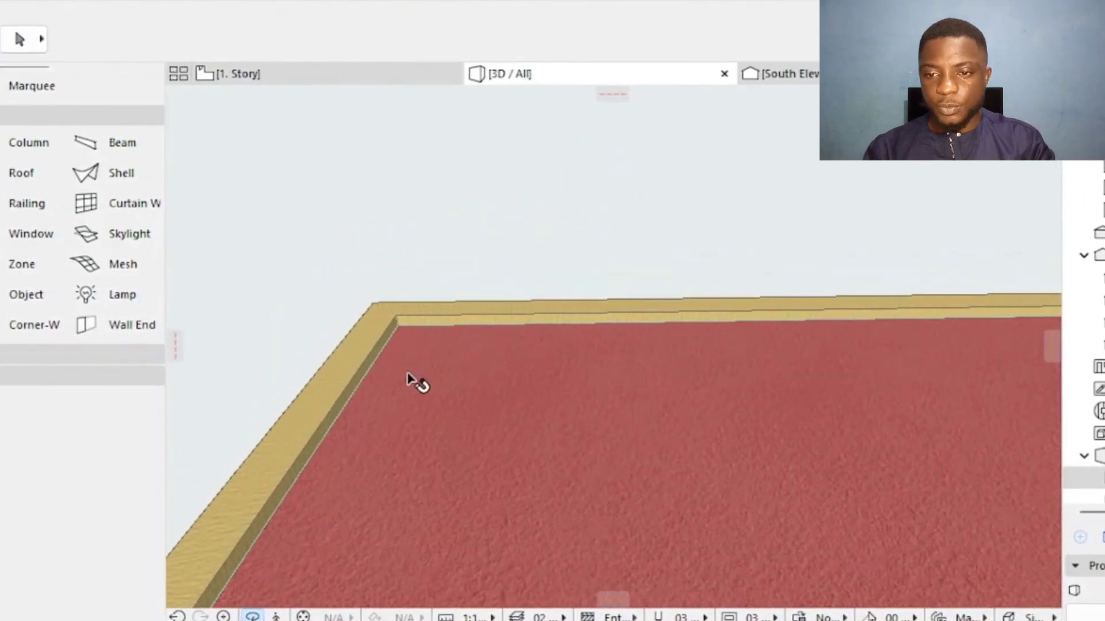
- Compare the floor finish slab's corner with the top of the surrounding walls and inspect the building's exterior in 3D
click(402, 340)
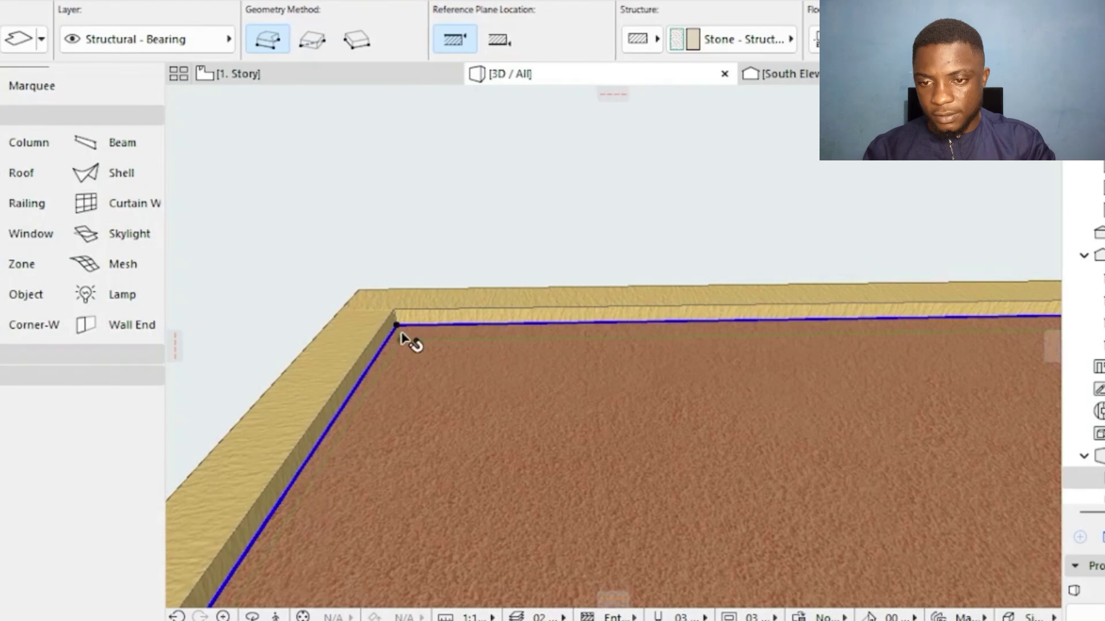
click(396, 327)
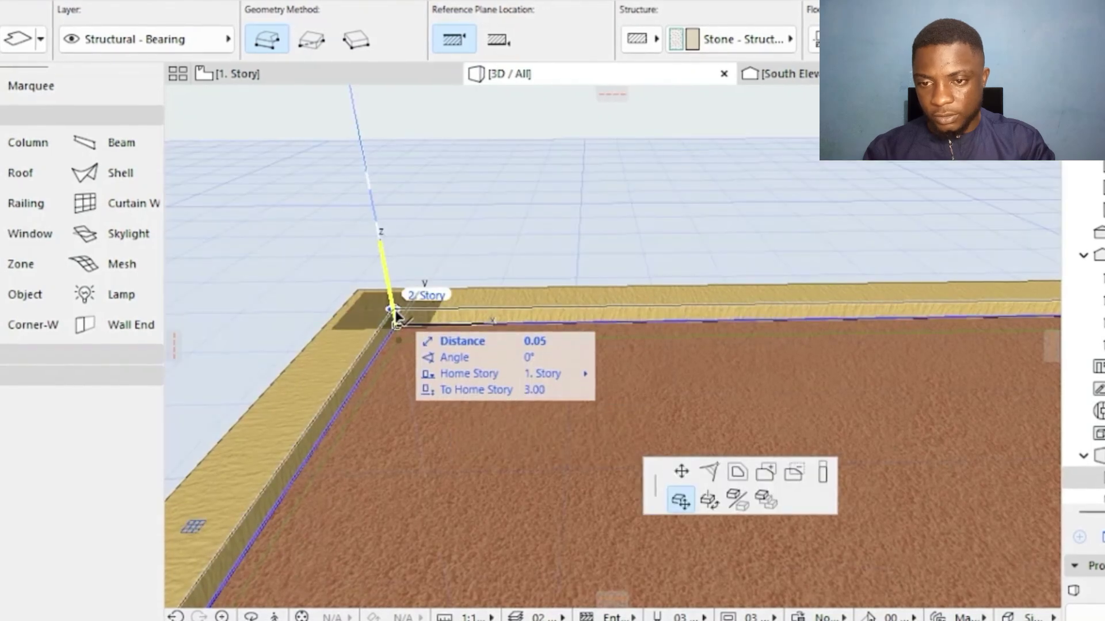
key(Escape)
key(Escape)
shift+middle_drag(406, 328, 378, 328)
shift+middle_drag(406, 402, 591, 316)
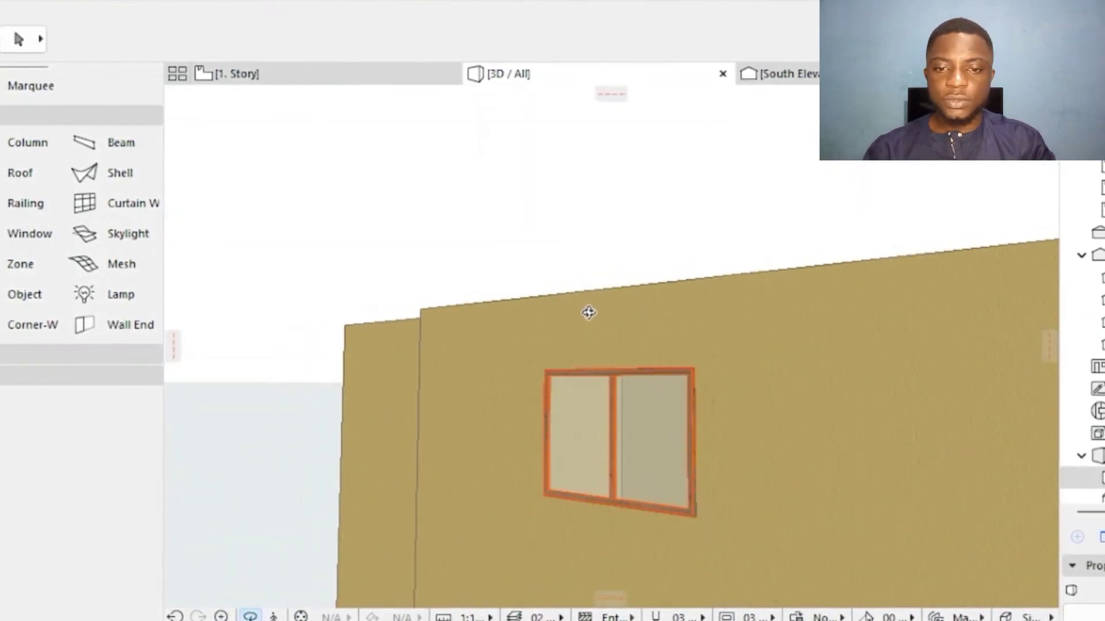
scroll(592, 315, down, 5)
shift+middle_drag(702, 330, 511, 355)
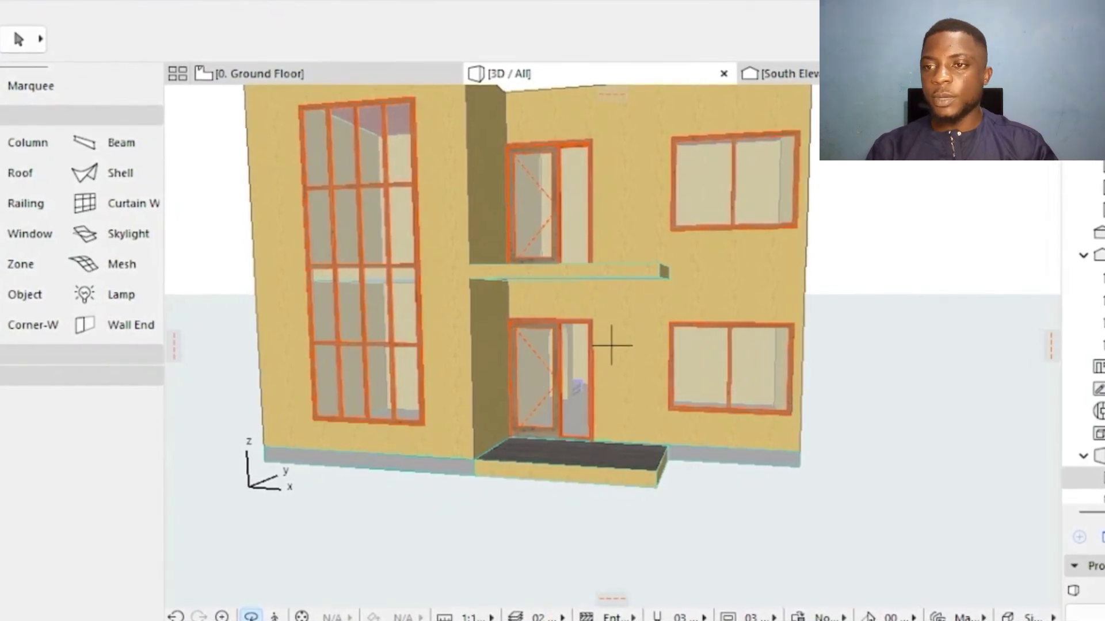
- Open the Profile Manager, start editing a custom profile and make its Drafting layer active
click(107, 1)
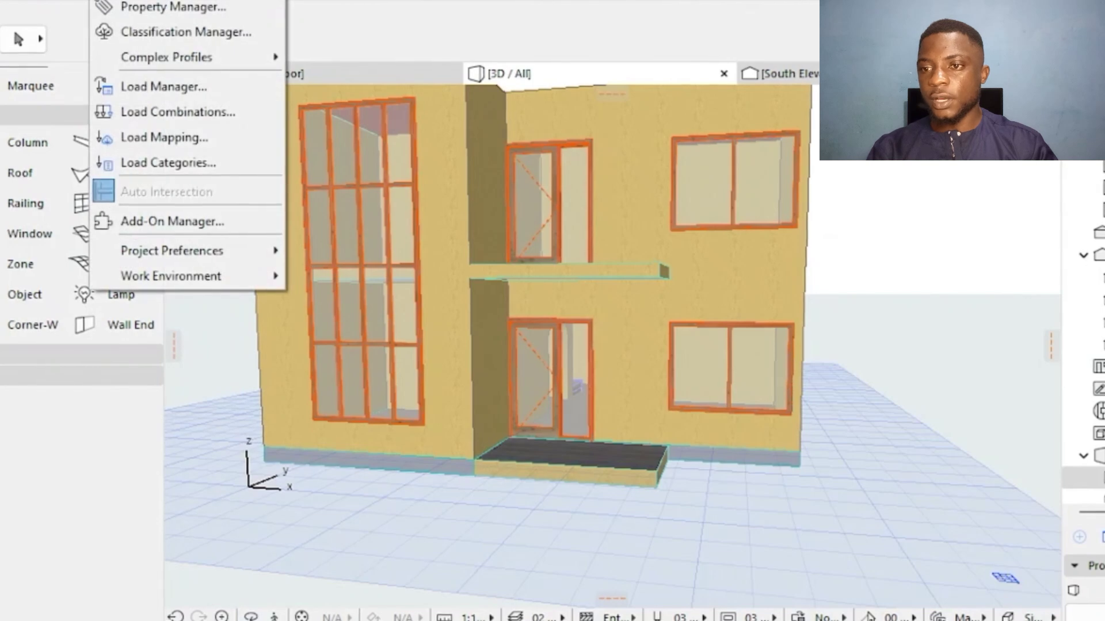
mouse_move(153, 54)
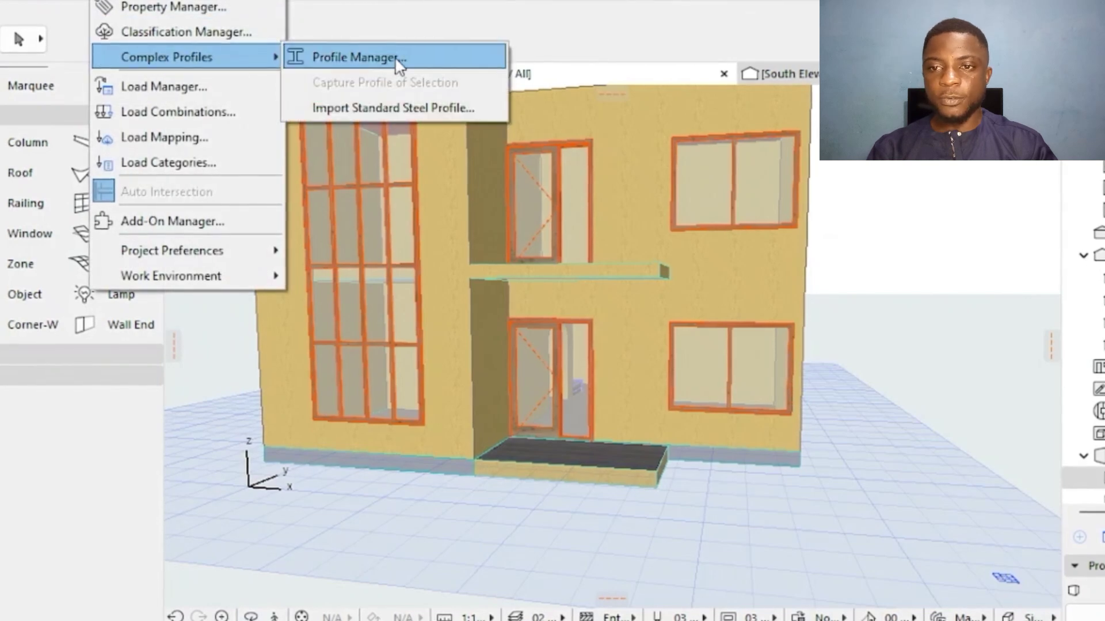
click(357, 57)
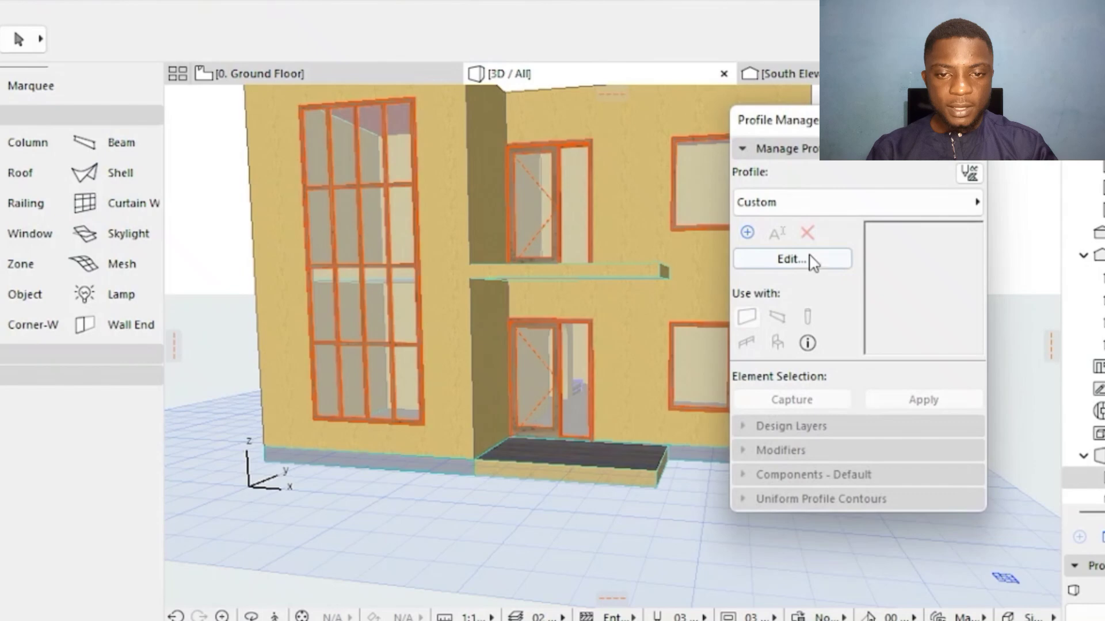
click(806, 262)
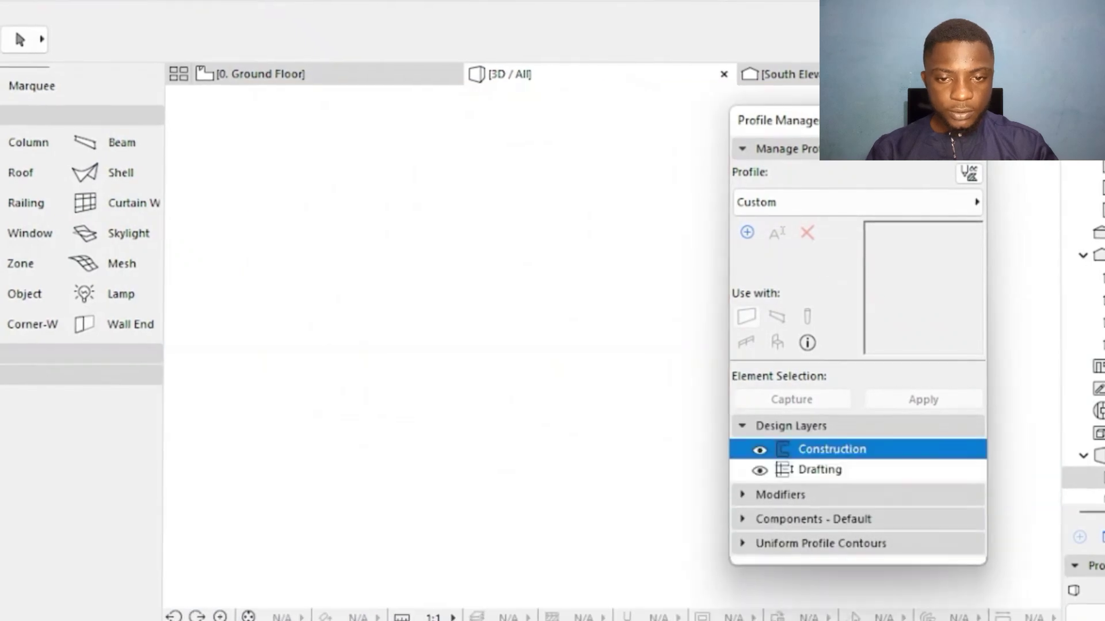
click(820, 470)
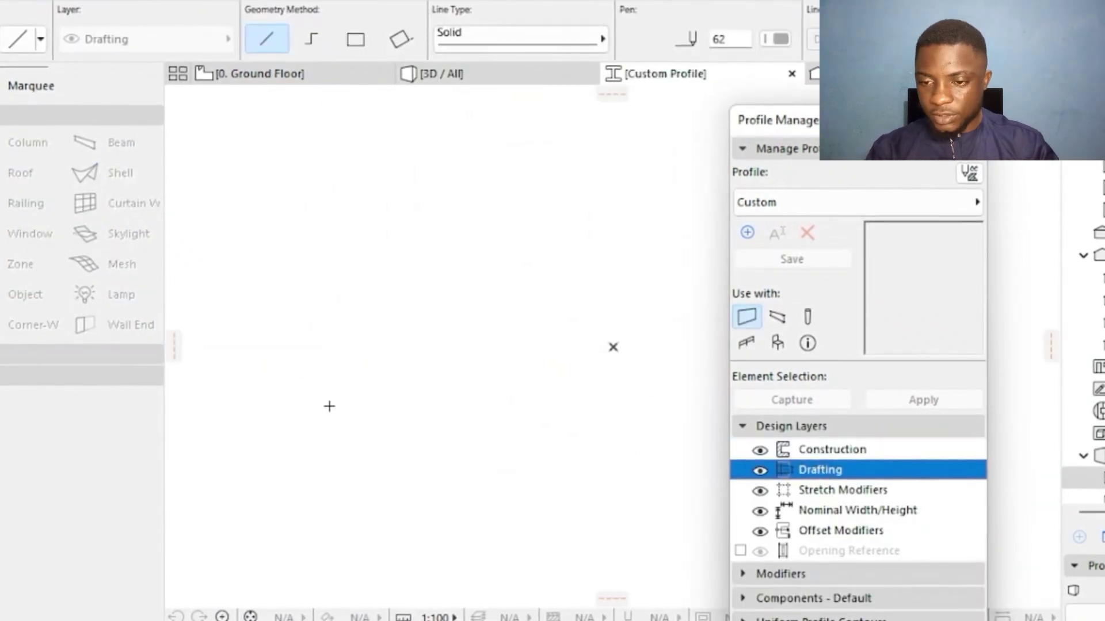
- Draw a 0.2 horizontal base line and a vertical line about 2.65 high from its inner end
click(284, 453)
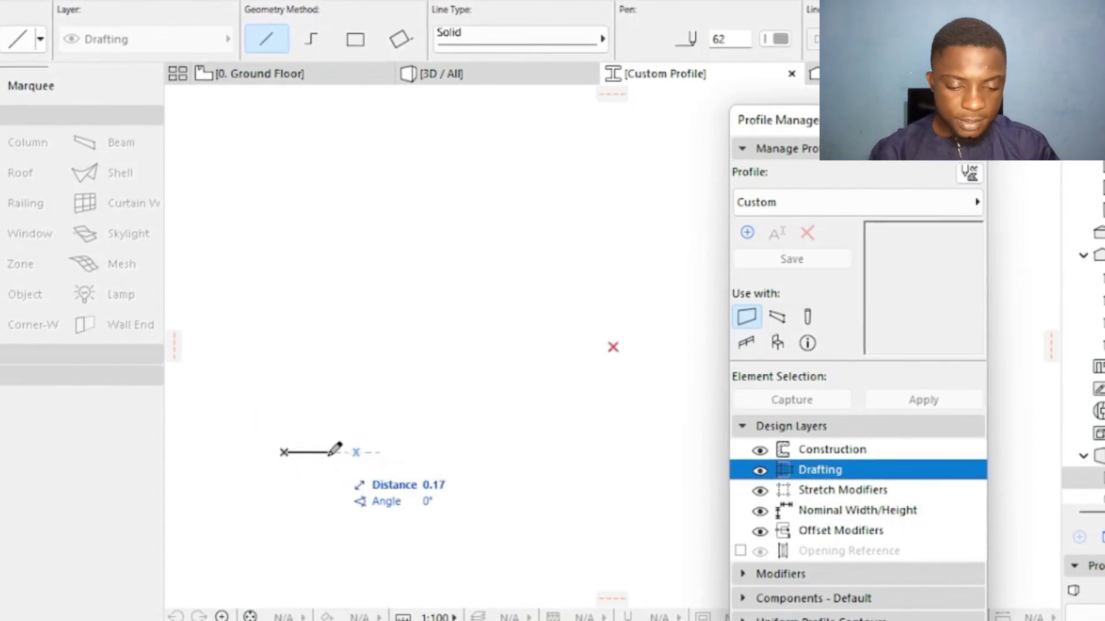
text(0.2)
key(Return)
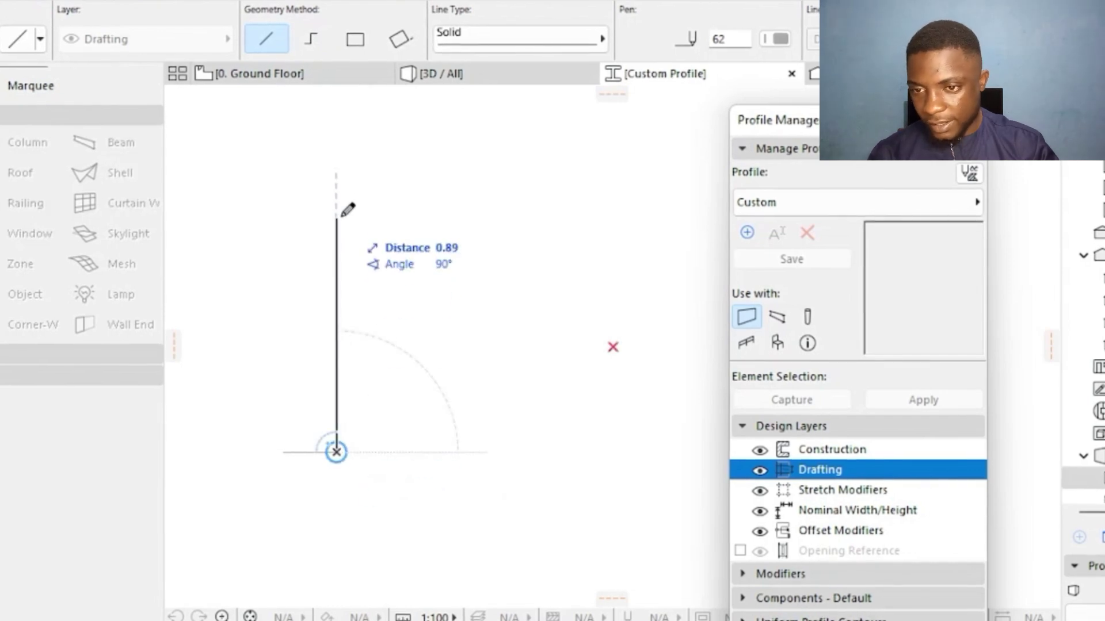
text(2.)
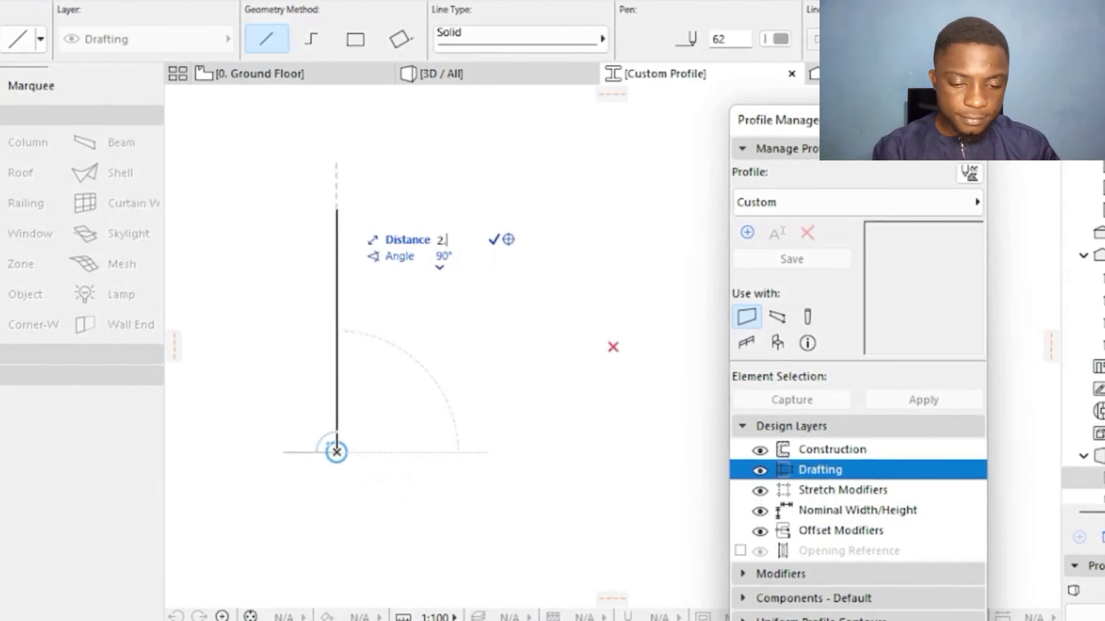
key(Return)
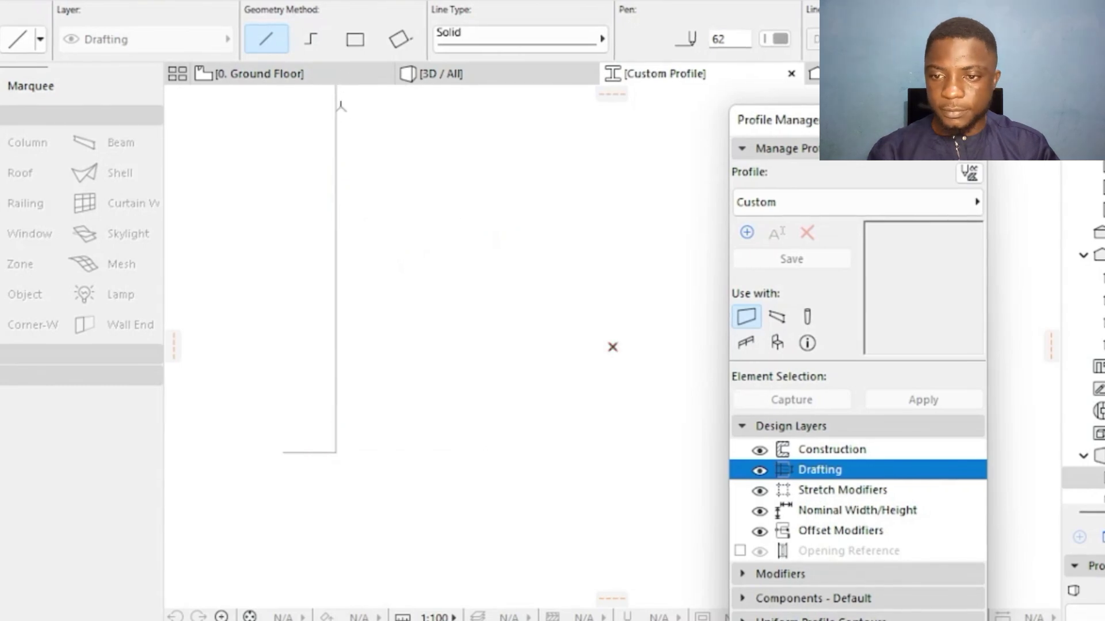
- Draw a horizontal line about 2.85 long across the top of the vertical line, starting above the base line's outer end
scroll(271, 355, down, 2)
middle_drag(317, 257, 347, 337)
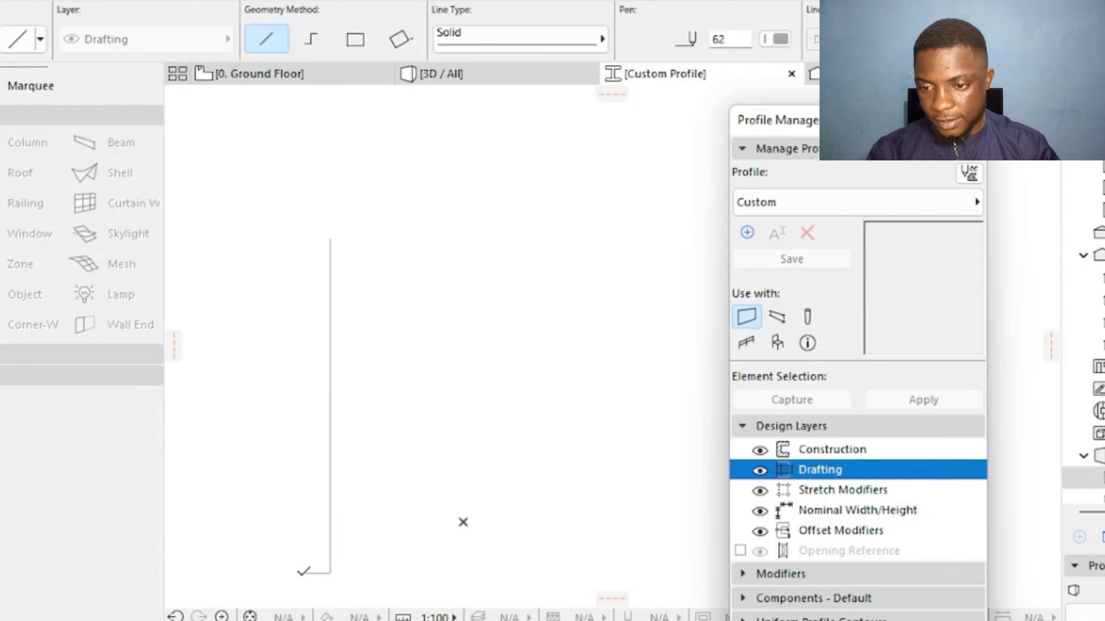
click(305, 573)
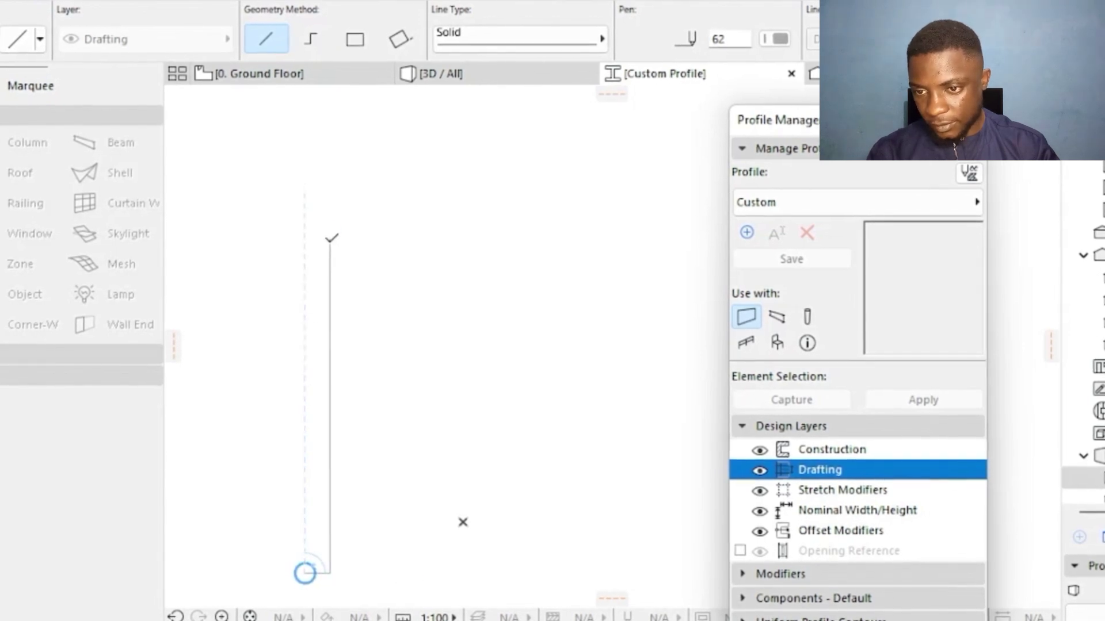
click(305, 236)
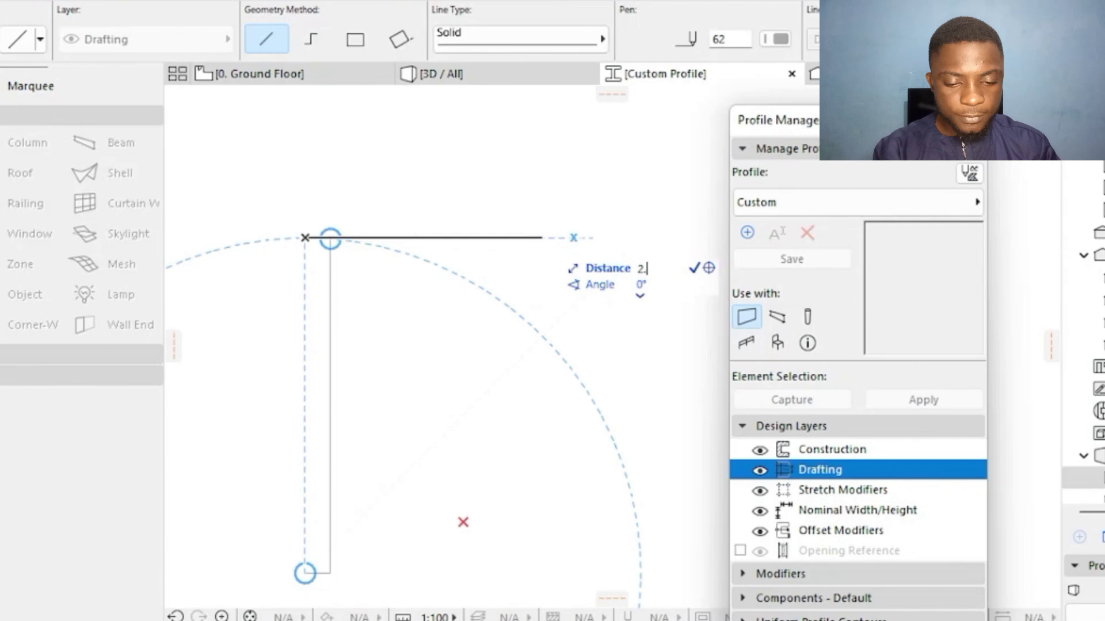
key(Return)
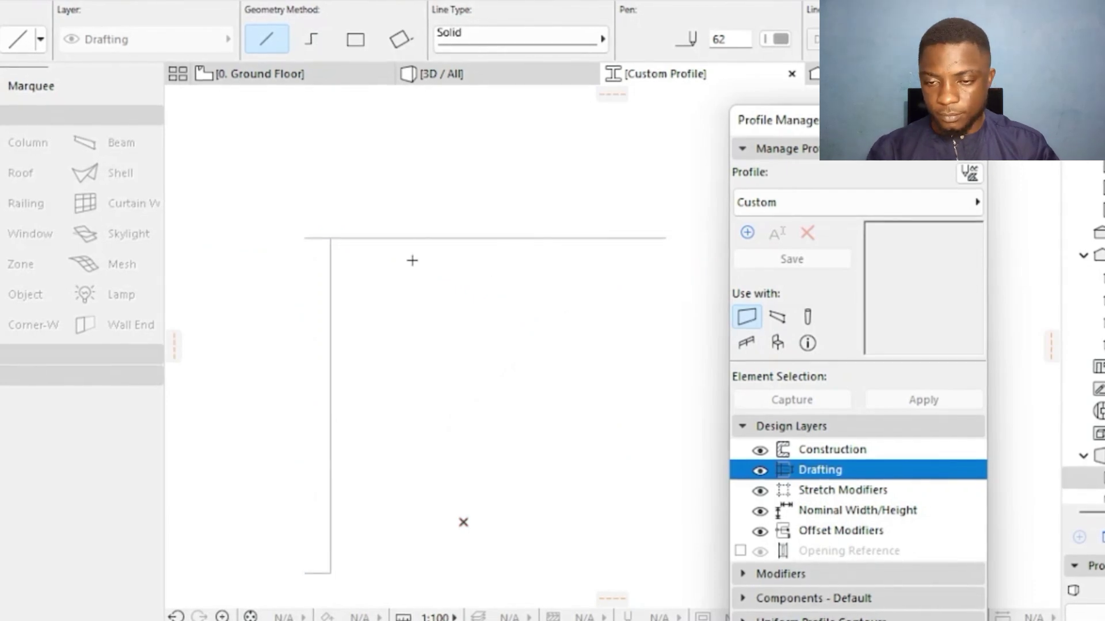
scroll(419, 259, down, 2)
key(Escape)
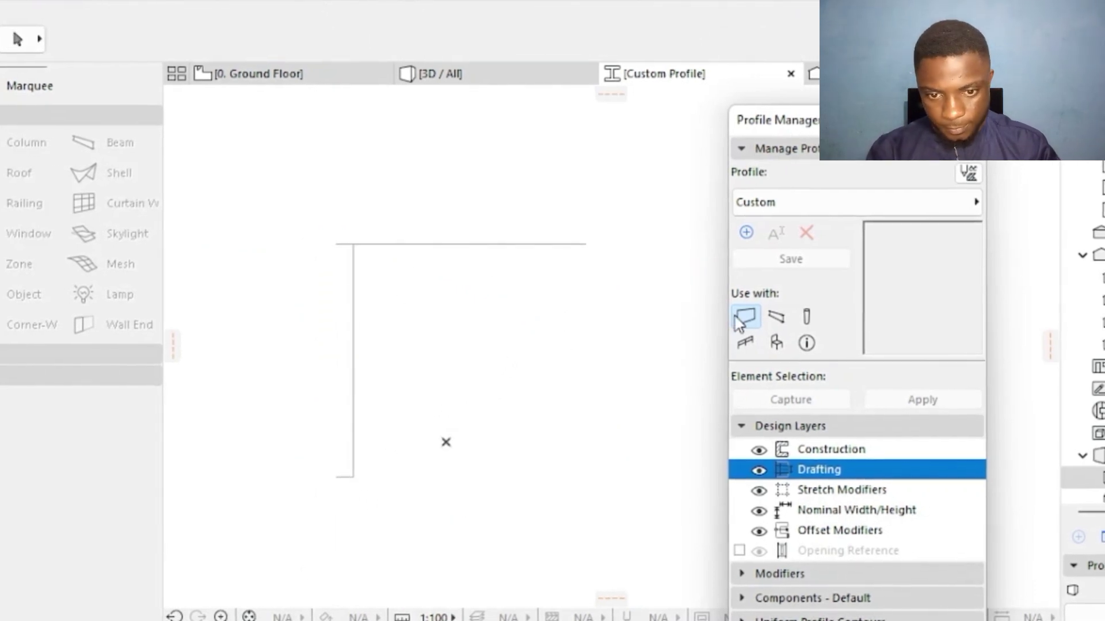
- On the Drafting layer, connect the vertical line's lower end to the top line's far end with a diagonal line
click(808, 490)
click(844, 472)
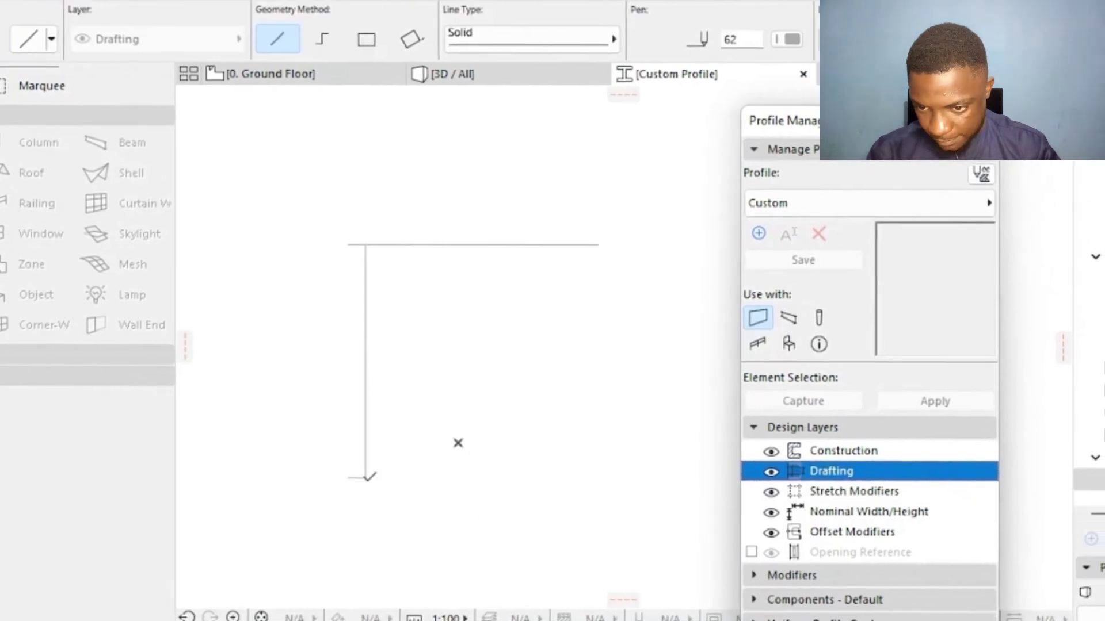
click(365, 478)
click(587, 244)
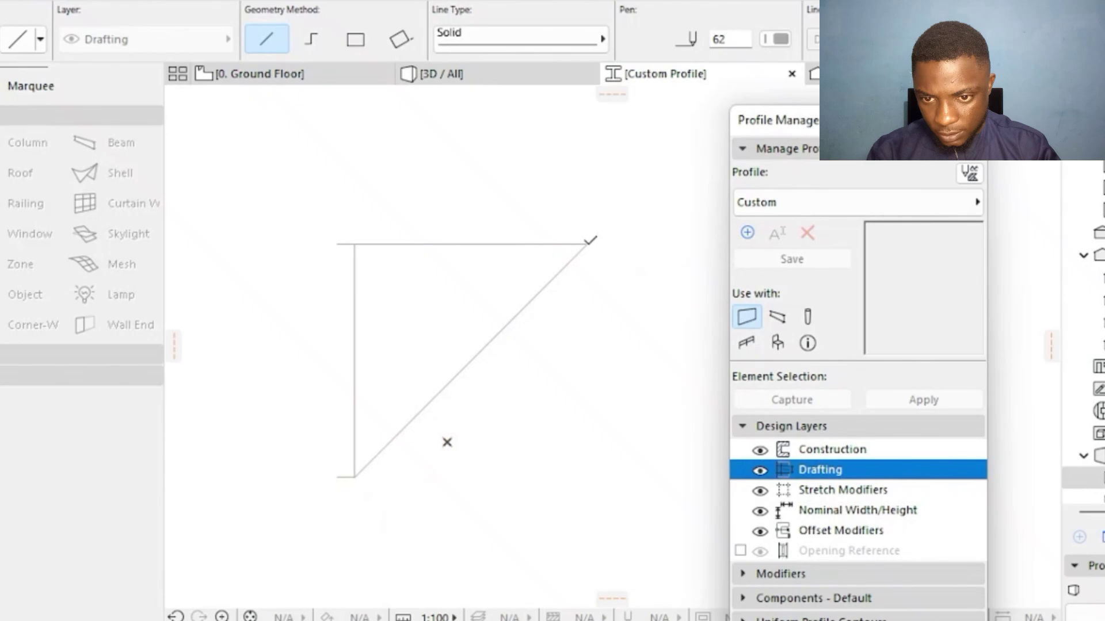
key(Escape)
- Bend the diagonal line into an arc tangent to the top horizontal line and the vertical line
click(481, 356)
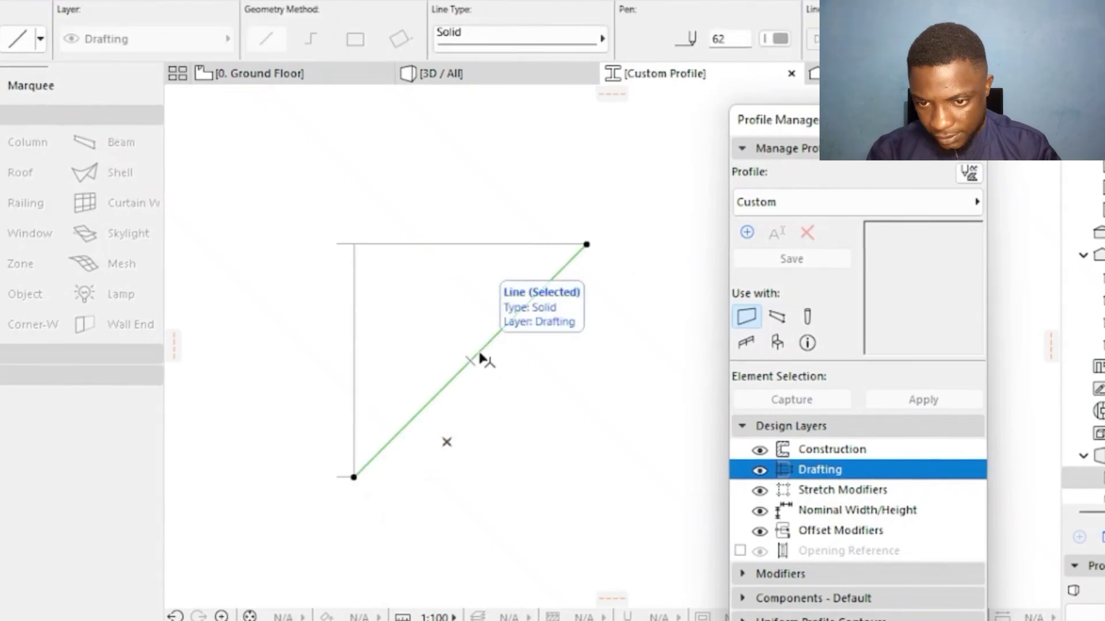
click(481, 359)
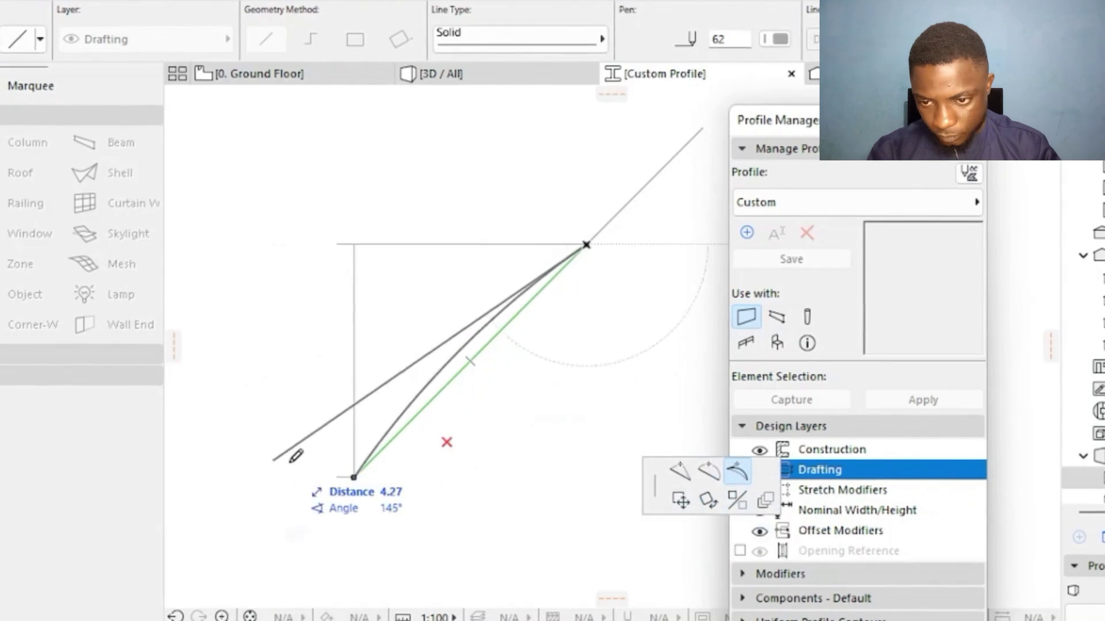
click(739, 481)
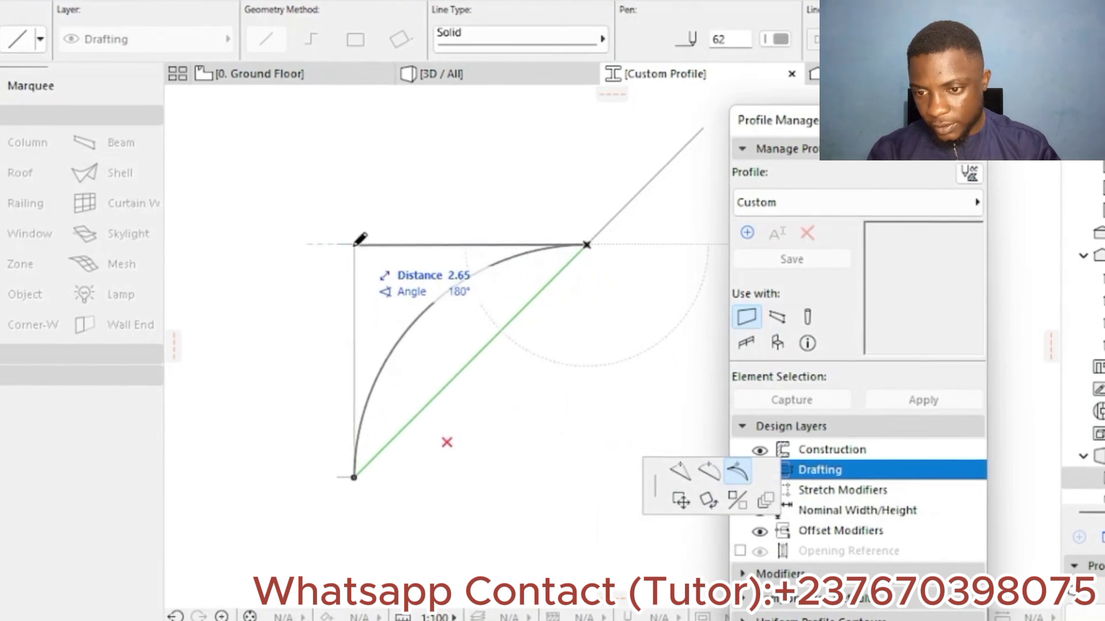
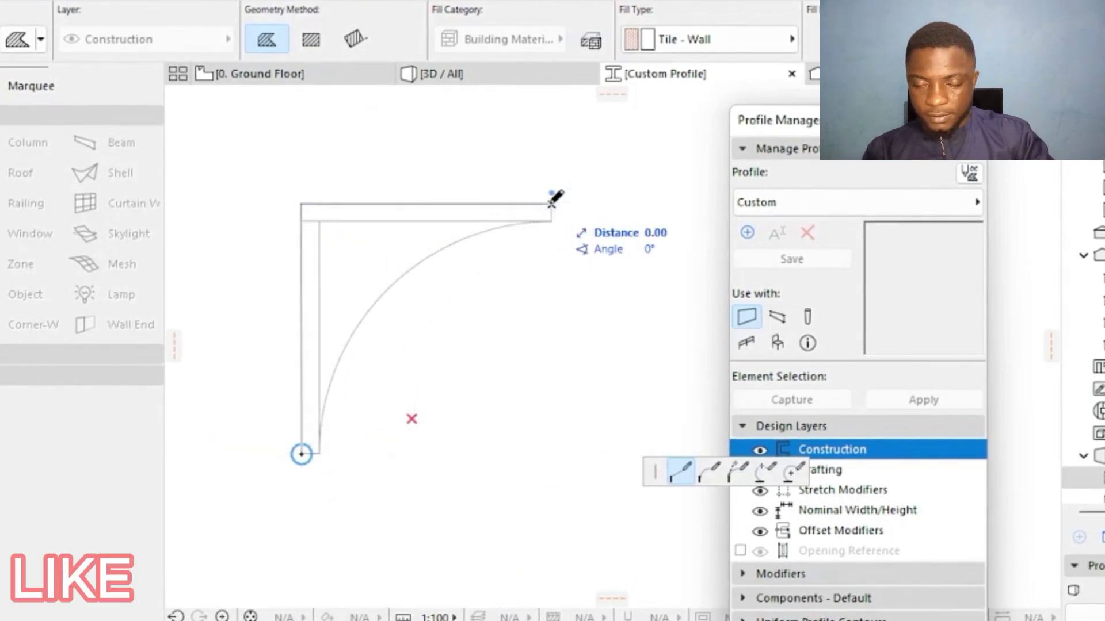
- Complete the construction fill outline down the top bar's end, along the drafted arc with a centre-point arc segment, and across the base
click(551, 221)
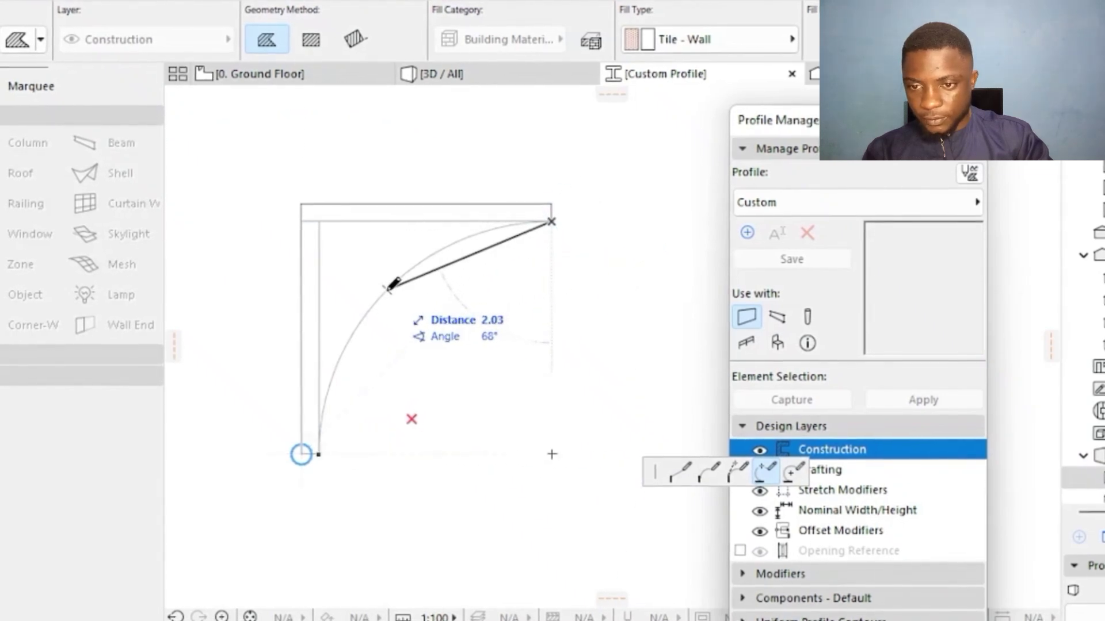
click(386, 290)
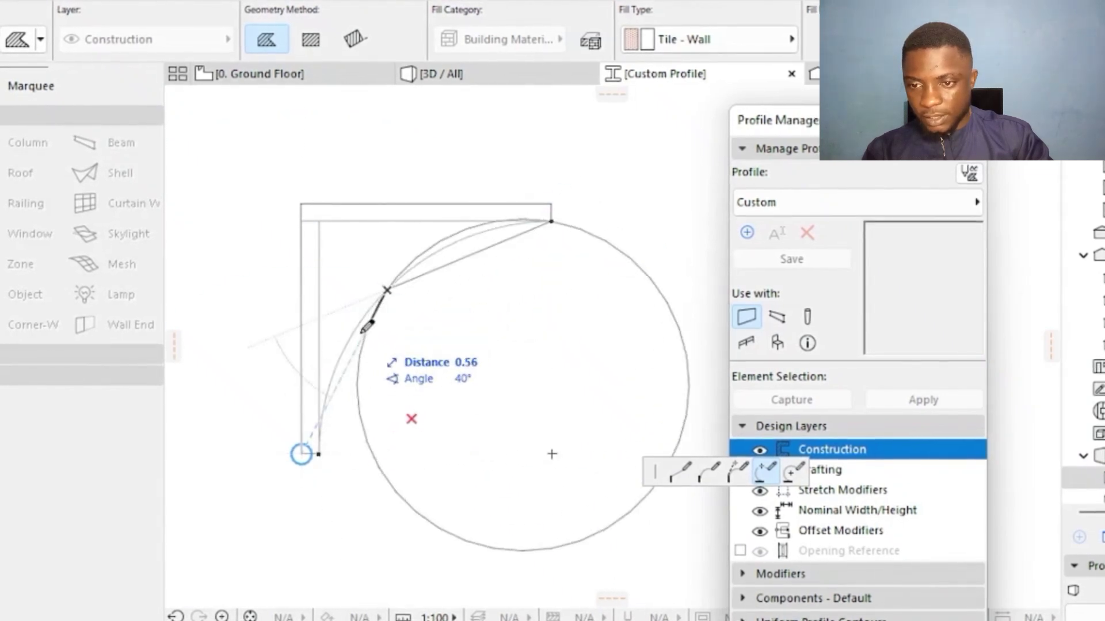
click(321, 454)
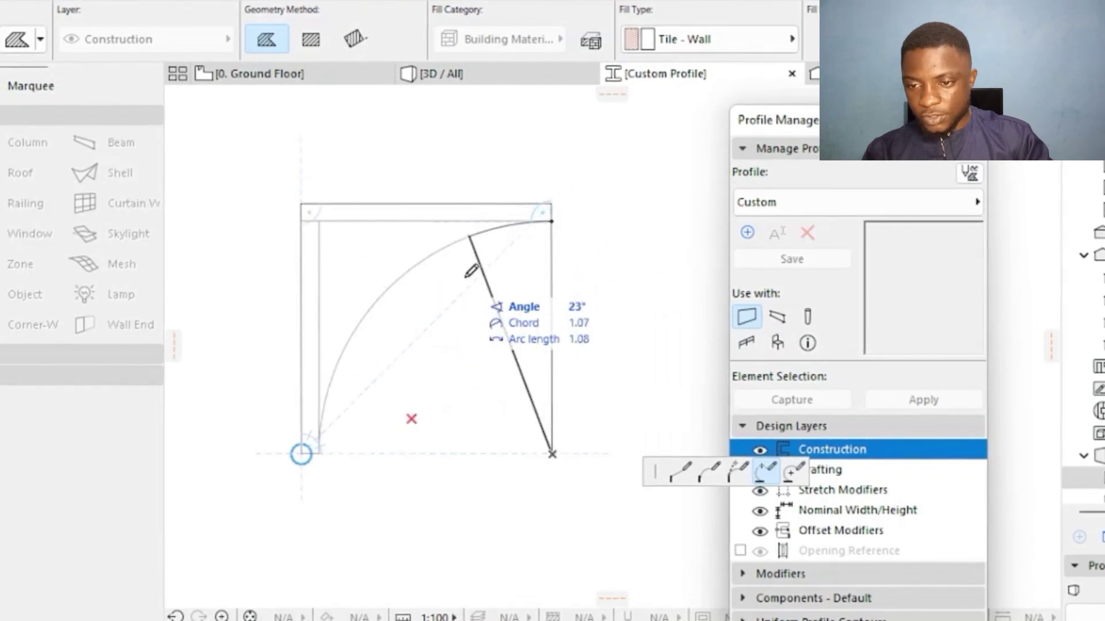
click(321, 452)
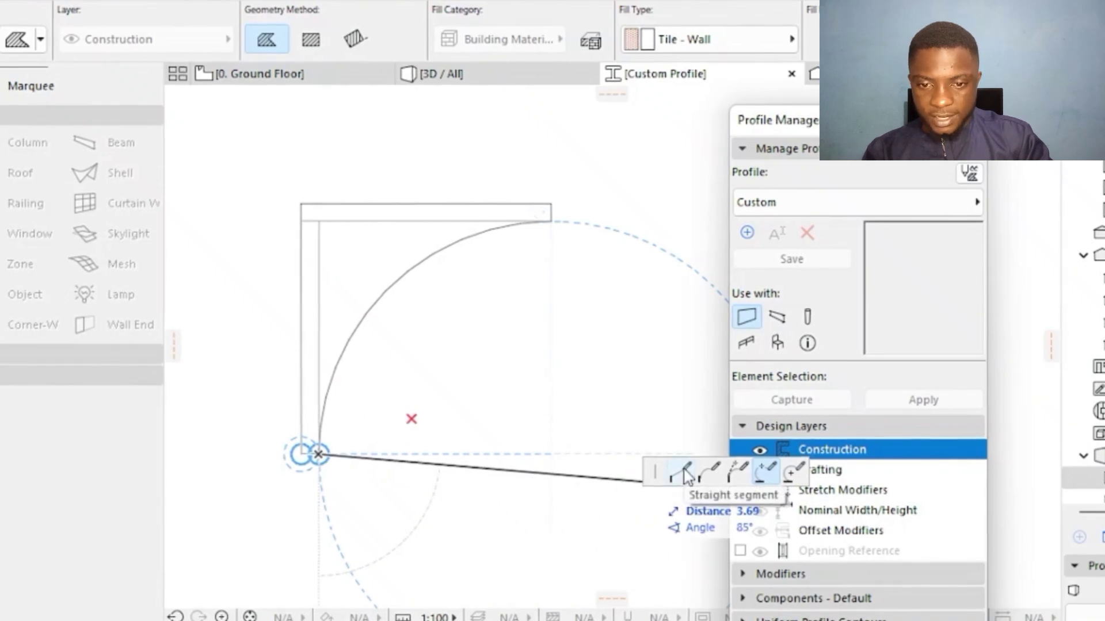
scroll(313, 442, up, 3)
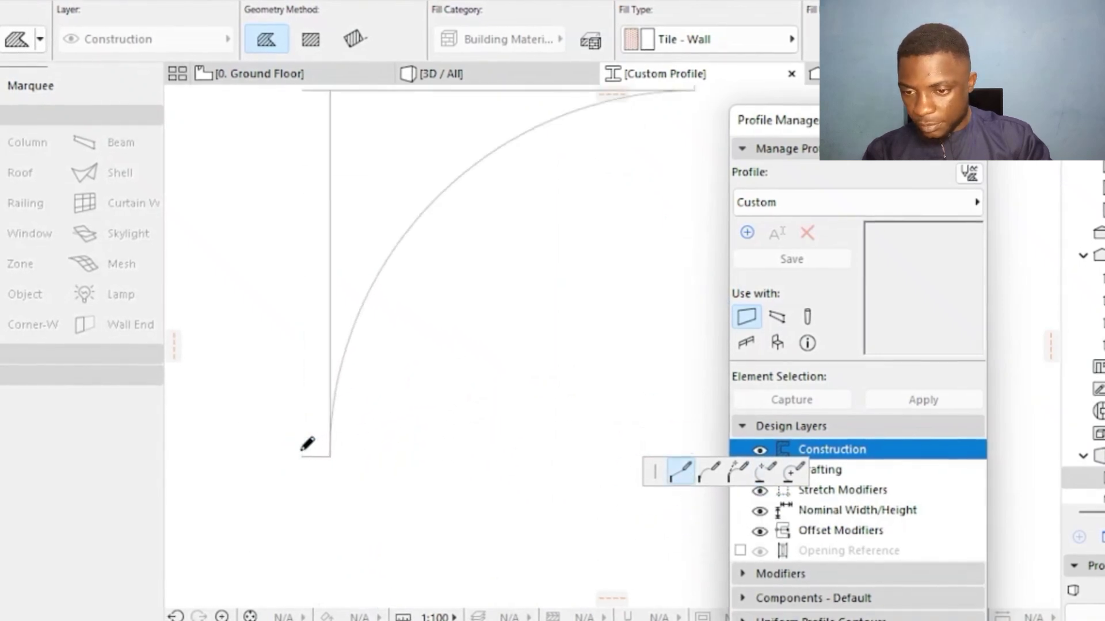
click(302, 457)
scroll(318, 382, down, 3)
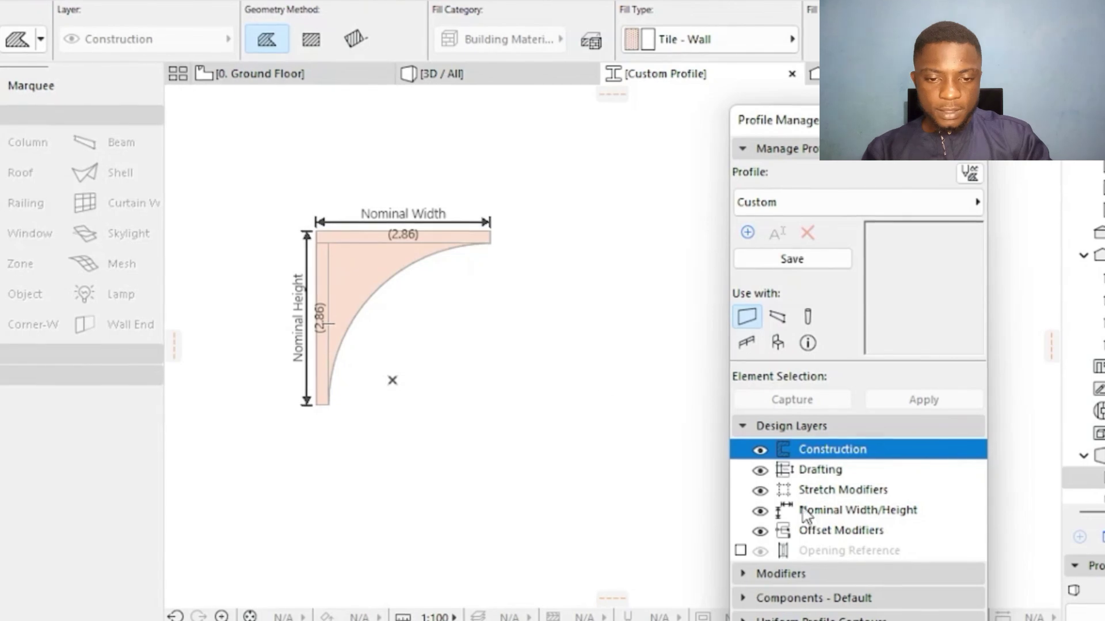
- Save the custom profile as "arch" and close the profile editor
click(790, 263)
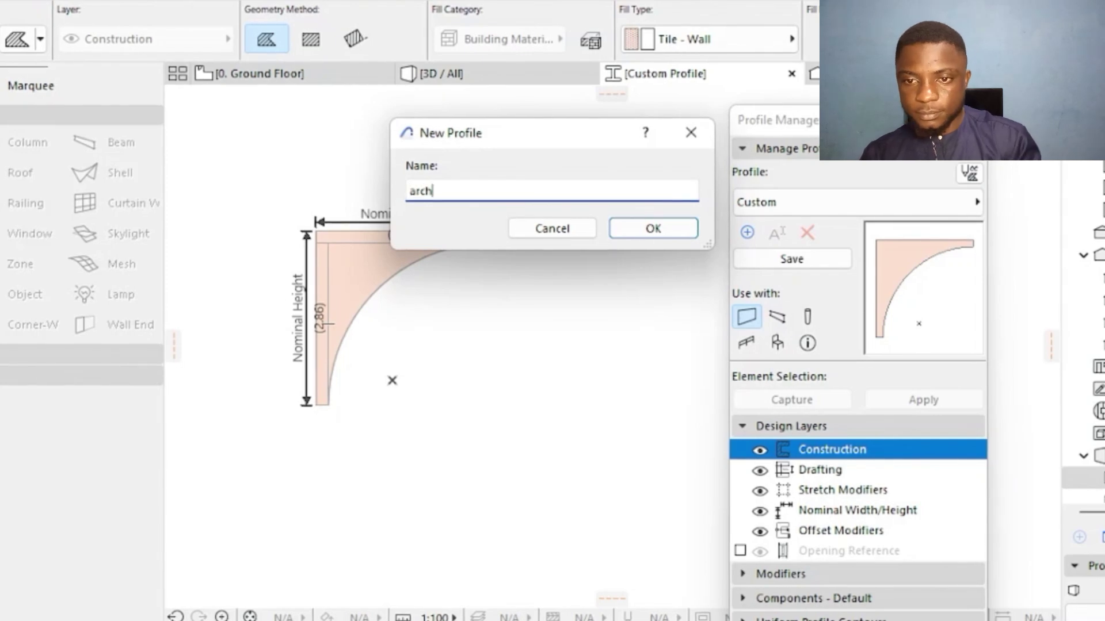
text(arch)
click(666, 229)
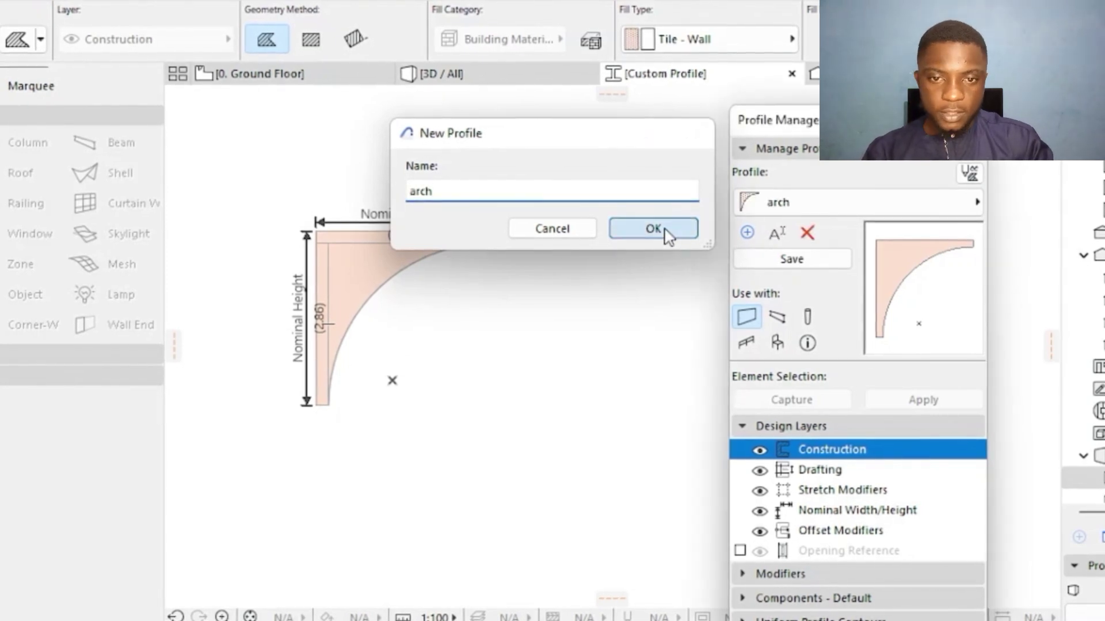
click(974, 120)
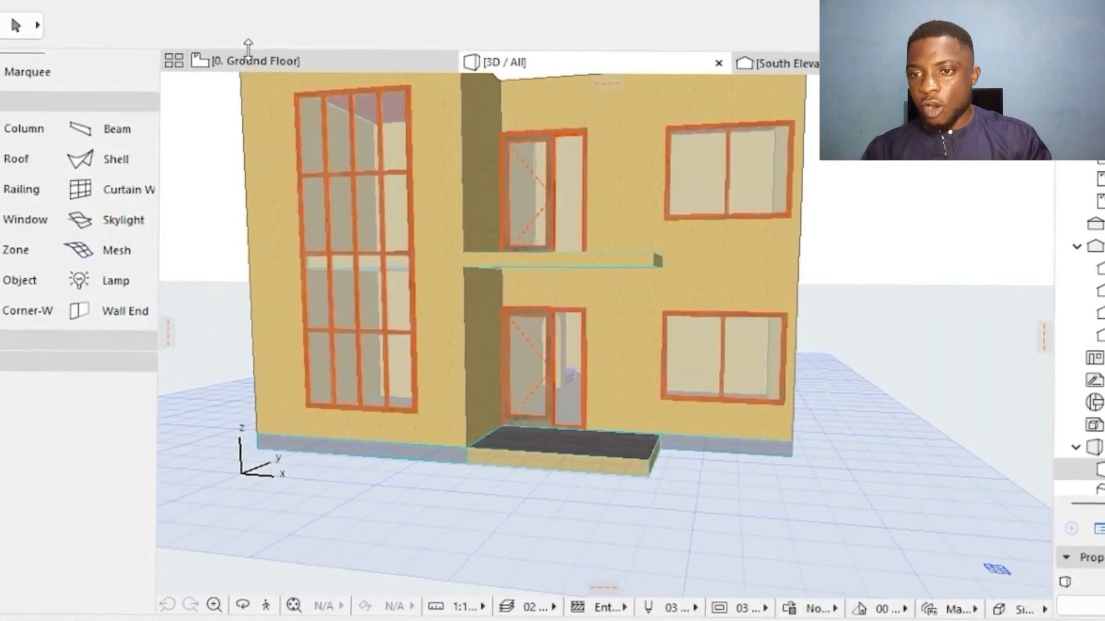
- On the Ground Floor plan, set the Wall tool's default structure to the complex profile "arch"
click(256, 61)
scroll(512, 368, down, 3)
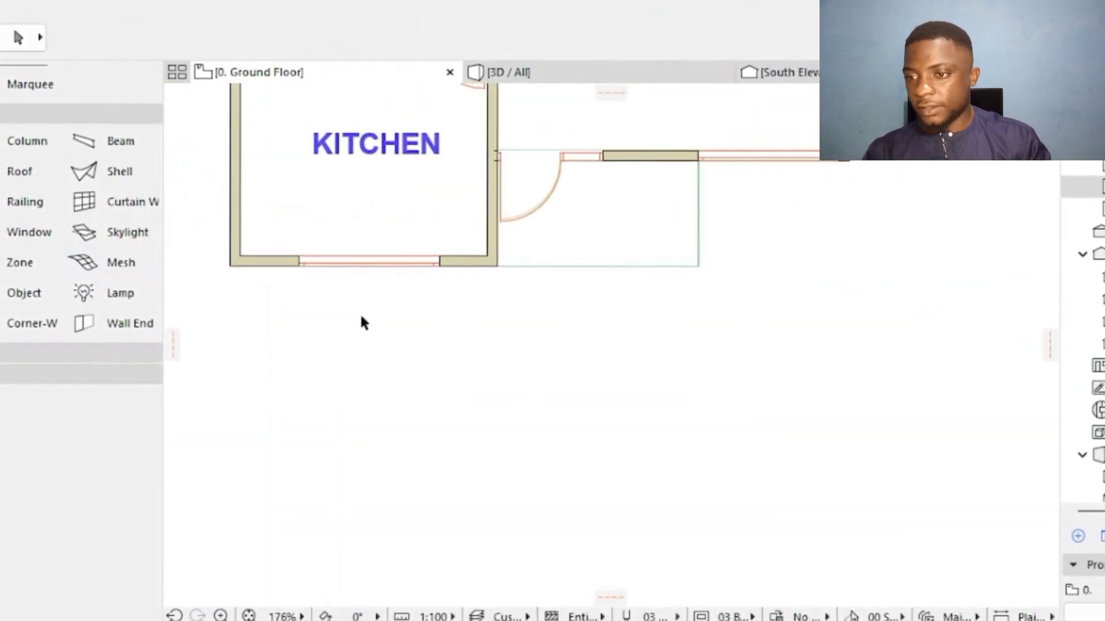
key(ctrl+t)
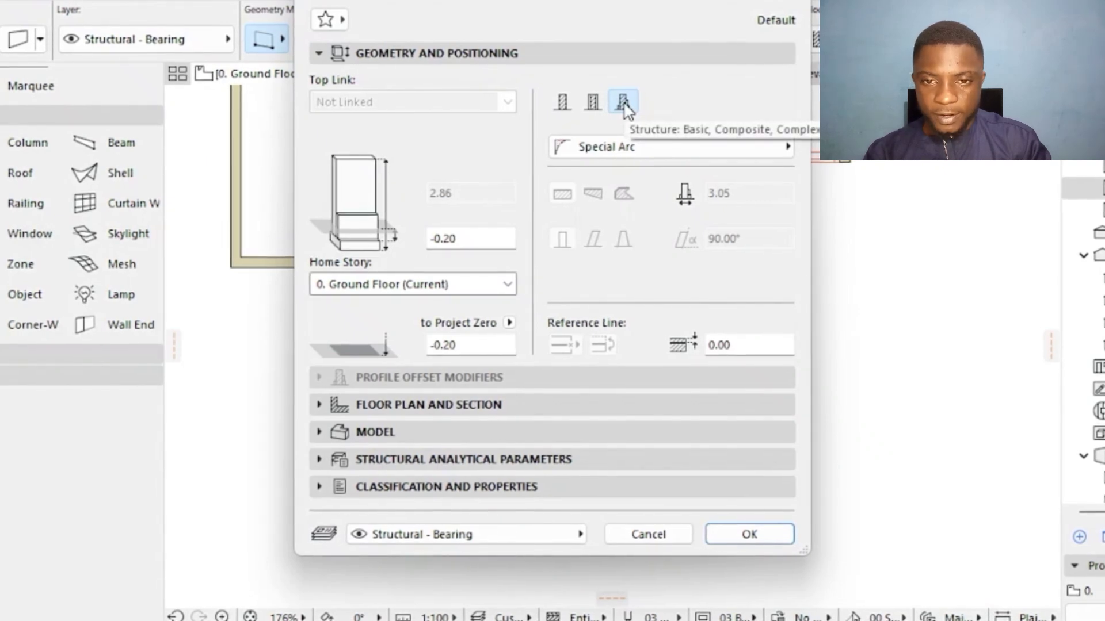
click(647, 154)
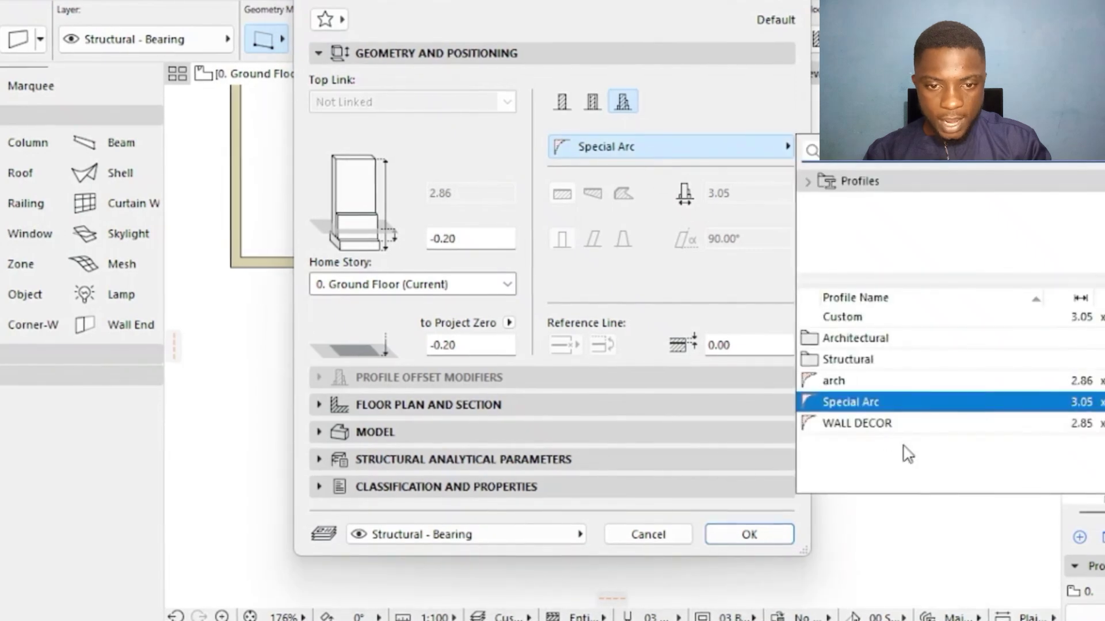
click(832, 381)
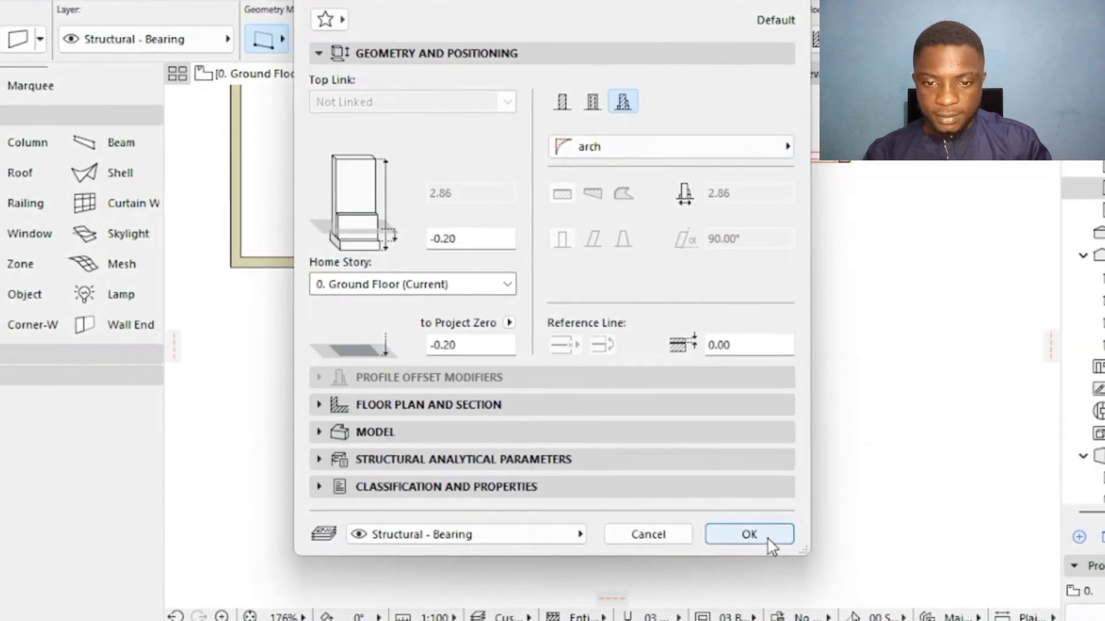
click(749, 534)
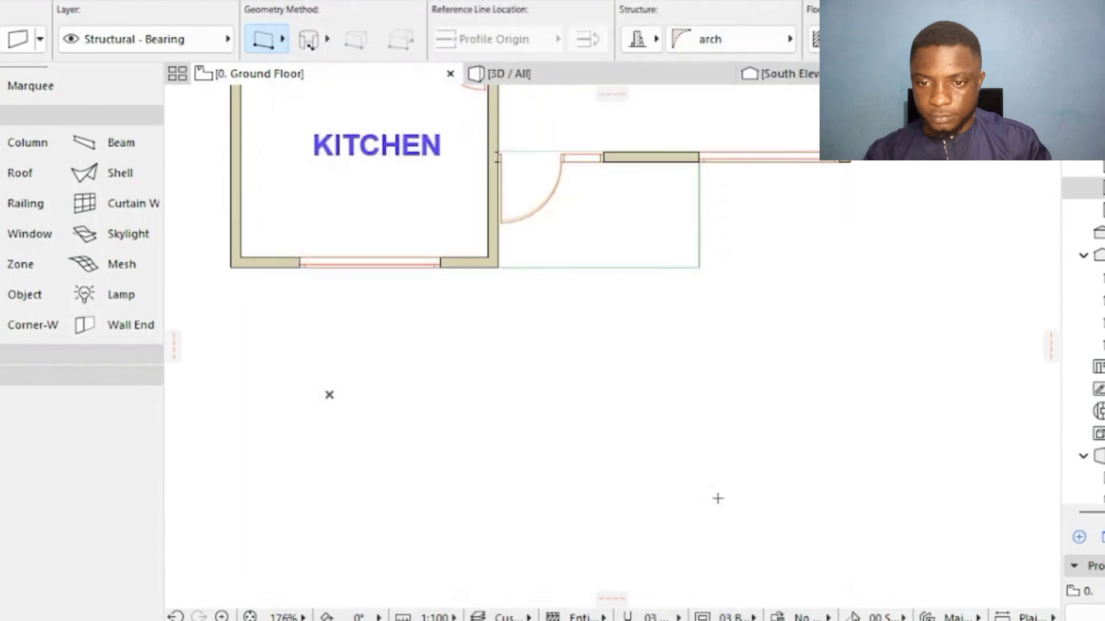
- Place a vertical 0.15 long arch wall in the empty area in front of the kitchen corner and show it in 3D
scroll(517, 276, up, 4)
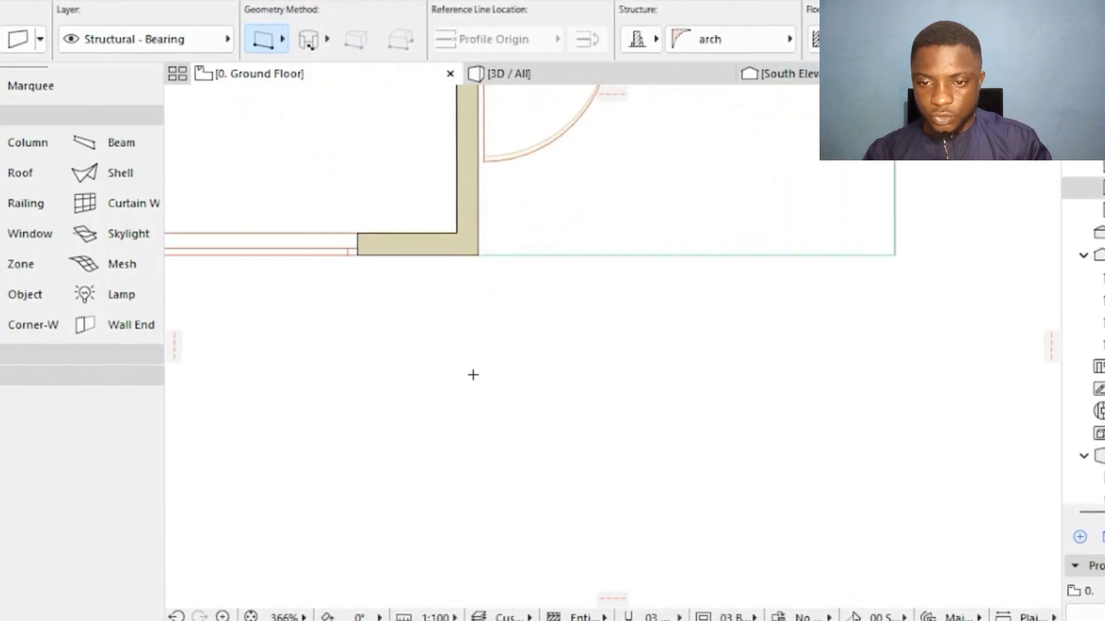
click(482, 424)
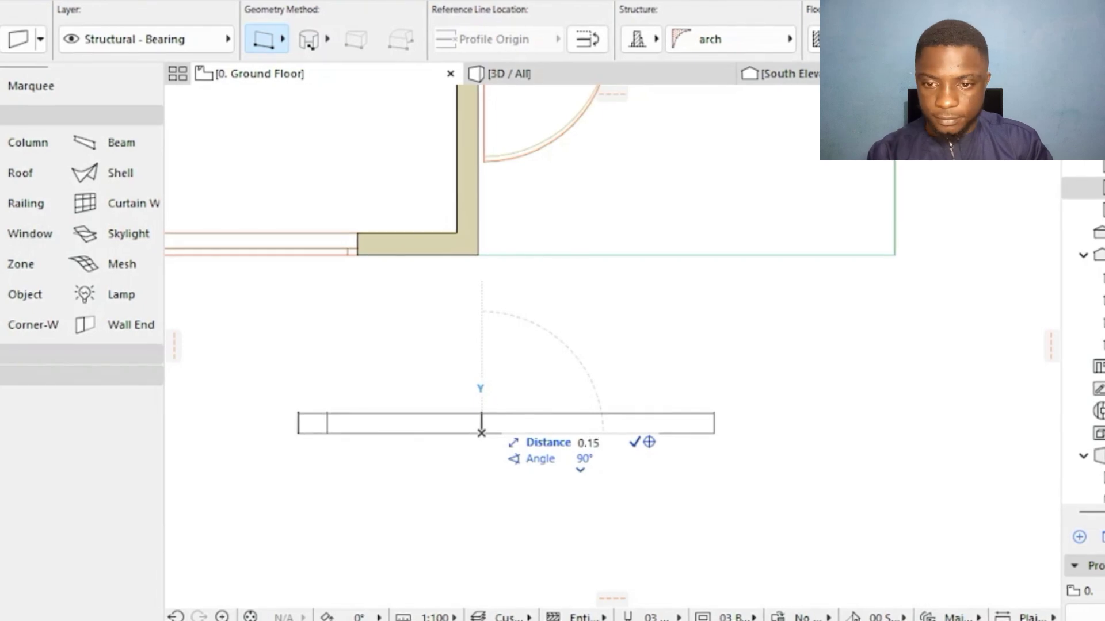
click(481, 433)
middle_drag(339, 431, 451, 363)
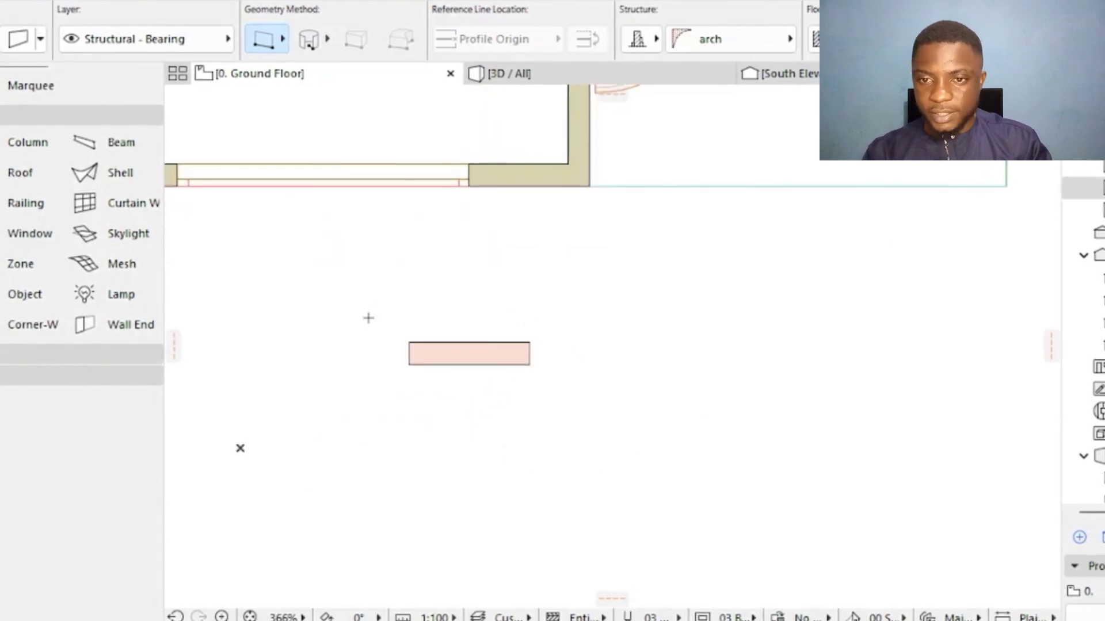
key(Escape)
click(556, 76)
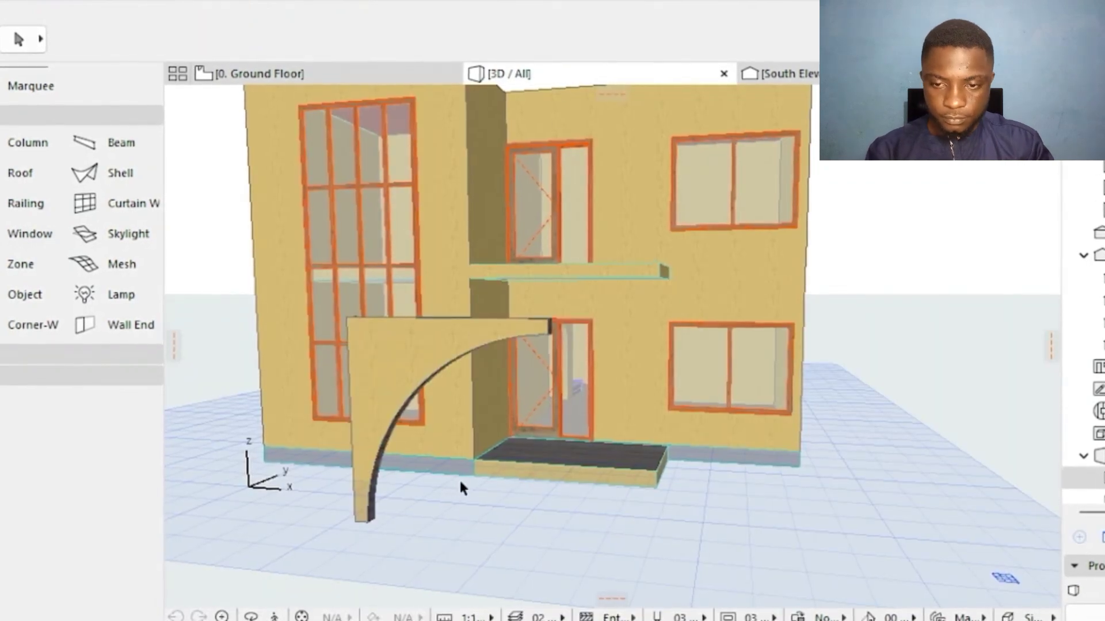
- Move the arch wall by its lower outer corner onto the house wall's corner beside the porch slab's front edge
key(o)
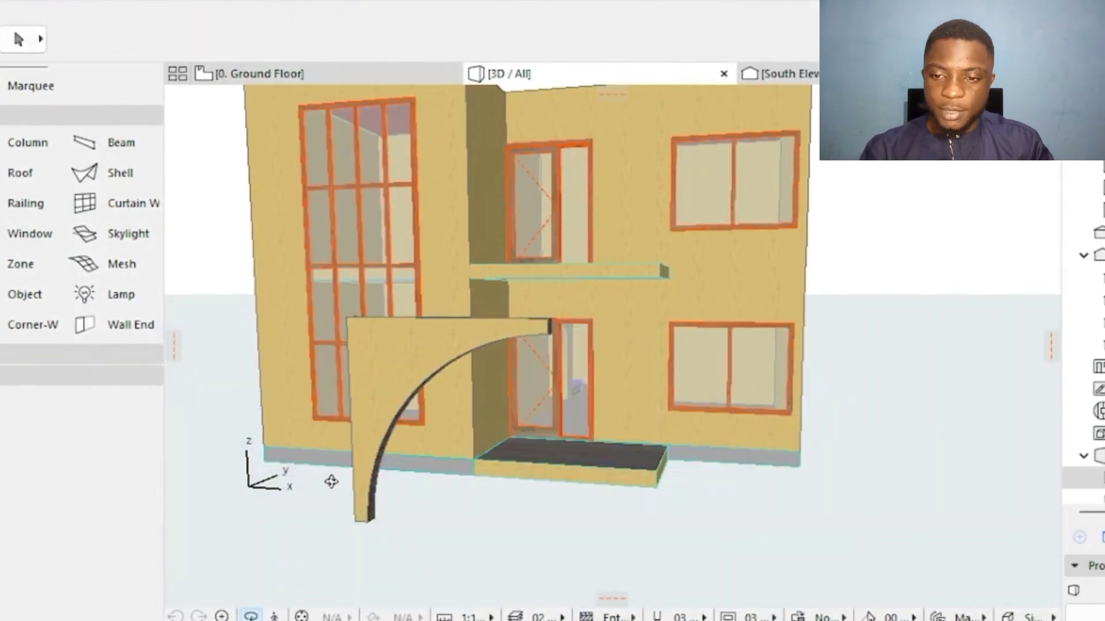
drag(330, 481, 555, 334)
scroll(525, 424, up, 5)
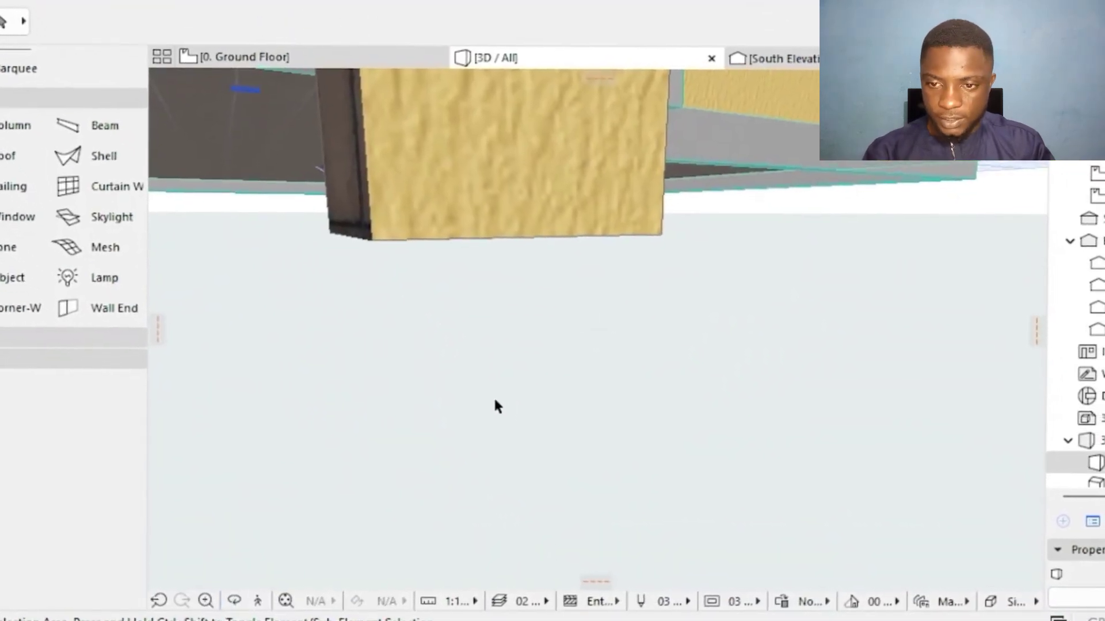
click(372, 245)
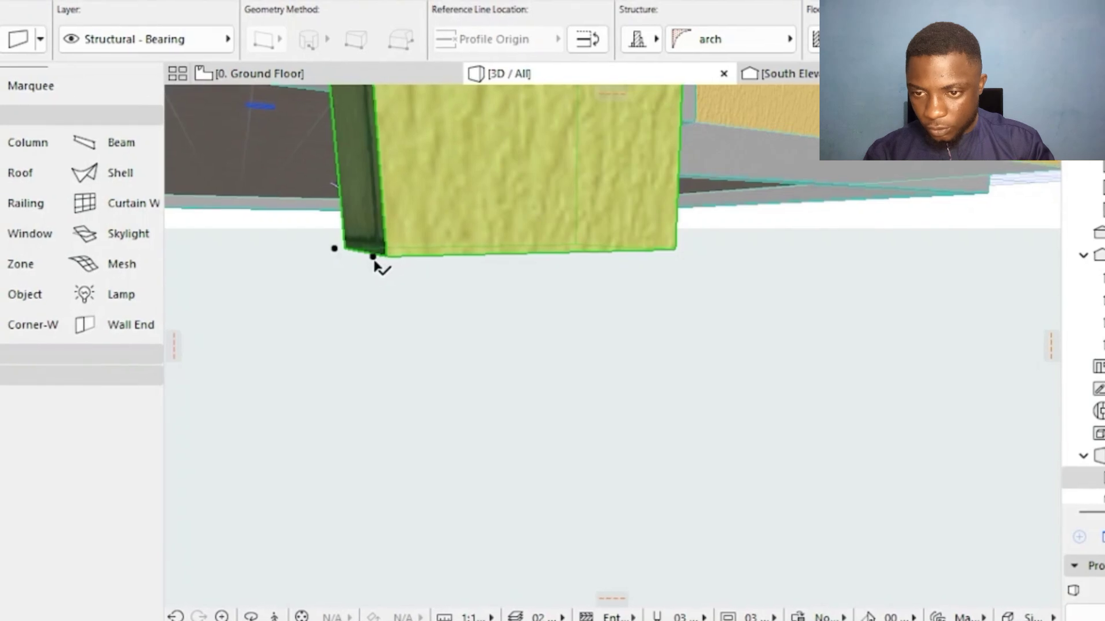
middle_drag(377, 258, 444, 303)
scroll(419, 288, down, 4)
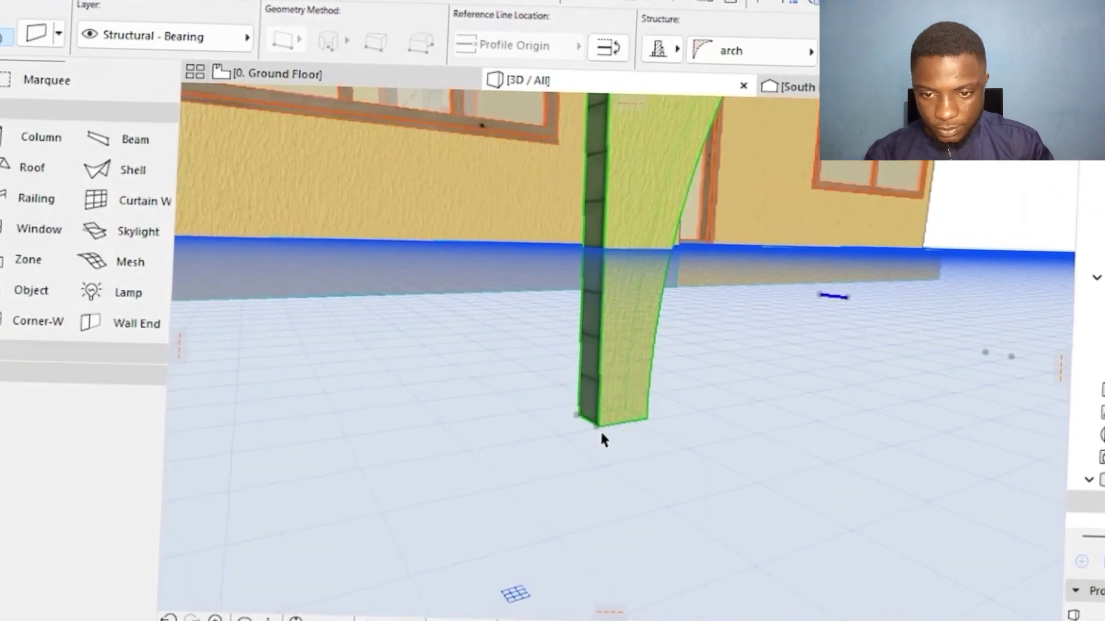
scroll(600, 431, up, 2)
key(Escape)
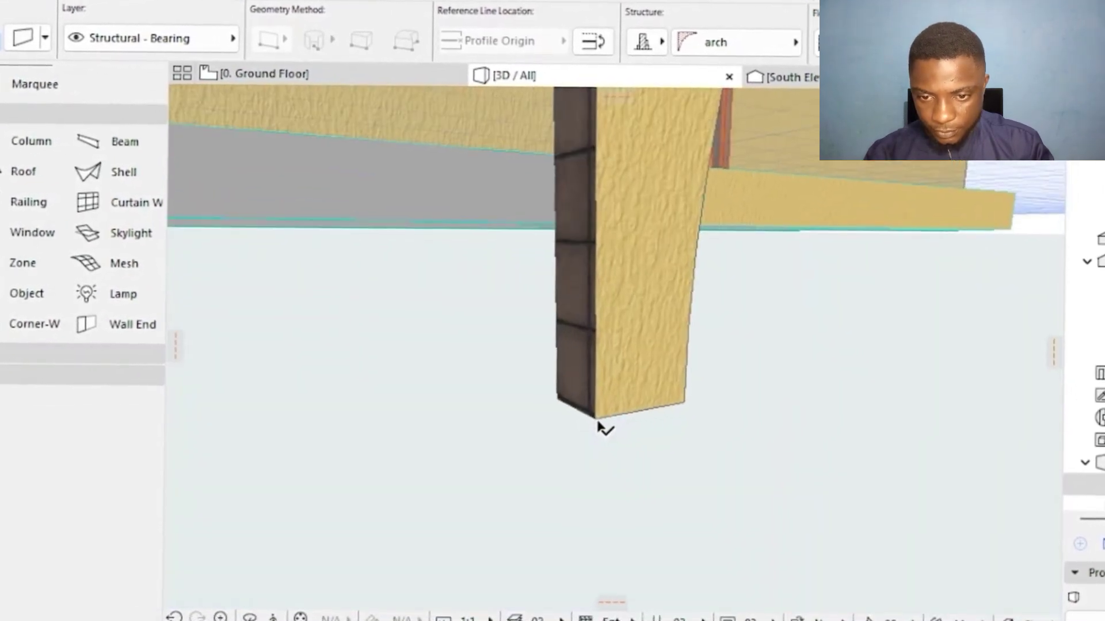
click(598, 426)
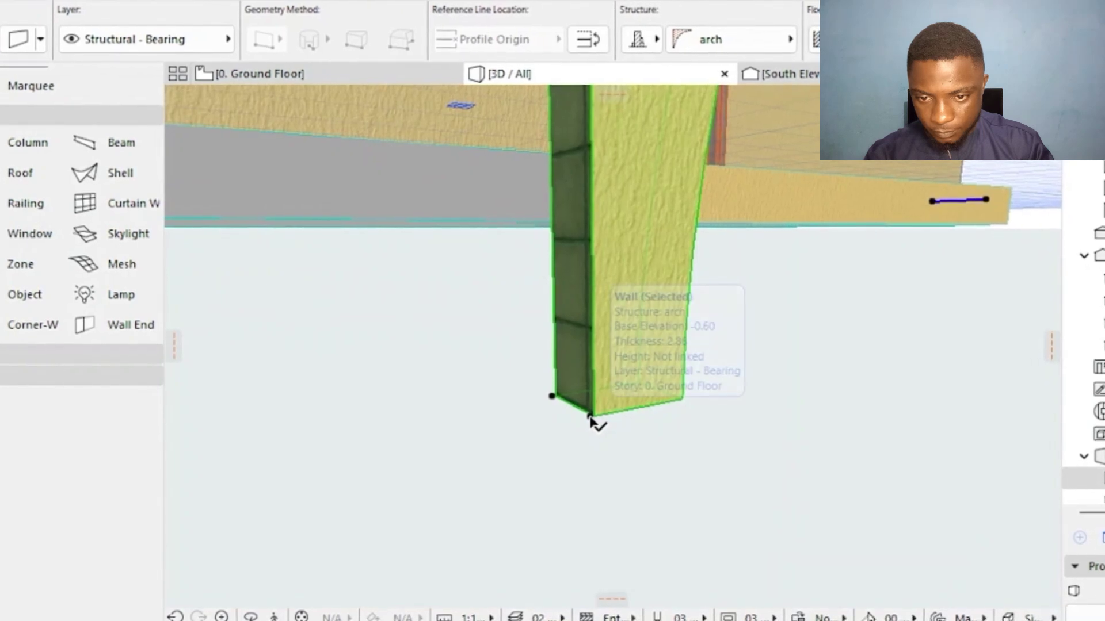
click(591, 420)
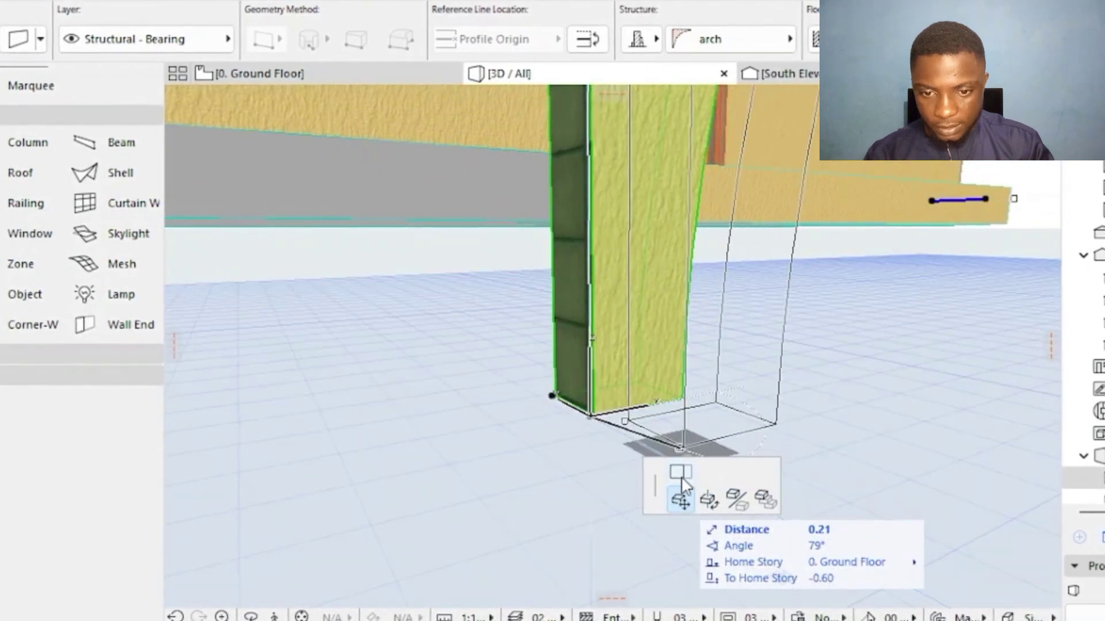
middle_drag(775, 246, 574, 333)
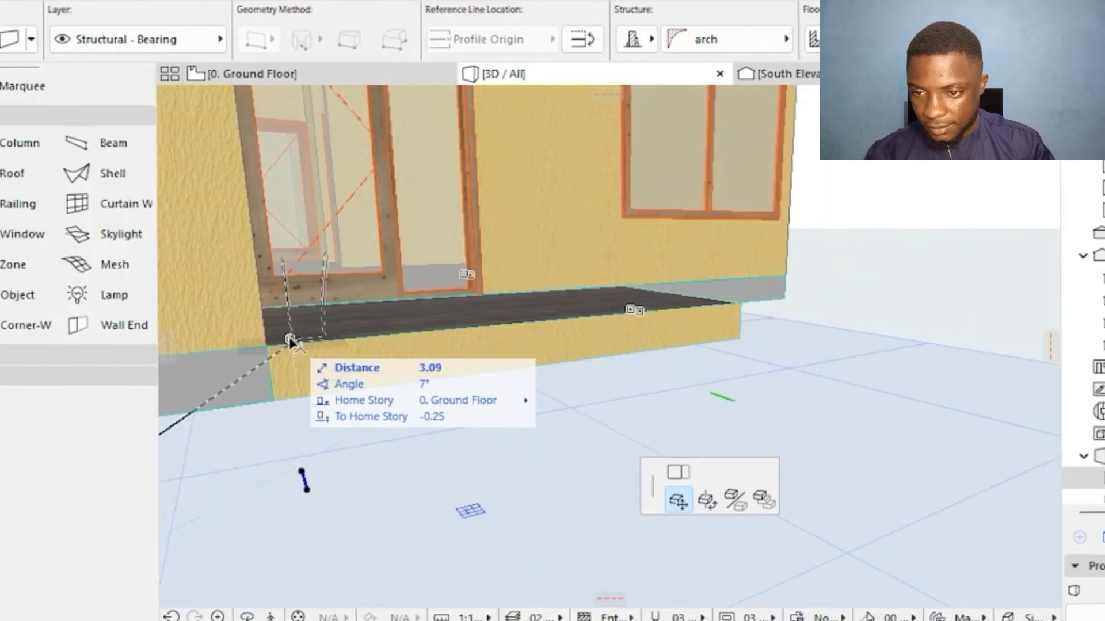
scroll(273, 343, up, 3)
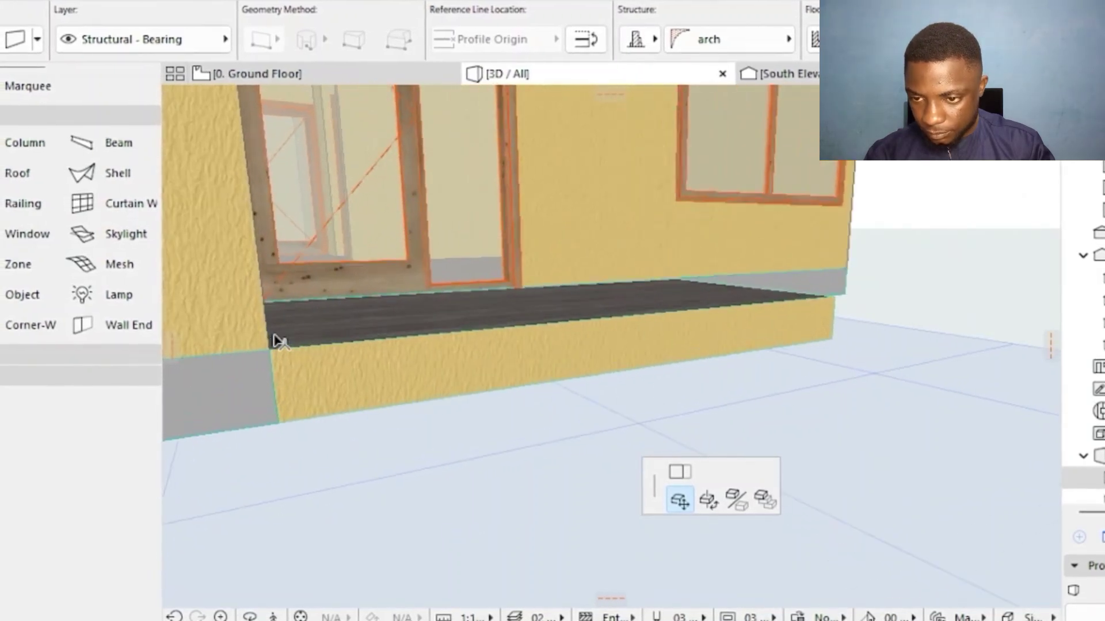
click(268, 362)
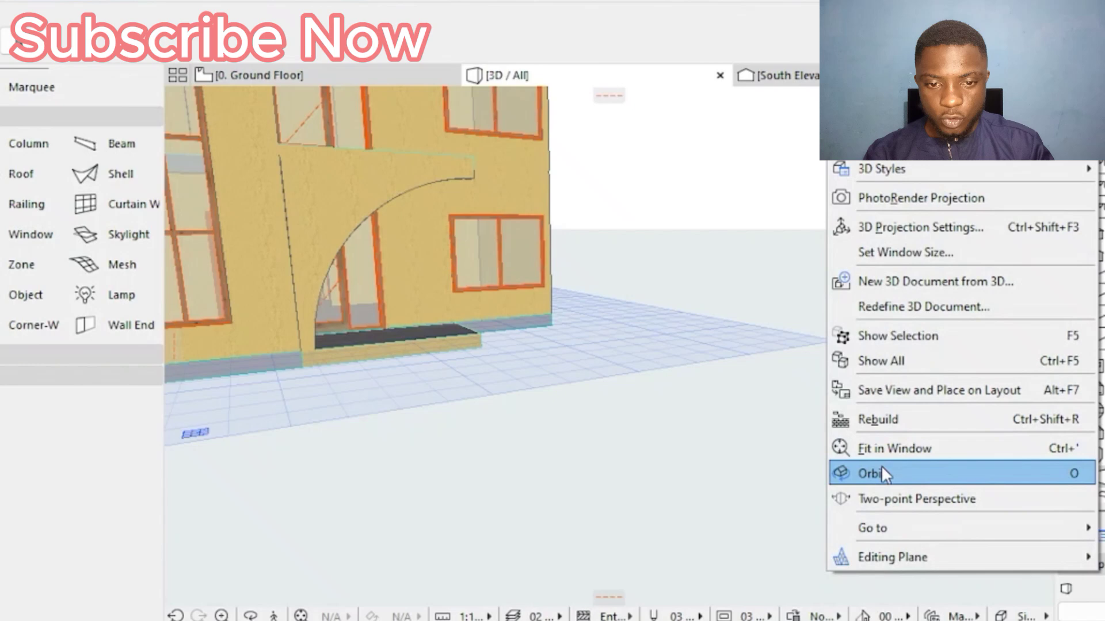
- Examine from several angles how the arch wall's top and end meet the upper slab above the porch
click(881, 474)
drag(719, 292, 567, 279)
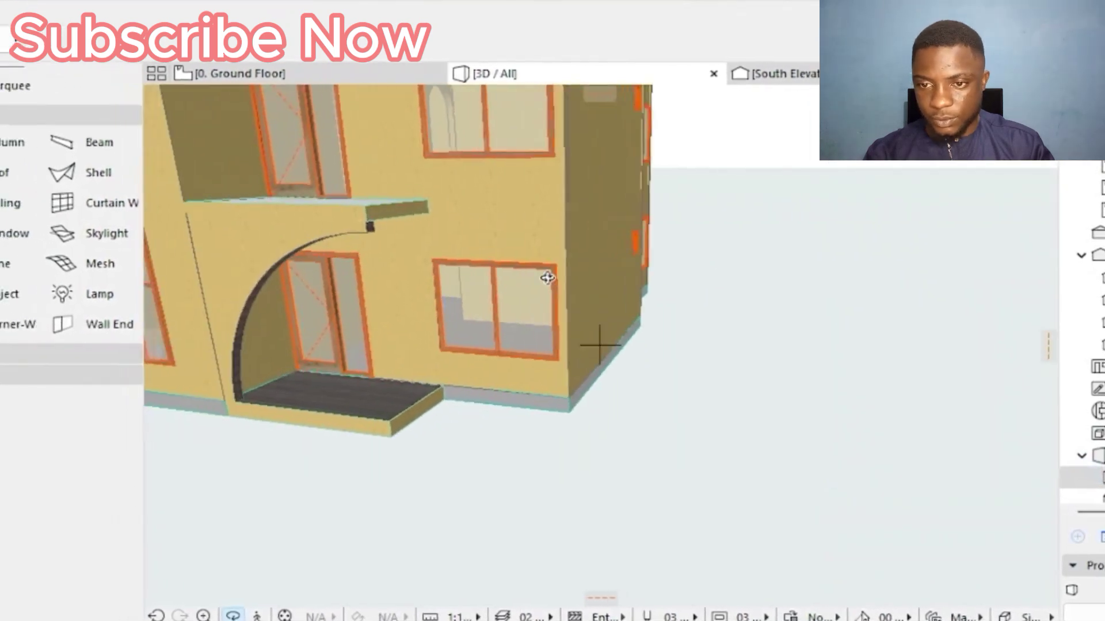
scroll(414, 240, up, 5)
middle_drag(410, 239, 440, 155)
drag(437, 220, 288, 219)
middle_drag(345, 147, 357, 223)
scroll(358, 200, up, 2)
drag(399, 242, 432, 192)
scroll(373, 146, up, 1)
scroll(378, 165, up, 3)
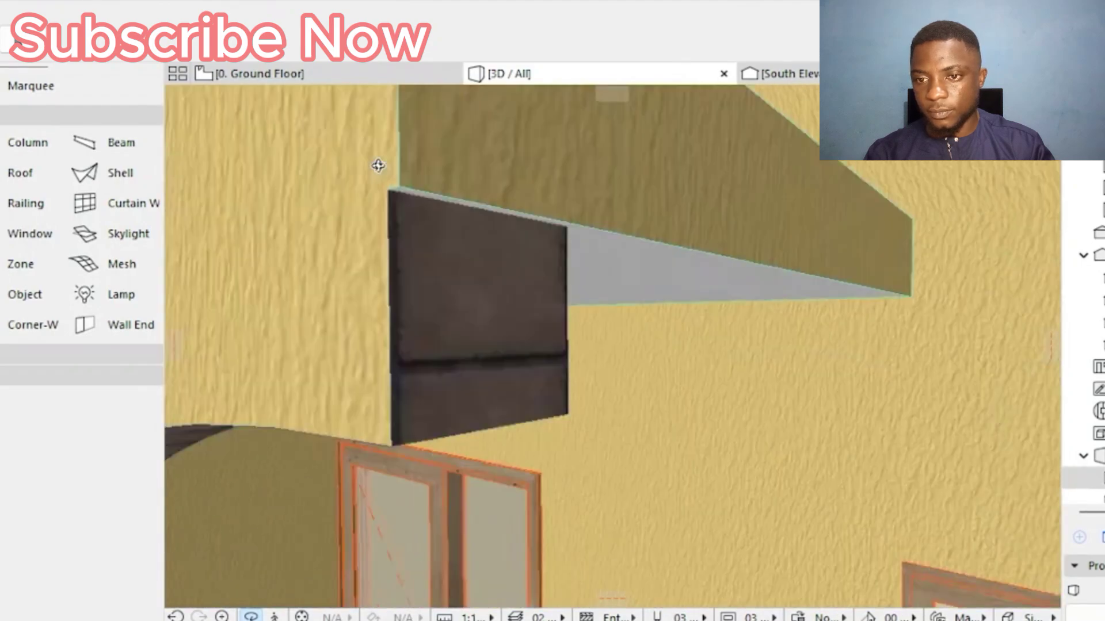
scroll(377, 165, down, 3)
middle_drag(377, 165, 498, 226)
drag(499, 227, 683, 233)
scroll(530, 279, down, 5)
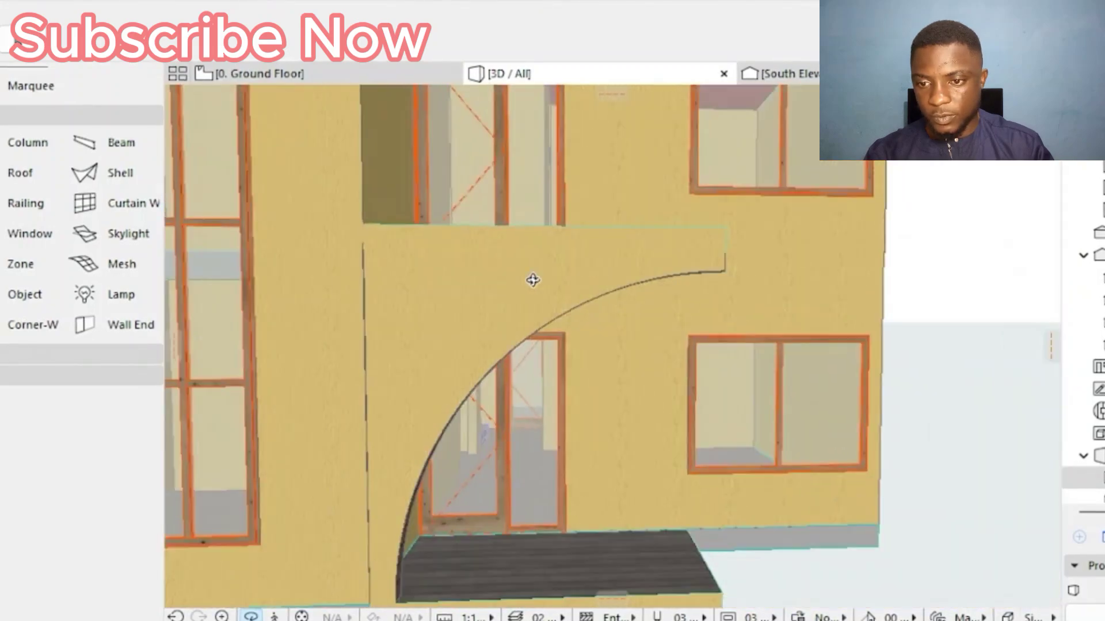
scroll(424, 311, up, 8)
scroll(458, 295, down, 6)
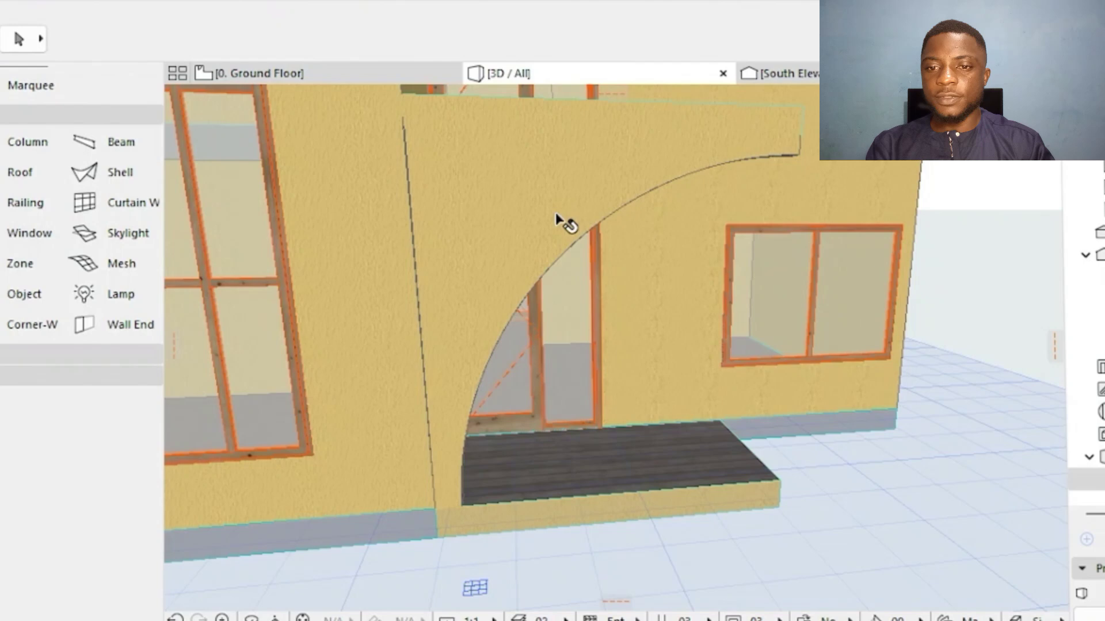
- Set the porch arch wall's override surfaces, linked for all sides, to Wood - Walnut Horizontal
click(555, 211)
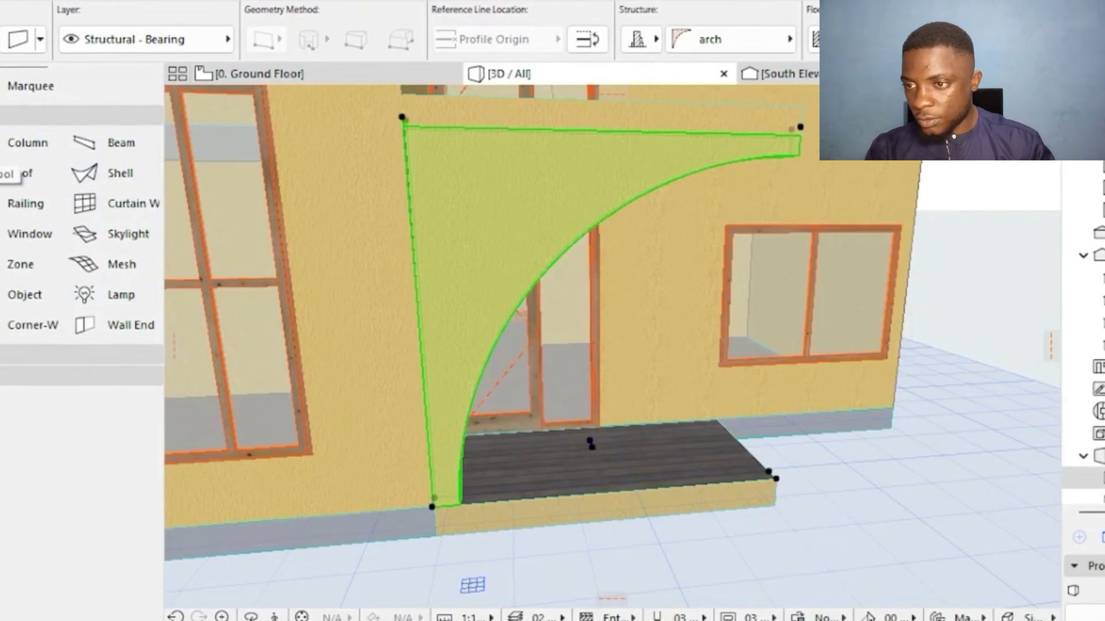
key(ctrl+t)
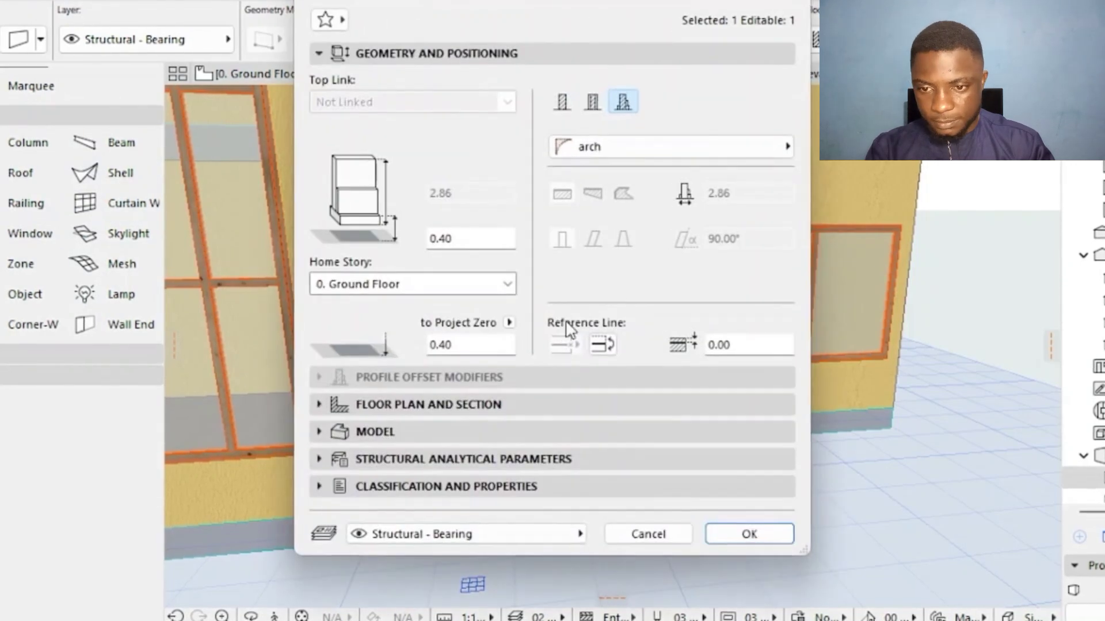
click(365, 431)
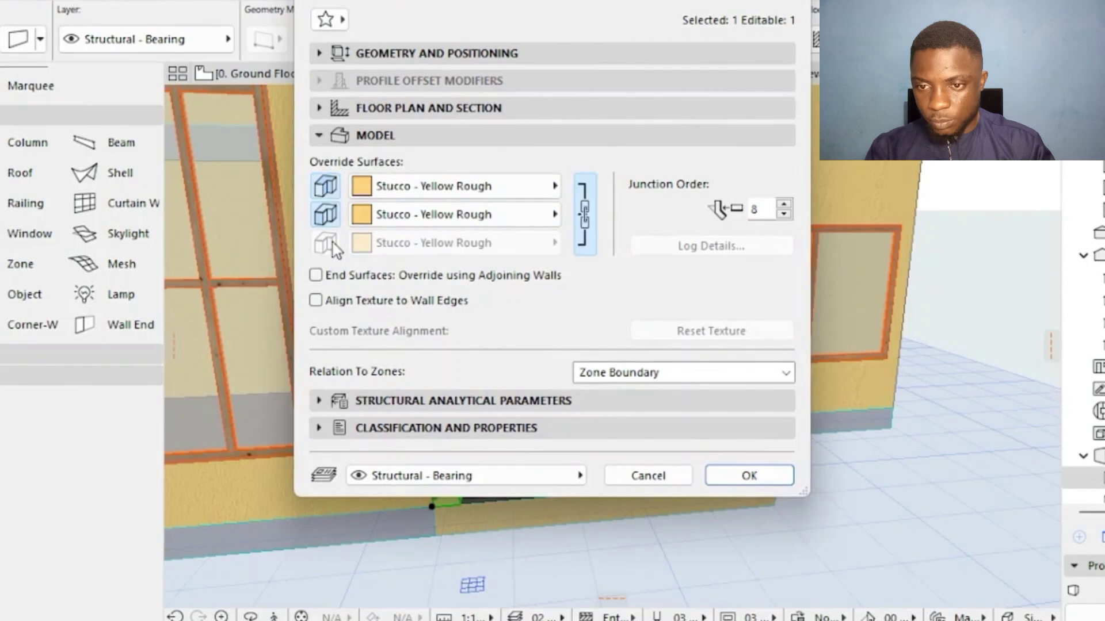
click(585, 216)
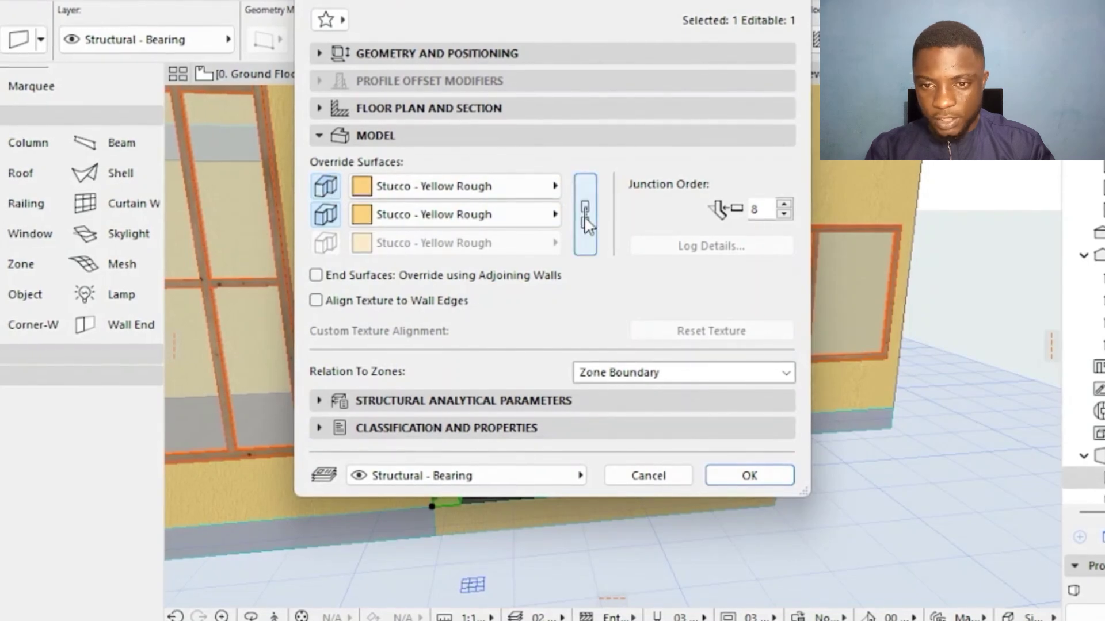
click(475, 196)
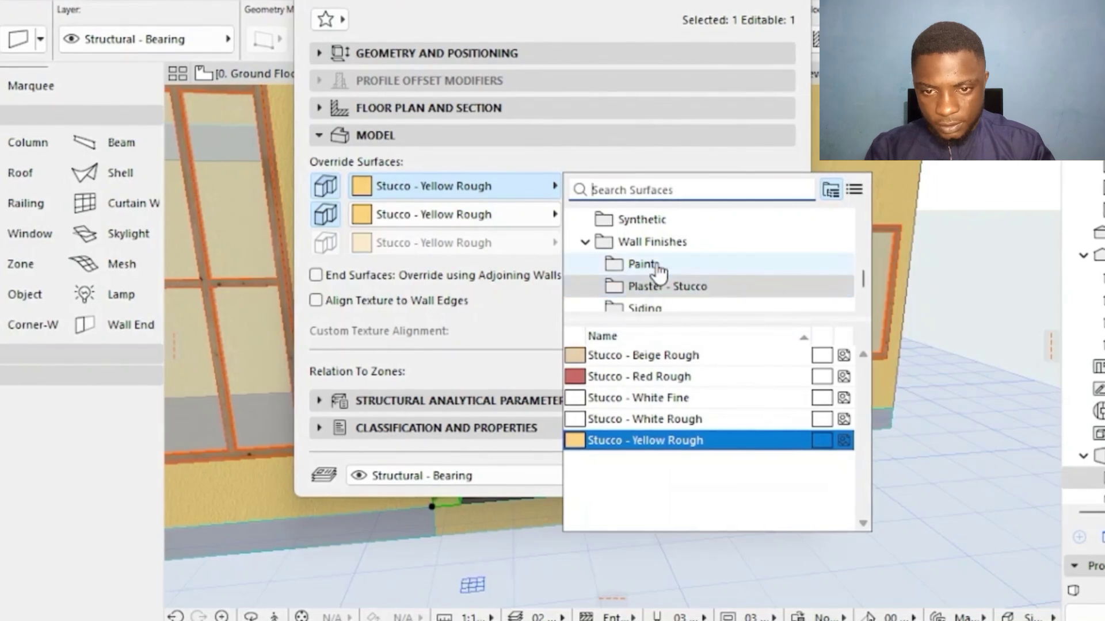
scroll(659, 282, down, 2)
click(665, 287)
click(665, 287)
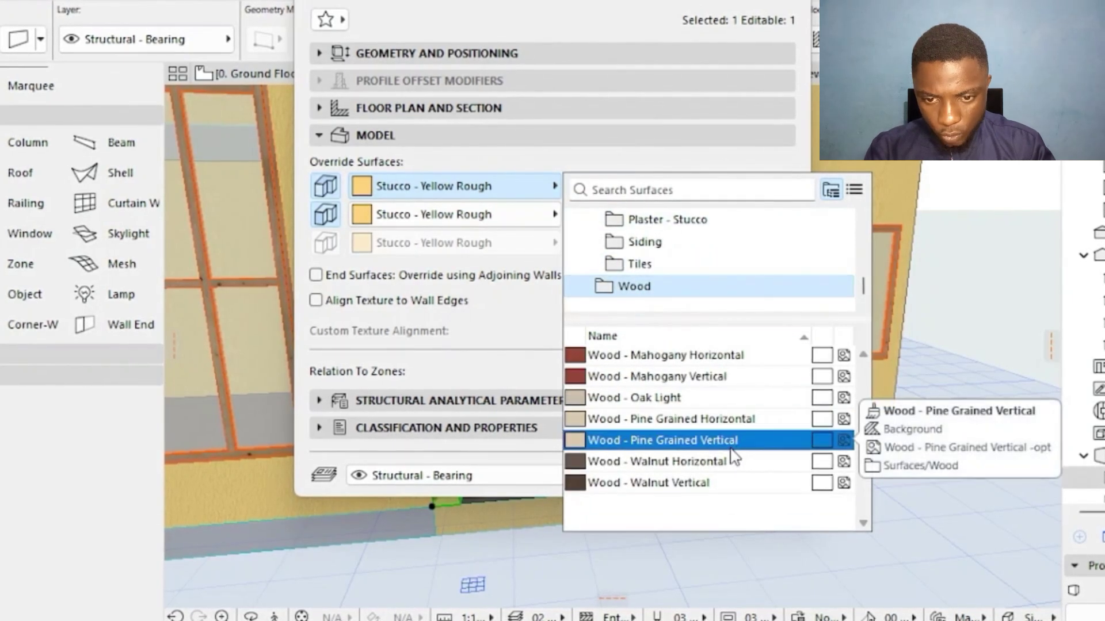
click(695, 463)
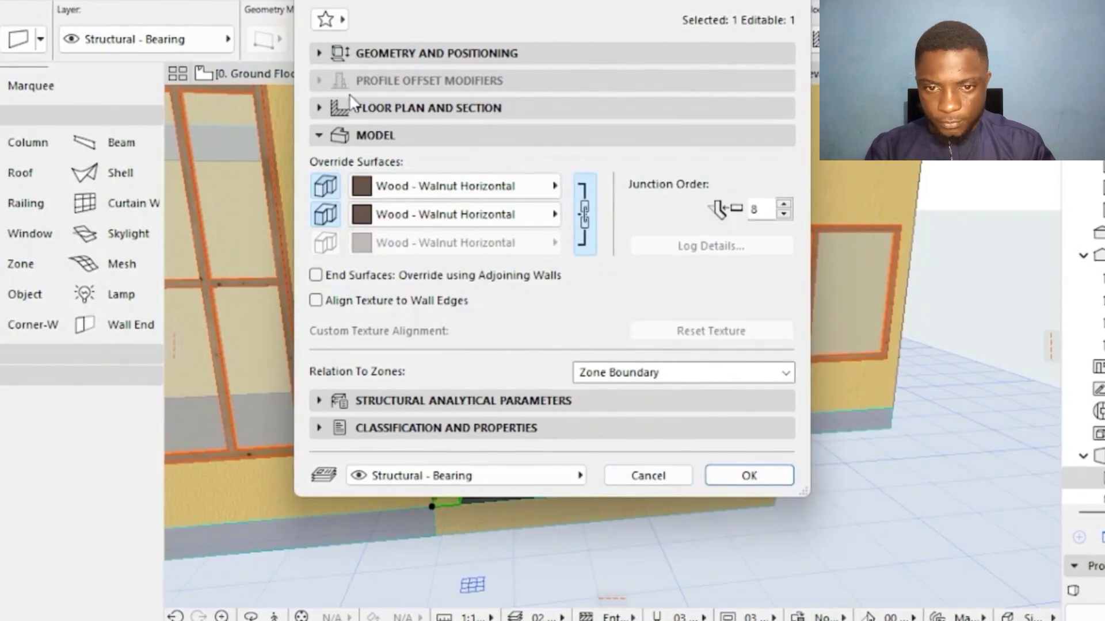
click(750, 475)
key(Escape)
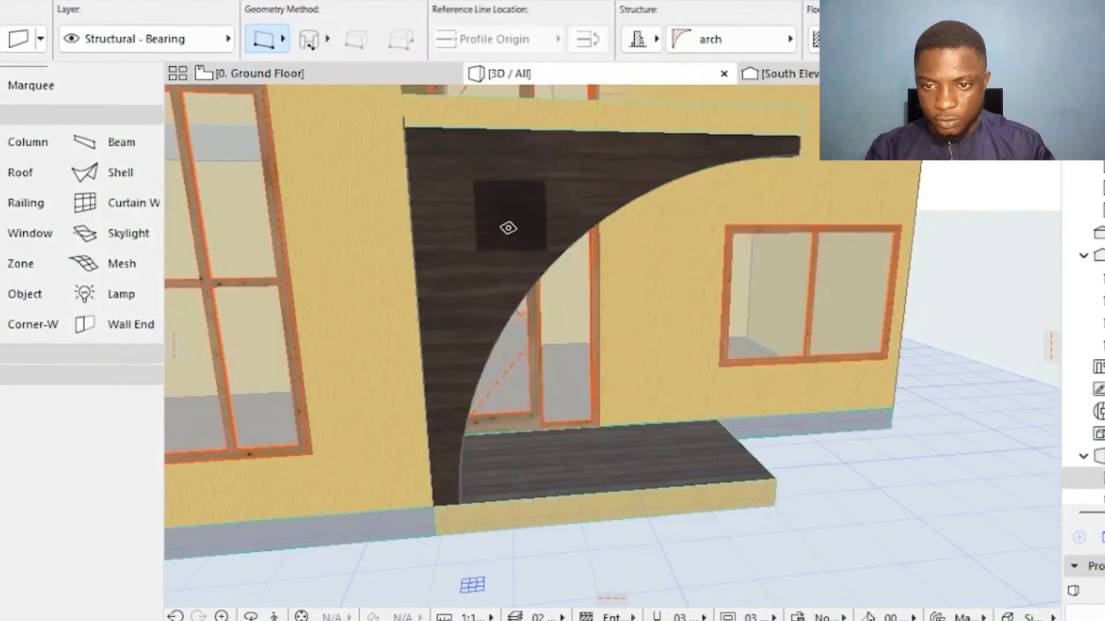
- Inspect the arch wall's finish from the side in 3D and open the 1. Story floor plan
scroll(501, 267, down, 4)
mouse_move(506, 274)
shift+middle_down()
mouse_move(533, 264)
mouse_move(482, 272)
mouse_move(710, 294)
mouse_move(513, 286)
shift+middle_up()
scroll(710, 294, up, 4)
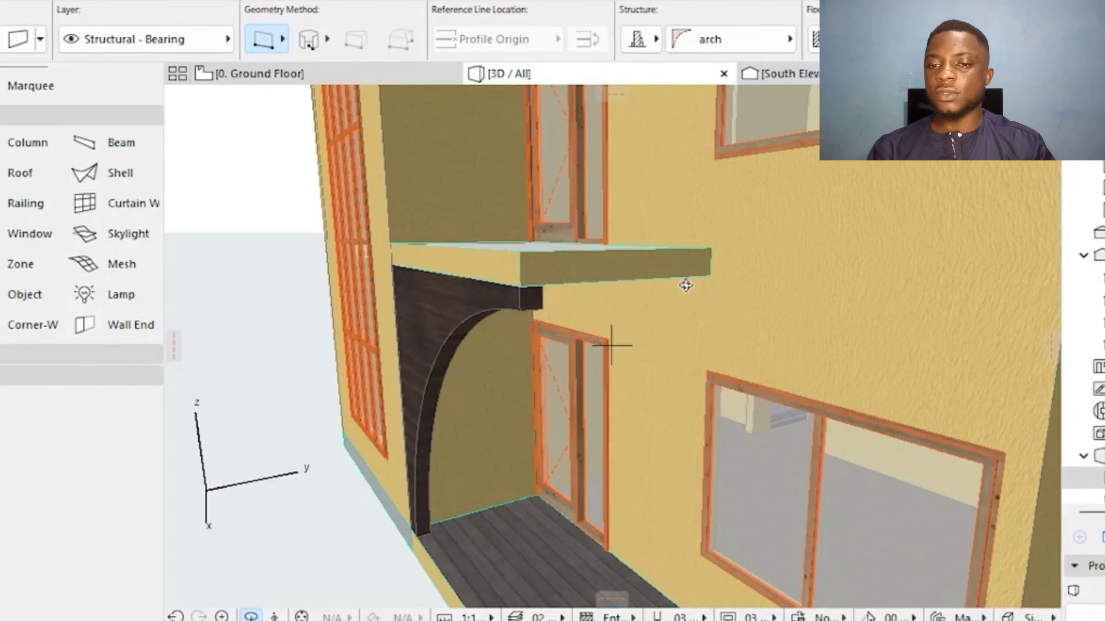
scroll(530, 288, up, 4)
scroll(539, 289, down, 3)
click(254, 73)
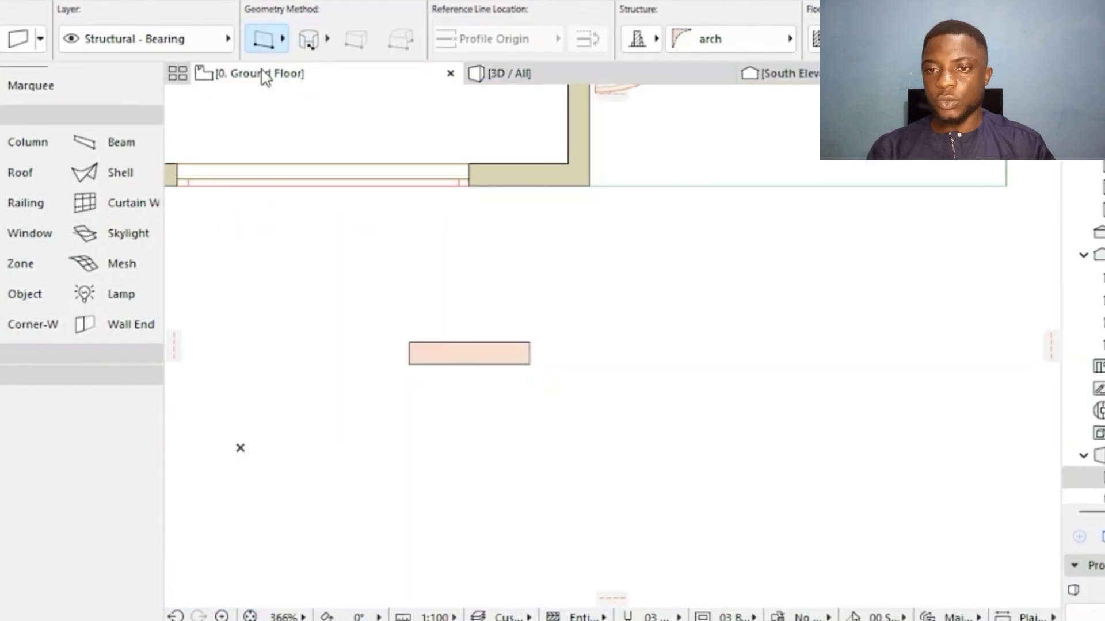
scroll(328, 133, down, 3)
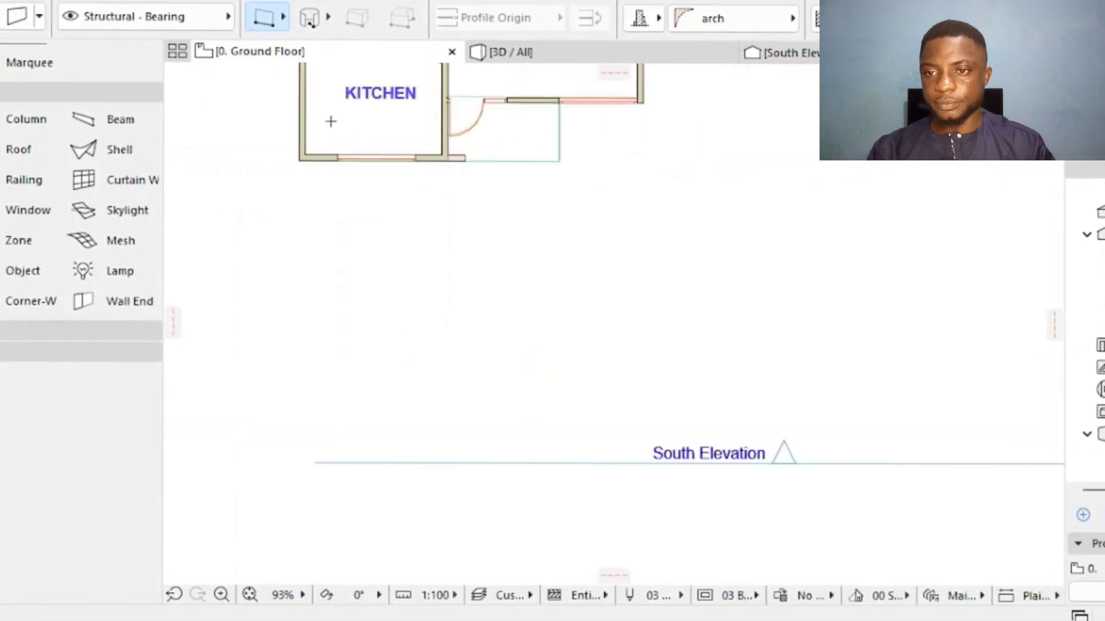
right_click(283, 69)
click(361, 237)
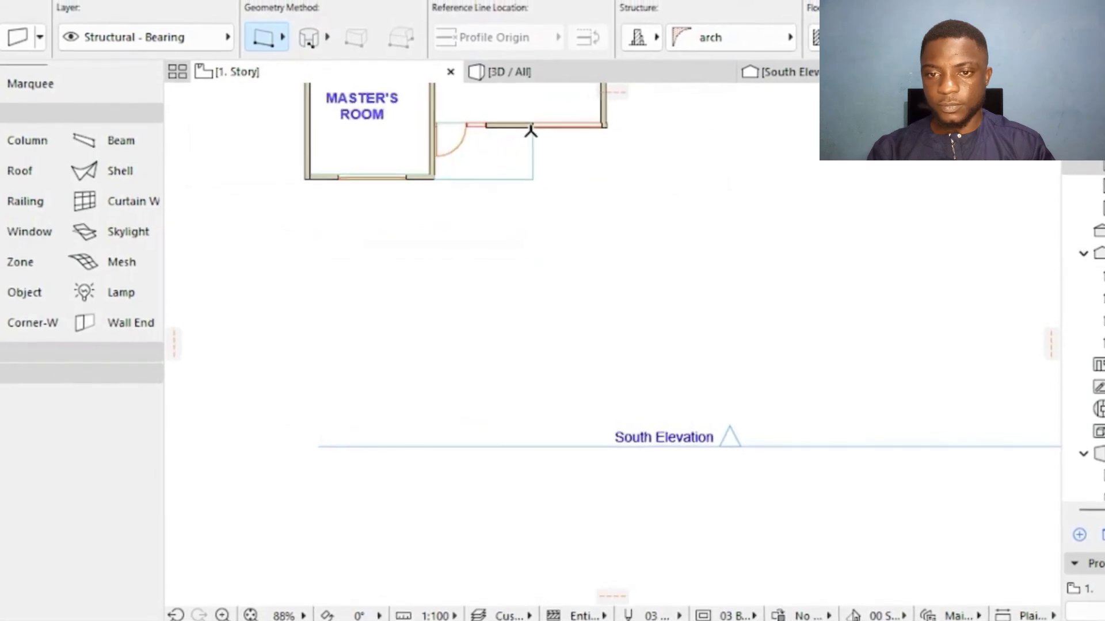
- Place a 0.15 by 0.15 beam 1.50 long from the outer corner of the slab above the porch back to the house wall
scroll(537, 201, up, 3)
scroll(537, 201, up, 2)
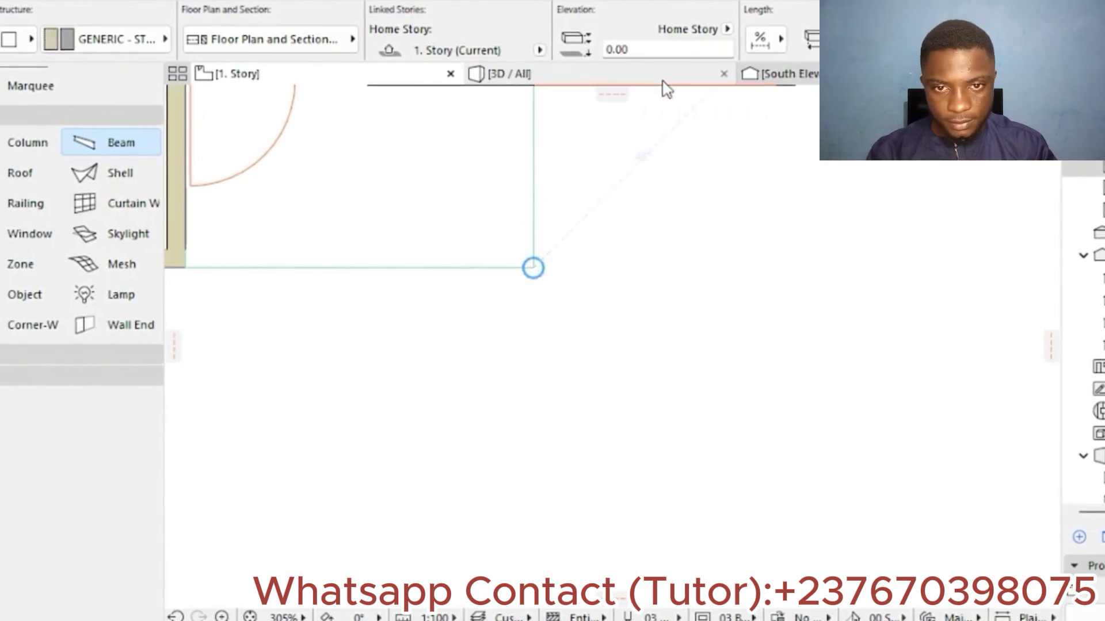
scroll(677, 42, down, 3)
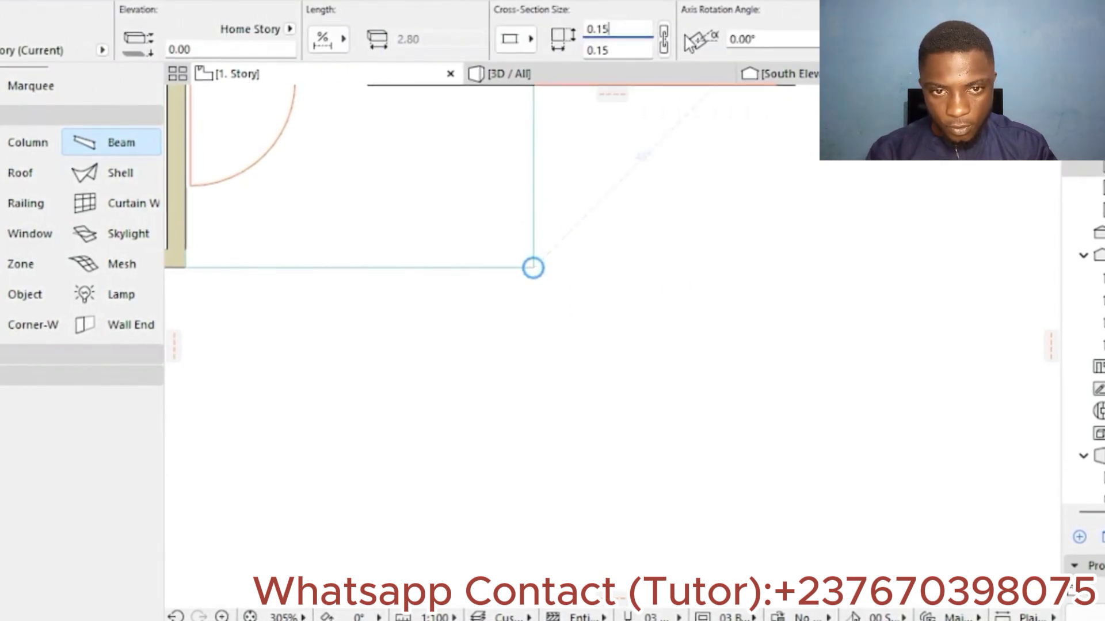
key(Tab)
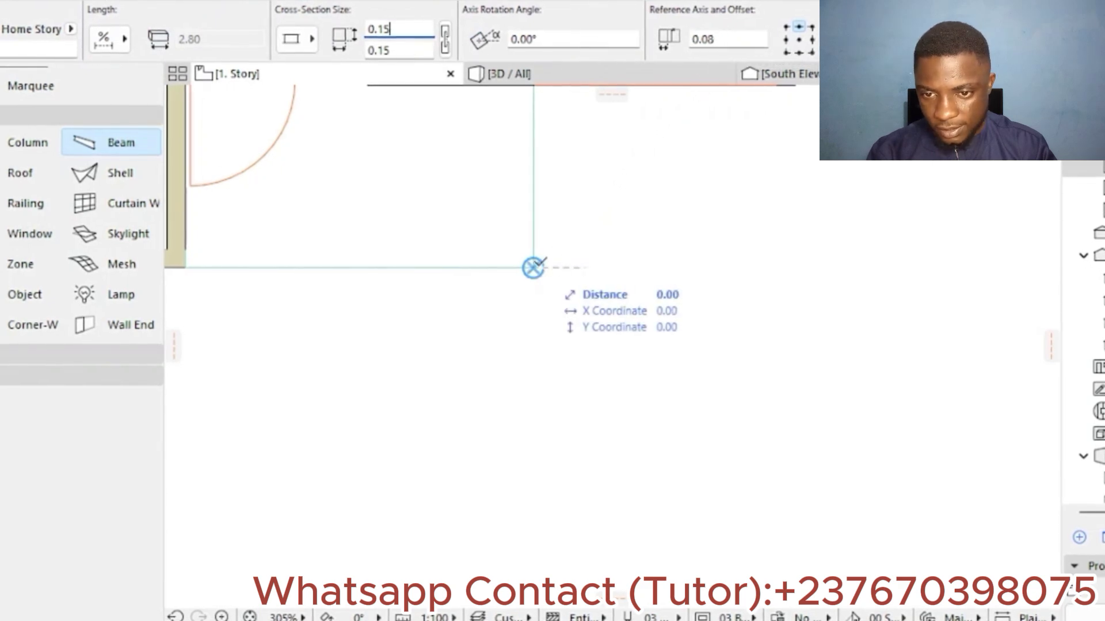
click(533, 267)
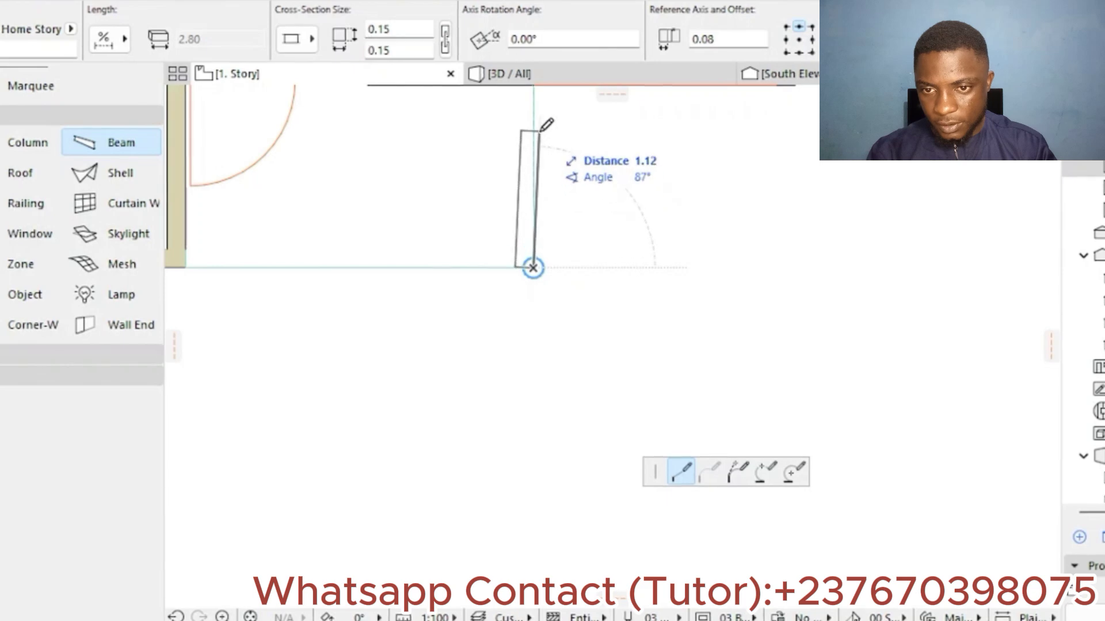
scroll(547, 123, down, 2)
middle_drag(547, 124, 545, 206)
scroll(543, 177, up, 6)
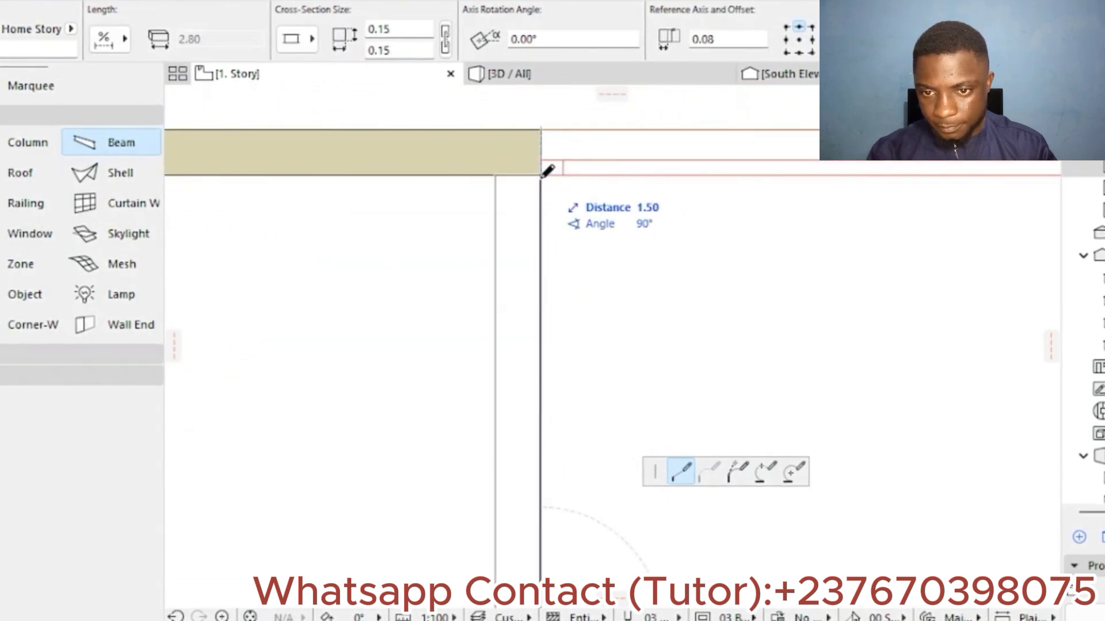
right_click(540, 172)
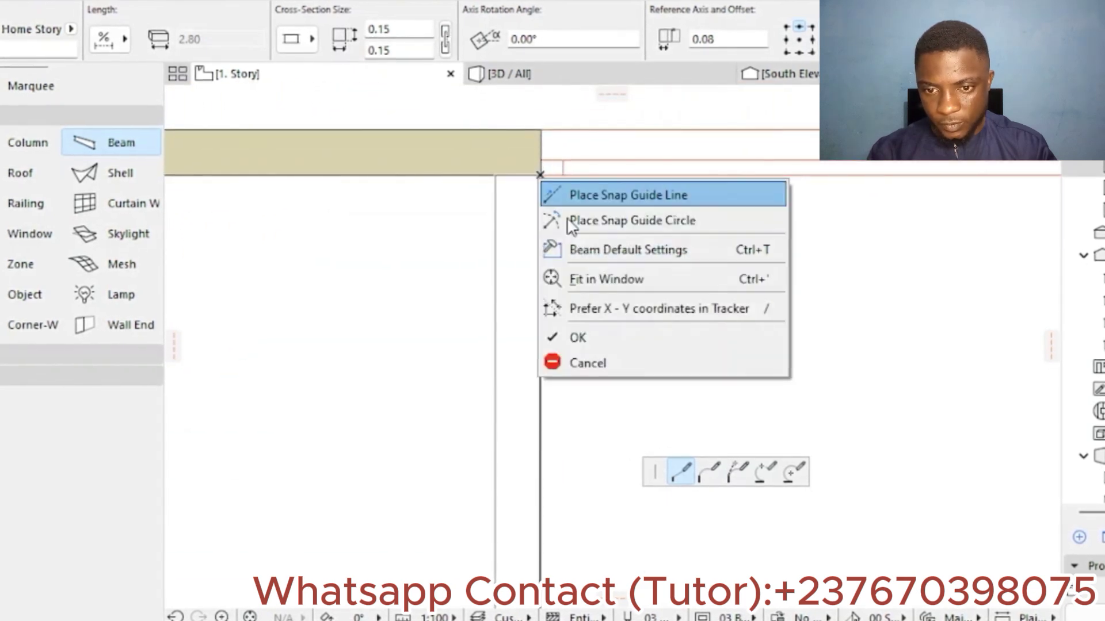
click(592, 345)
- In 3D, move the beam down by its lower outer corner onto the arch wall's end, directly beneath the slab above the porch
click(543, 75)
scroll(561, 239, down, 8)
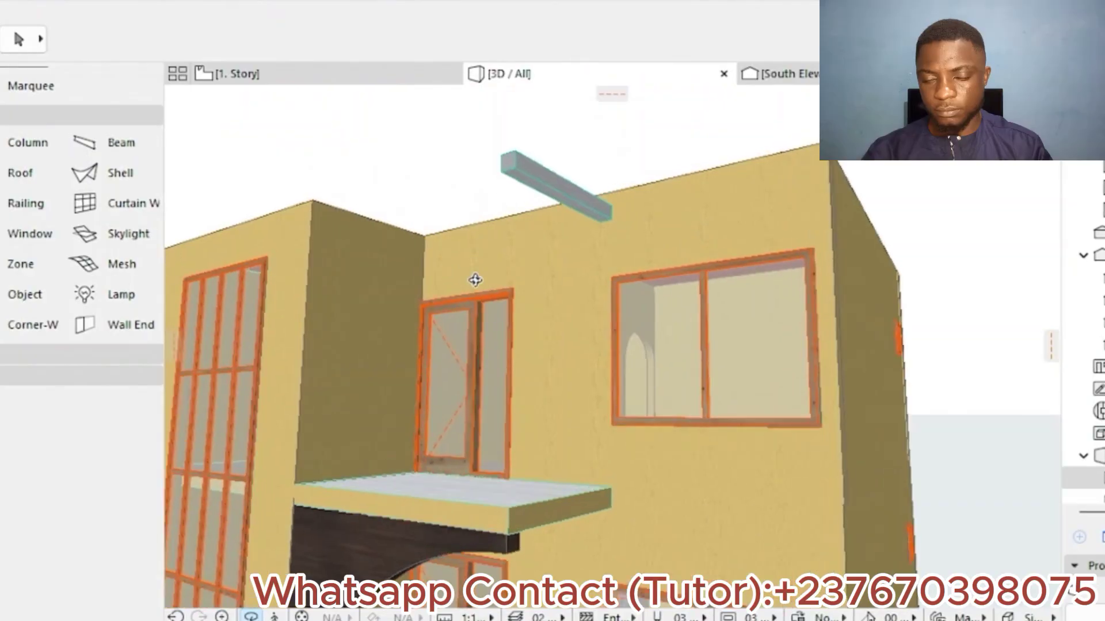
shift+middle_drag(474, 281, 609, 345)
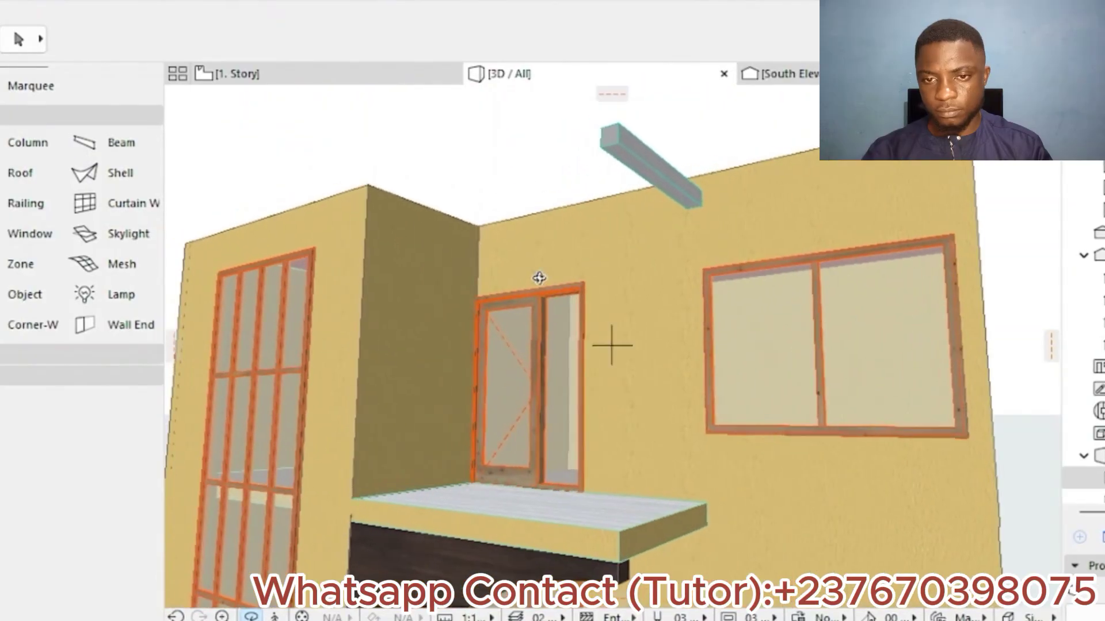
click(617, 128)
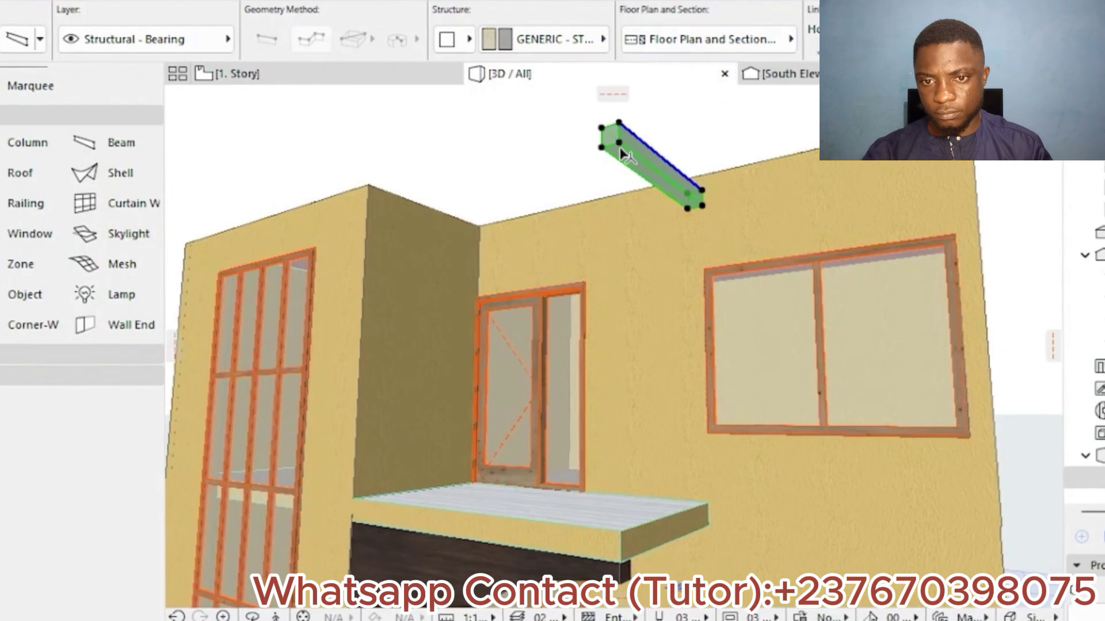
click(620, 142)
middle_drag(633, 538, 619, 277)
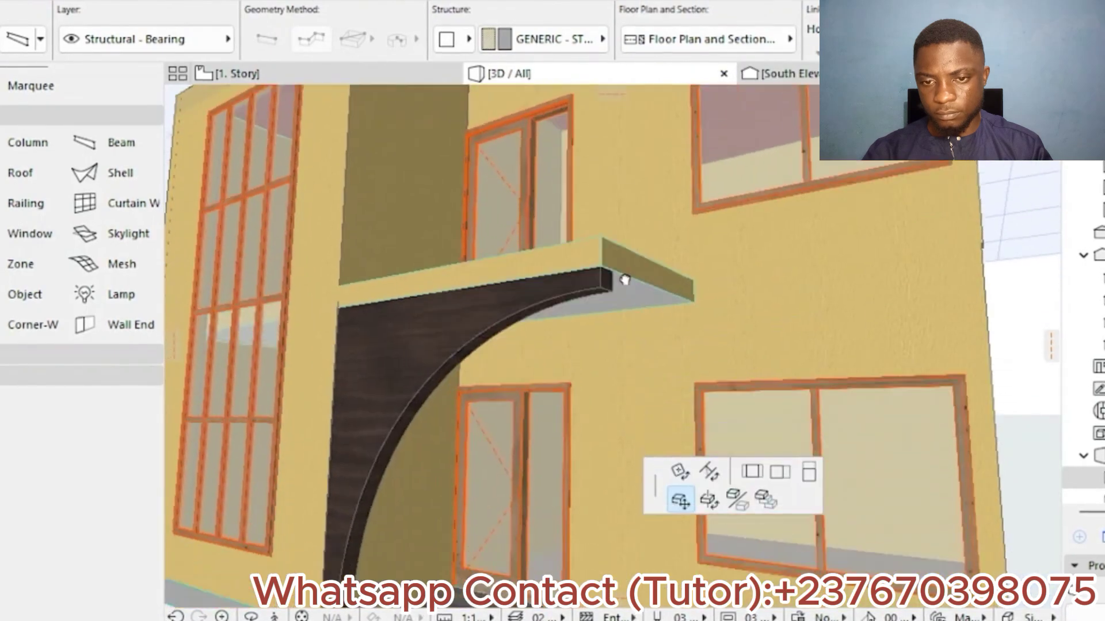
scroll(621, 264, up, 3)
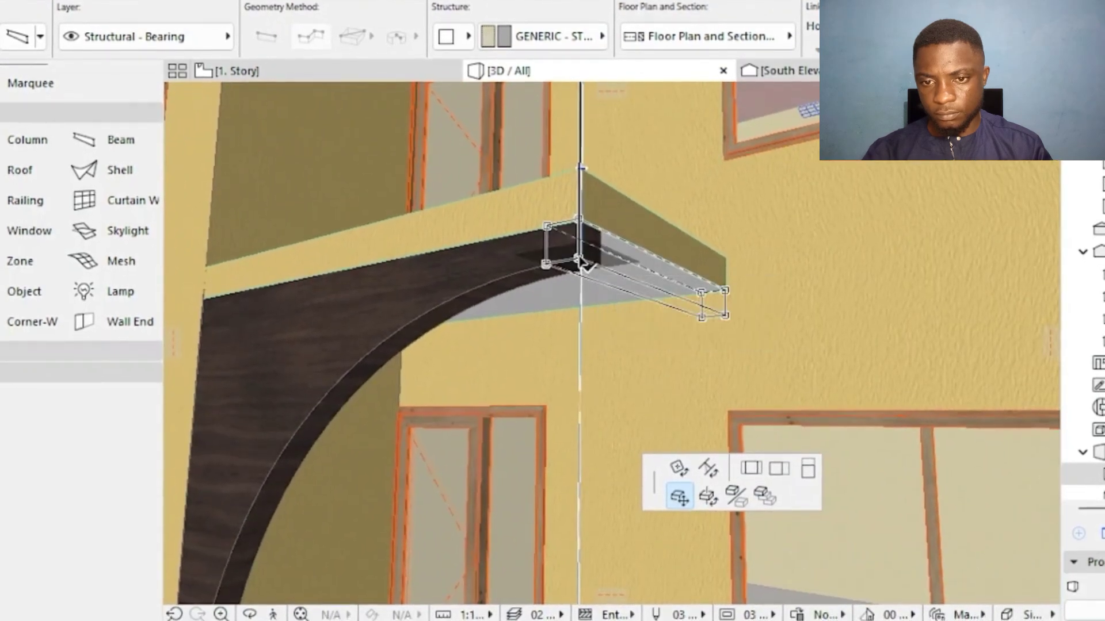
click(580, 230)
- Move the beam by its lower front corner back along the slab edge so it starts behind the arch wall
shift+middle_drag(620, 221, 515, 370)
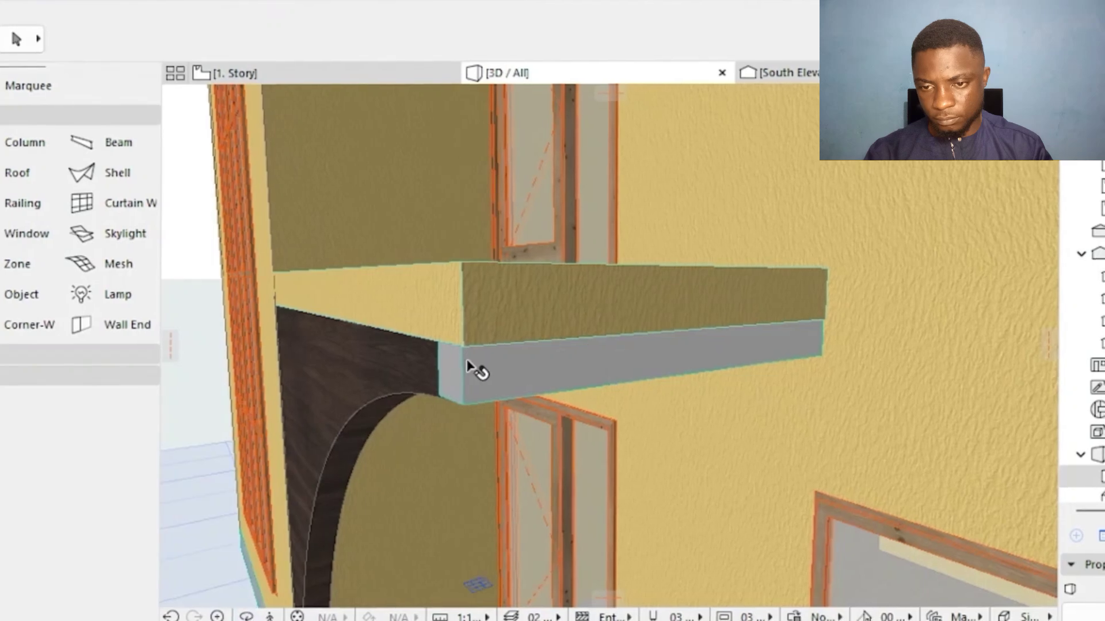
click(431, 374)
key(Escape)
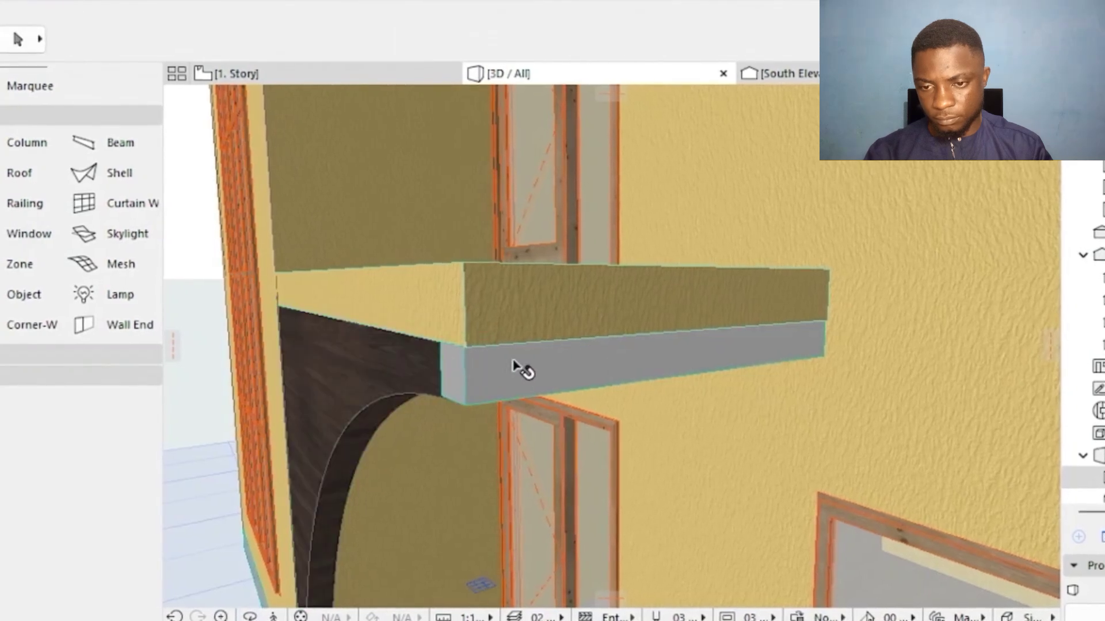
click(467, 407)
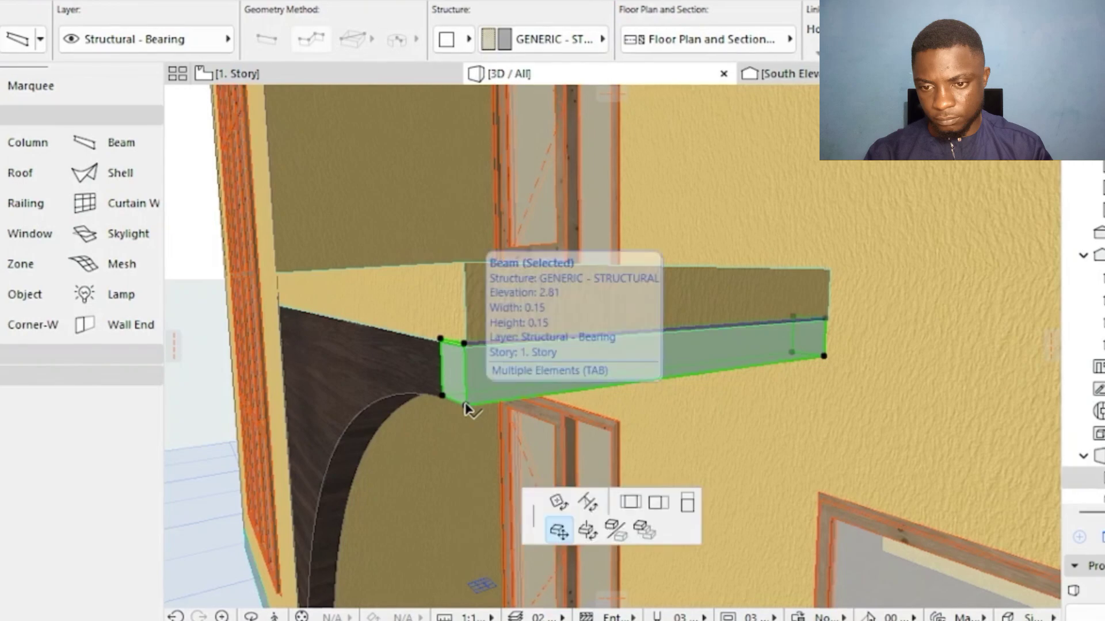
click(512, 395)
scroll(512, 390, up, 2)
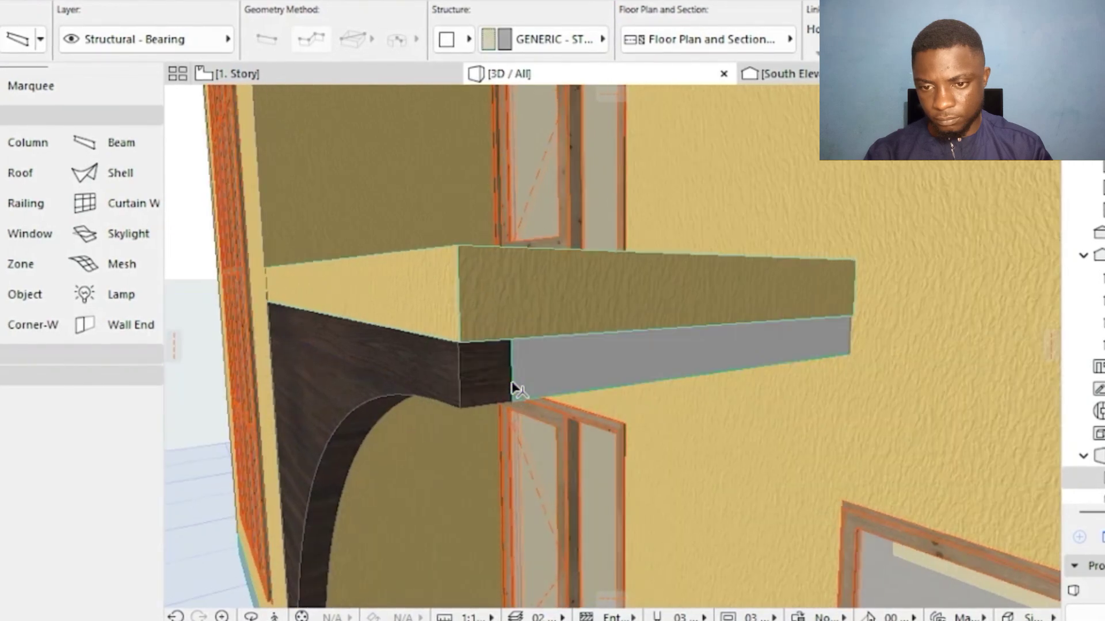
- Fine-tune the beam's position by its lower end corner at the arch wall's inner face
shift+middle_drag(512, 387, 453, 191)
scroll(345, 322, up, 2)
click(447, 181)
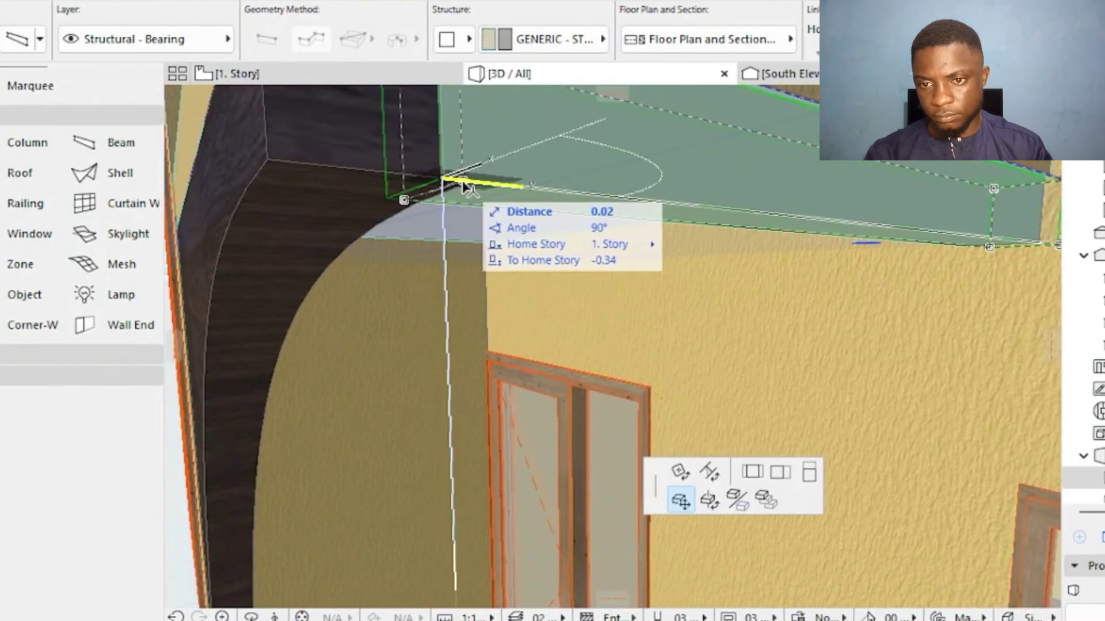
scroll(469, 185, up, 2)
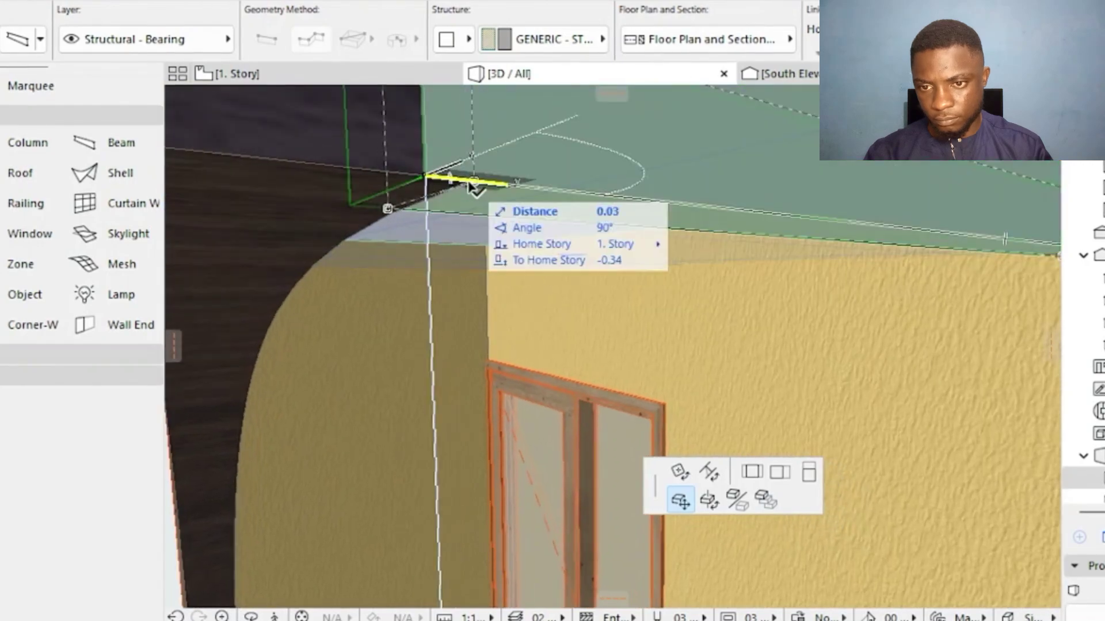
click(459, 233)
key(Escape)
- Examine the porch's arch wall, beam and slab in 3D from several angles and distances
scroll(413, 217, down, 5)
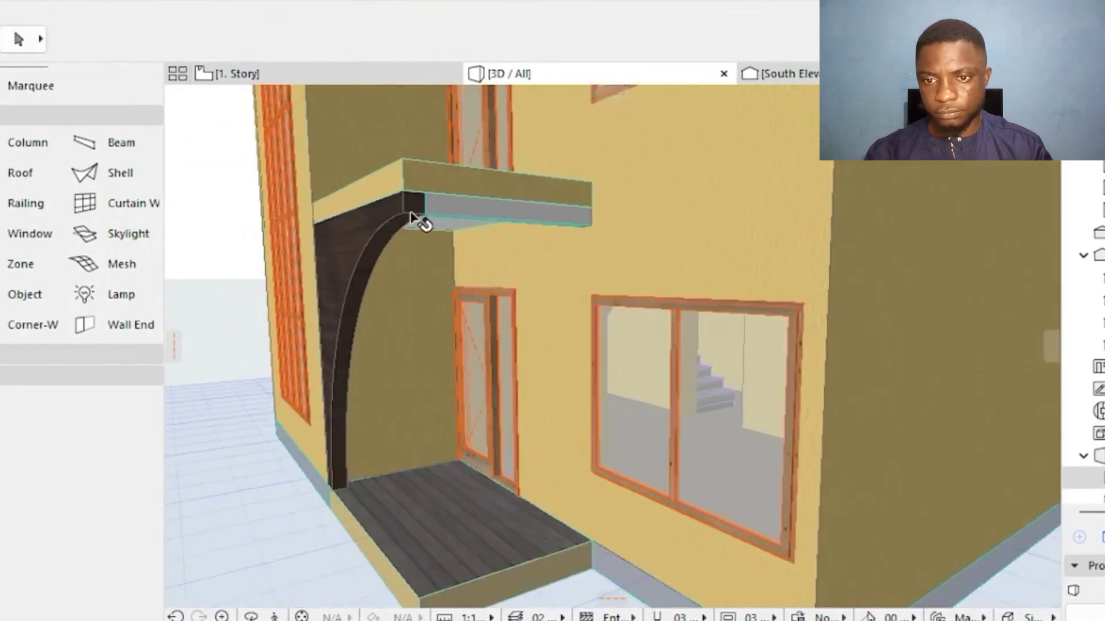
shift+middle_drag(466, 160, 357, 184)
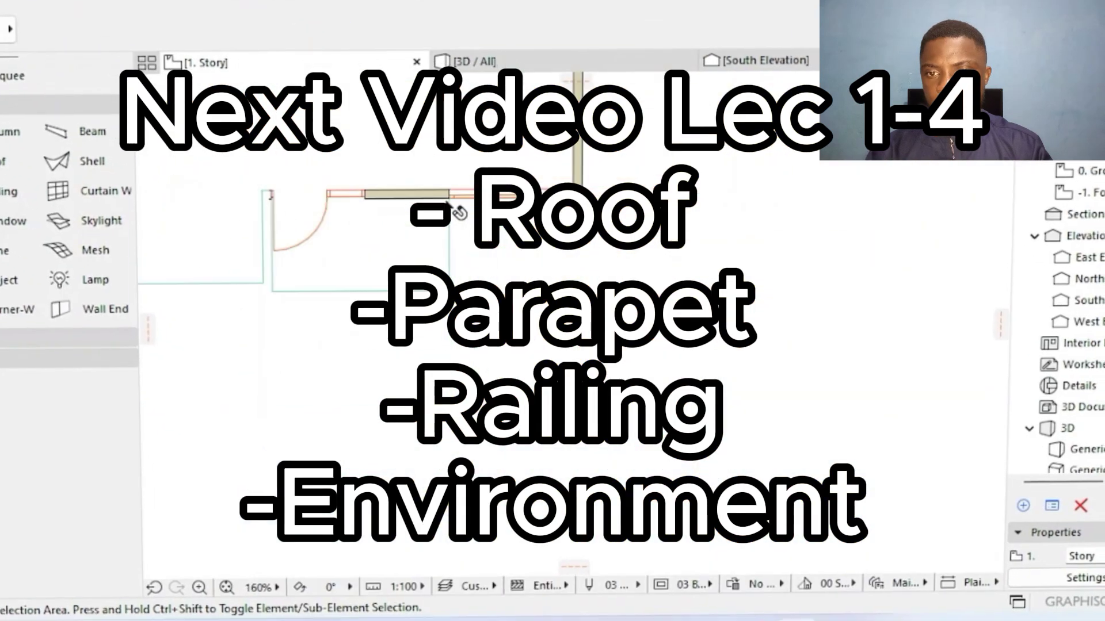
click(529, 74)
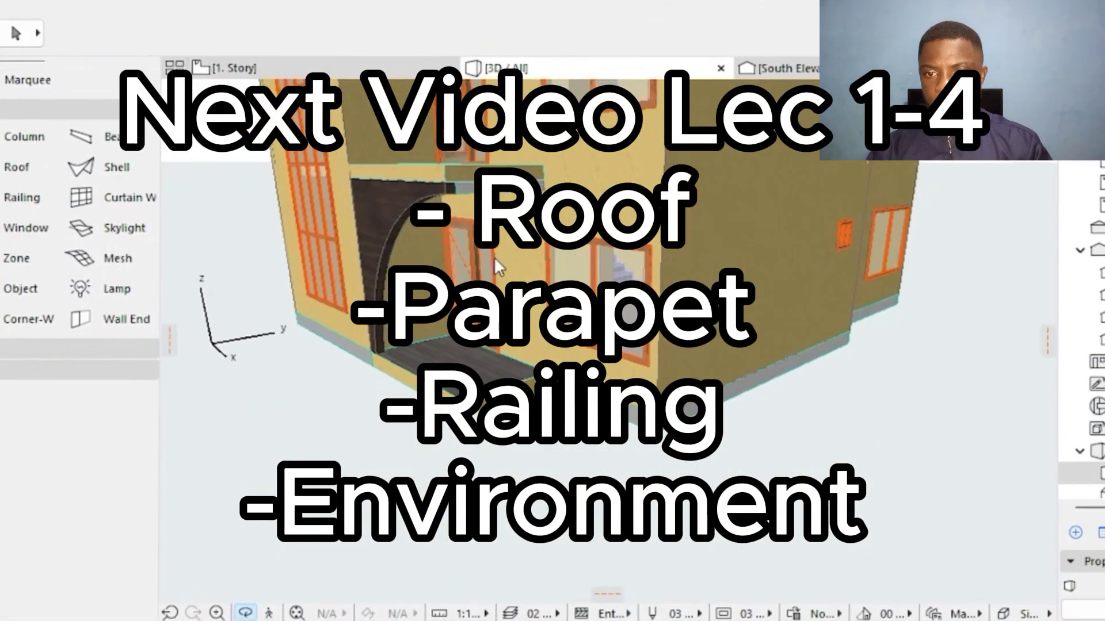
shift+middle_drag(495, 260, 490, 228)
scroll(489, 227, up, 4)
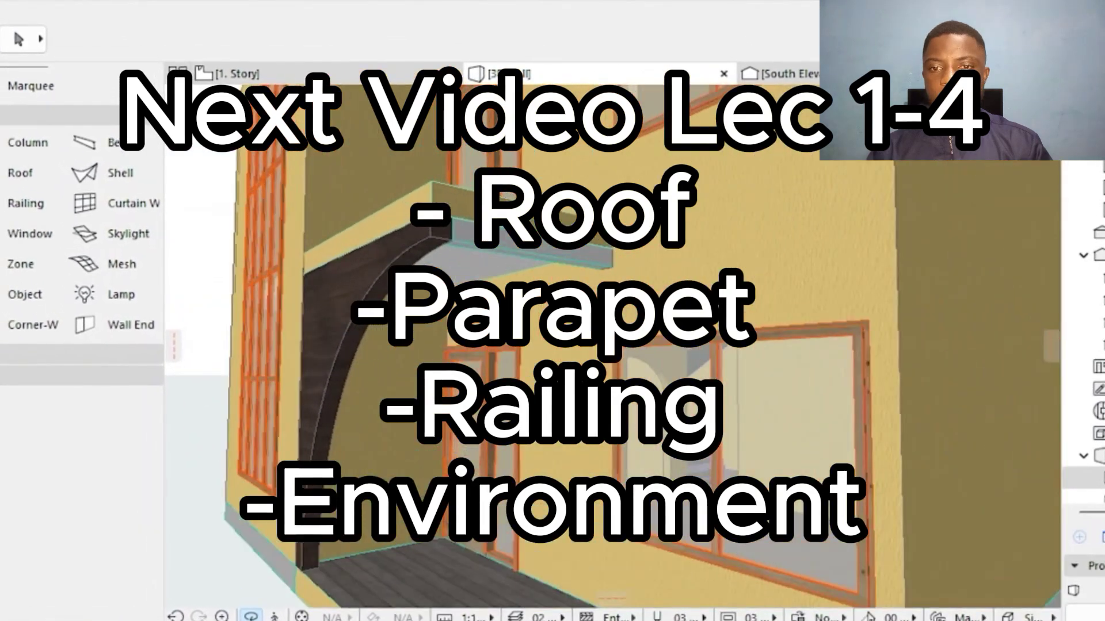
scroll(523, 266, up, 4)
scroll(523, 266, down, 5)
shift+middle_drag(523, 267, 523, 299)
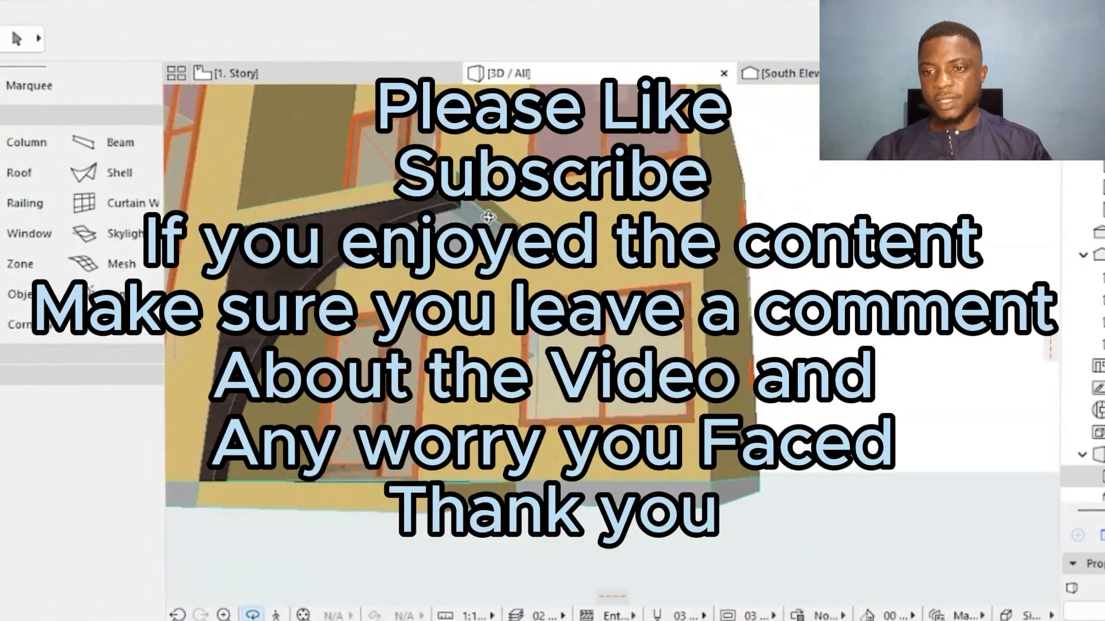
shift+middle_drag(368, 207, 360, 204)
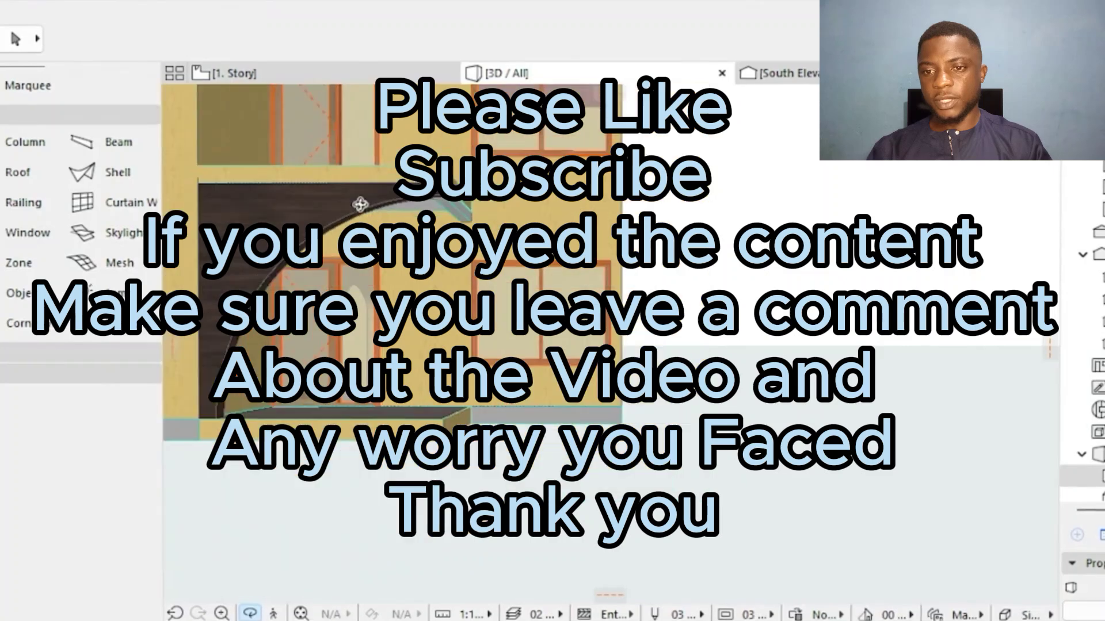
shift+middle_drag(453, 203, 430, 313)
shift+middle_drag(615, 348, 618, 348)
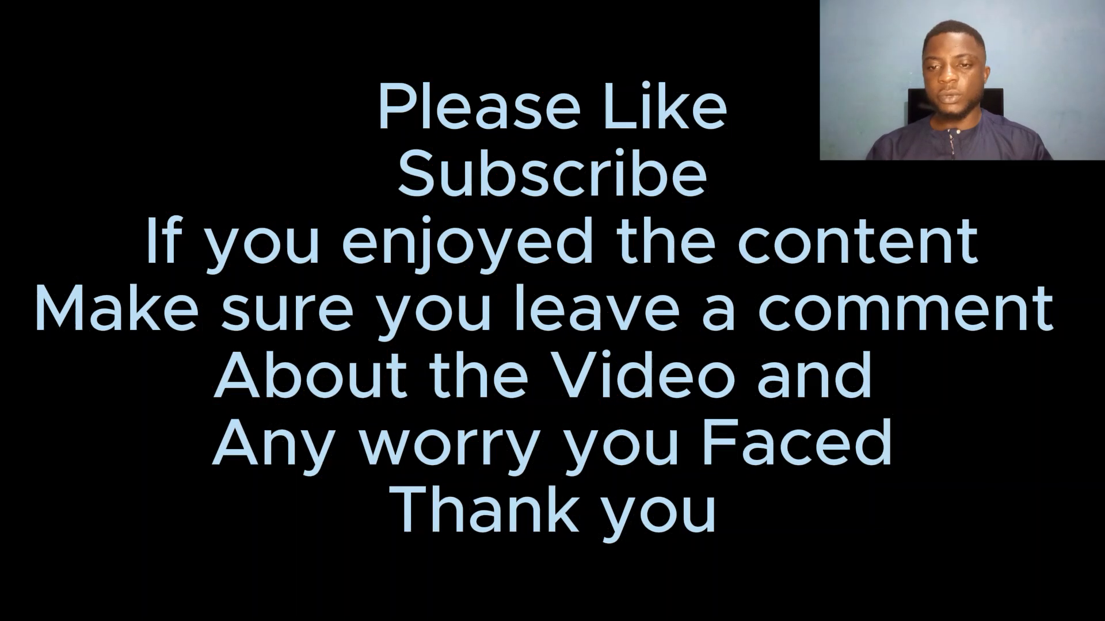